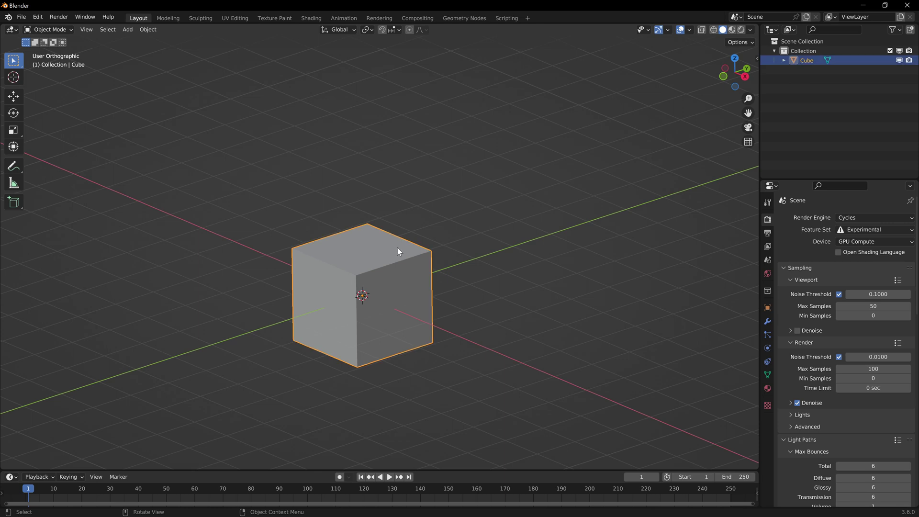
Step: Replace the default cube with a Monkey mesh
key("Delete")
key("shift+a")
mouse_move(397, 246)
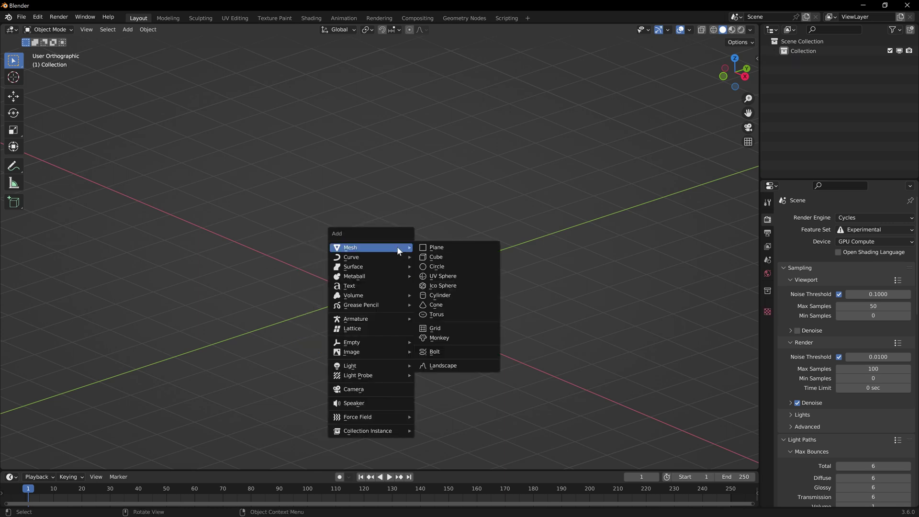
left_click(439, 338)
scroll(409, 309, "up", 4)
middle_click_drag(451, 238, 453, 268)
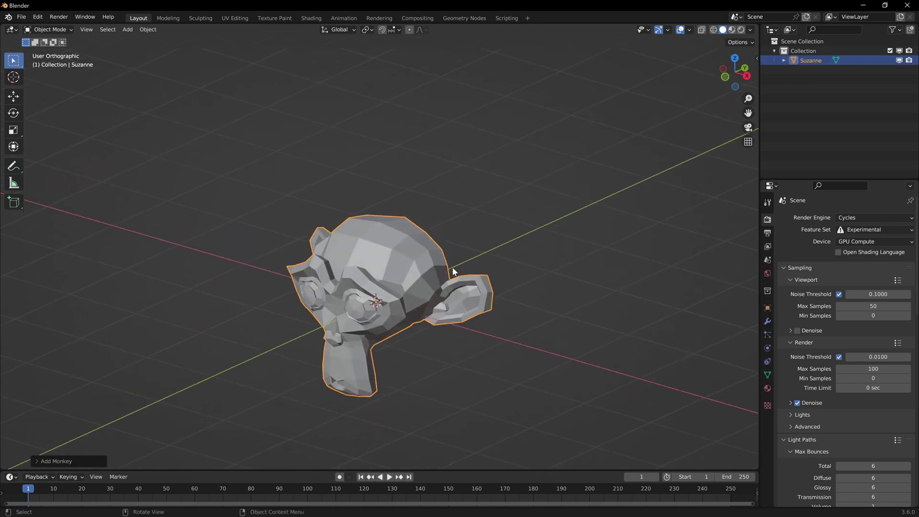
Step: Split the 3D viewport, turn the new area into a Geometry Node editor, and create a new node tree for the monkey
left_click_drag(755, 28, 252, 166)
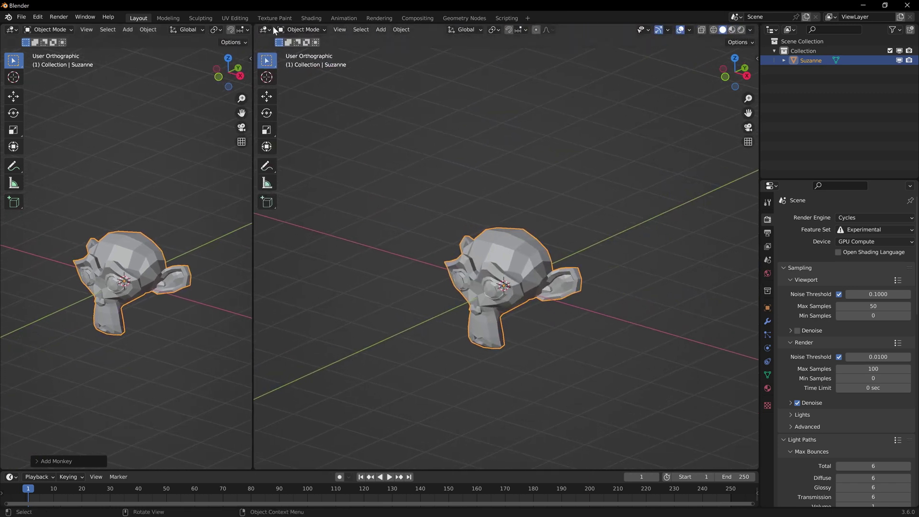
key("shift+F3")
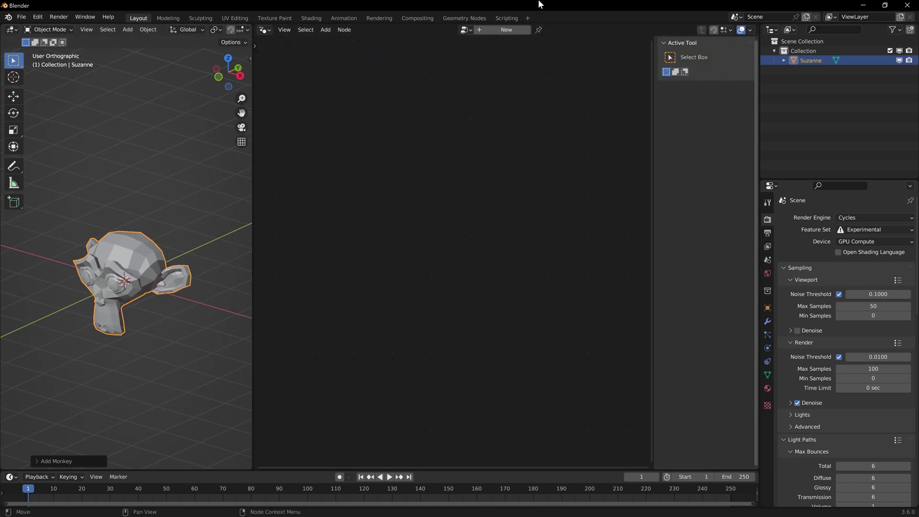
left_click(479, 30)
key("n")
key("Home")
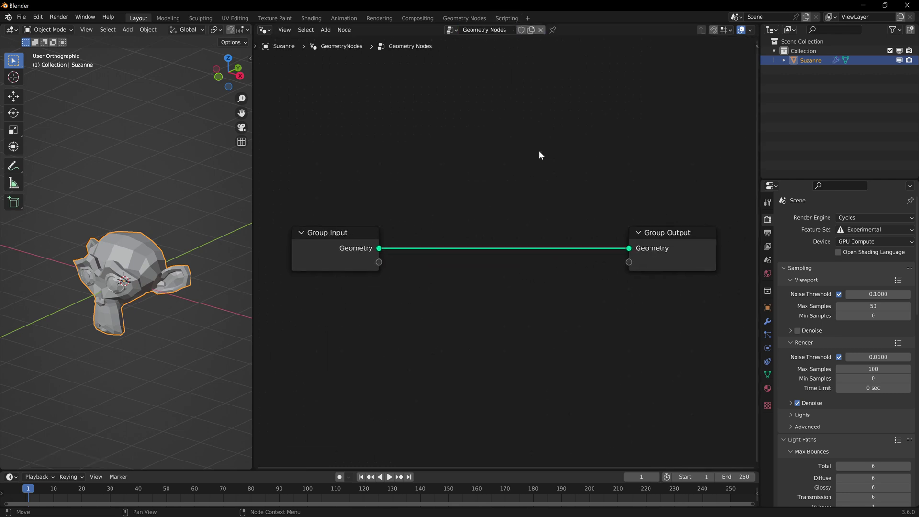
Step: Mark vertices along the upper edge of the monkey's head with short annotation strokes
scroll(138, 260, "up", 5)
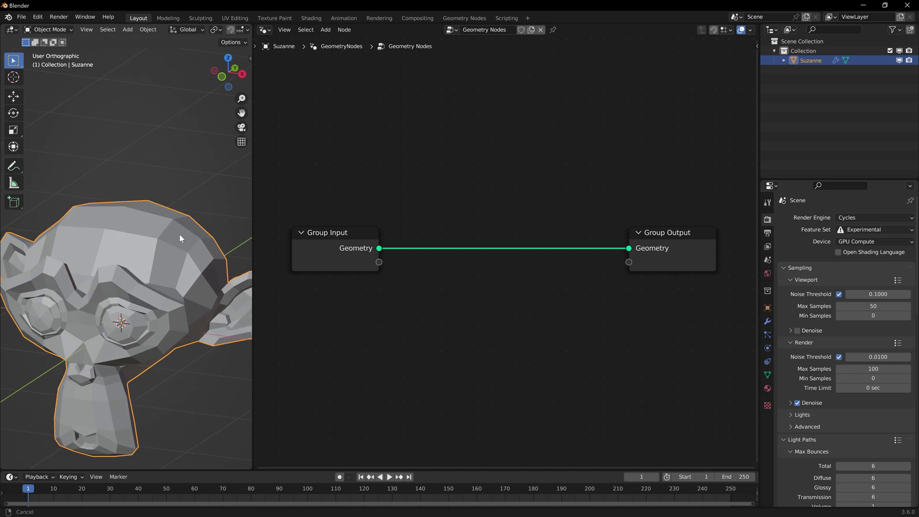
scroll(151, 263, "down", 3)
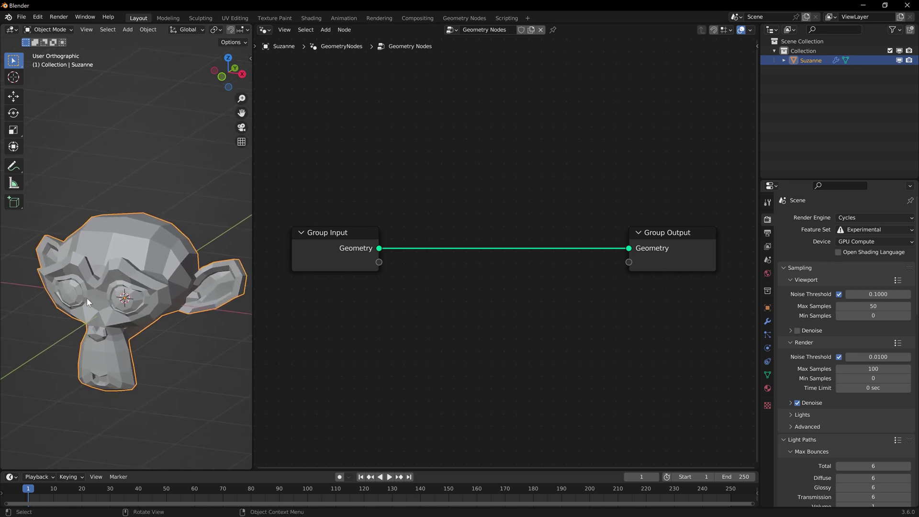
scroll(153, 249, "up", 7)
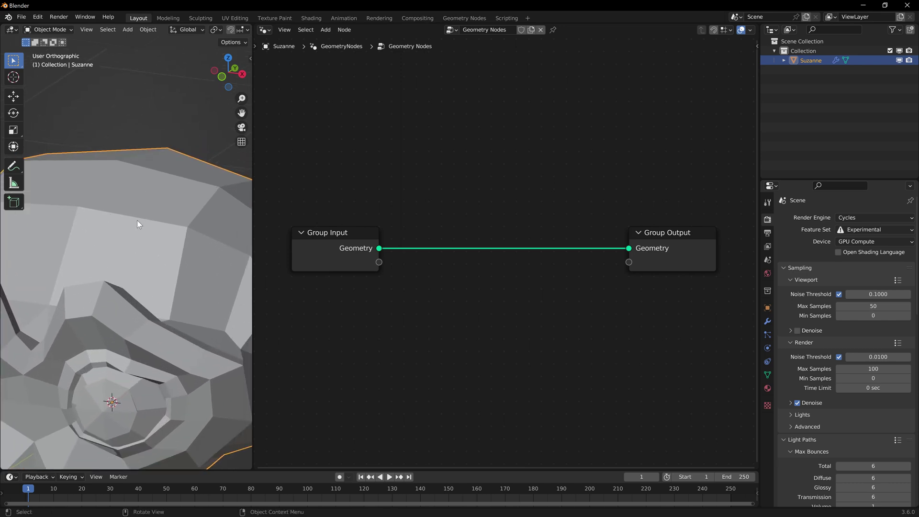
scroll(189, 214, "down", 4)
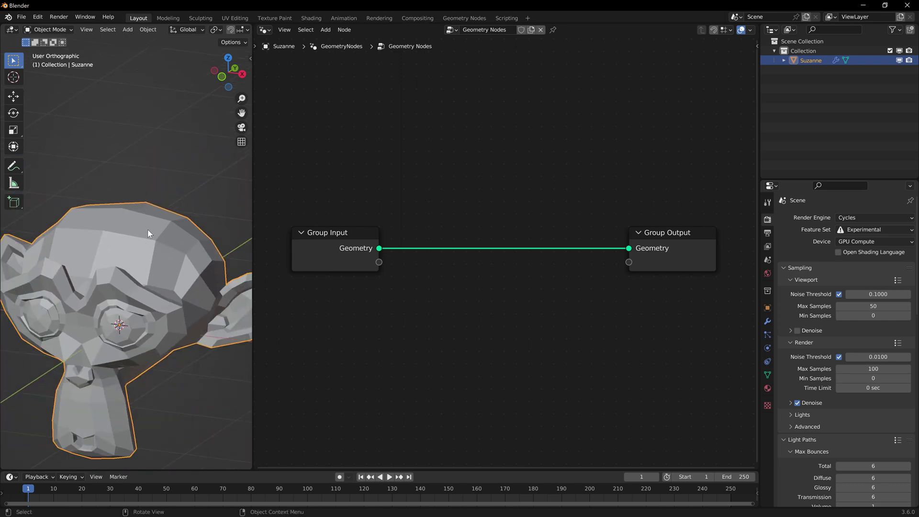
scroll(147, 229, "up", 4)
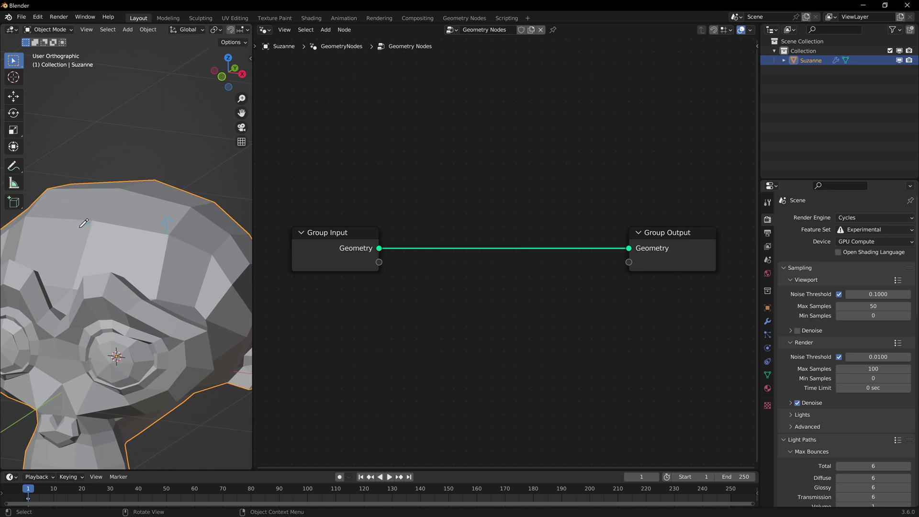
left_click_drag(157, 180, 162, 167)
left_click_drag(214, 202, 208, 189)
left_click_drag(205, 195, 213, 189)
middle_click_drag(150, 212, 163, 240)
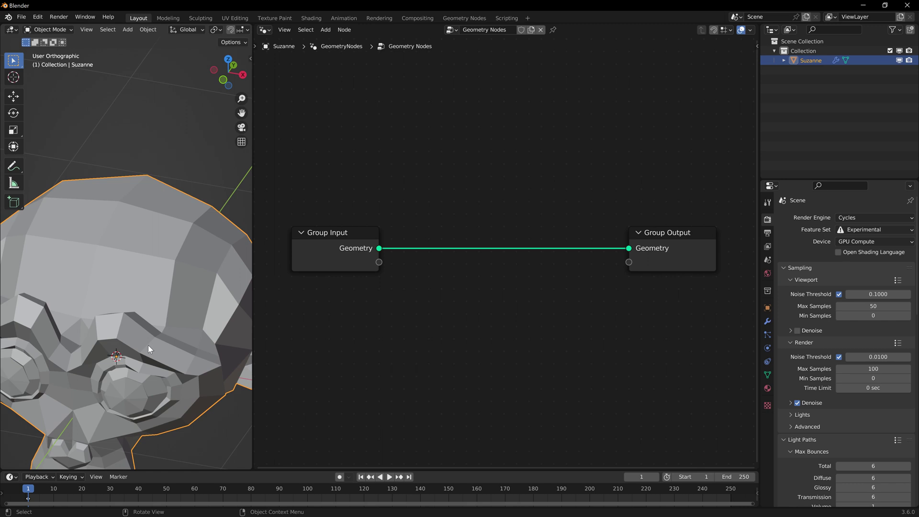
scroll(148, 345, "down", 4)
middle_click_drag(214, 257, 184, 271)
Step: Add a Set Position node on the link between Group Input and Group Output, leaving more room after Group Input
middle_click_drag(459, 305, 432, 271)
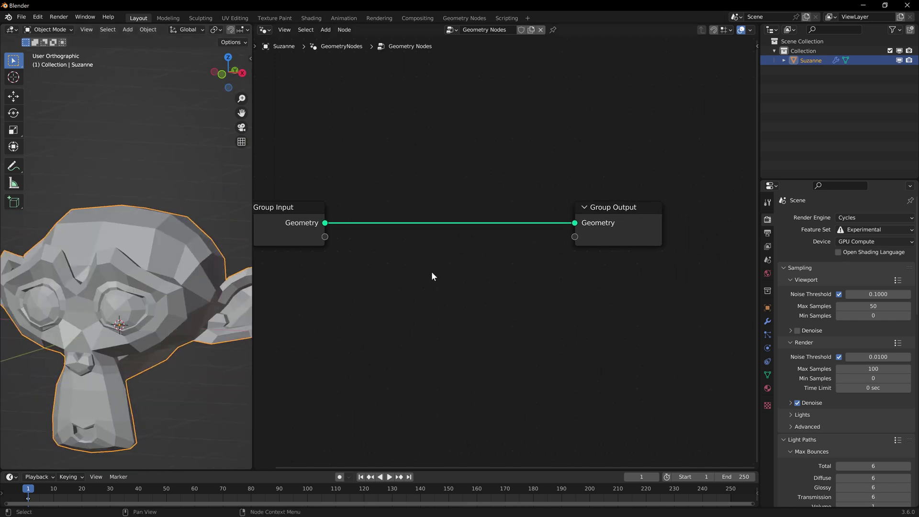
key("shift+a")
left_click(397, 191)
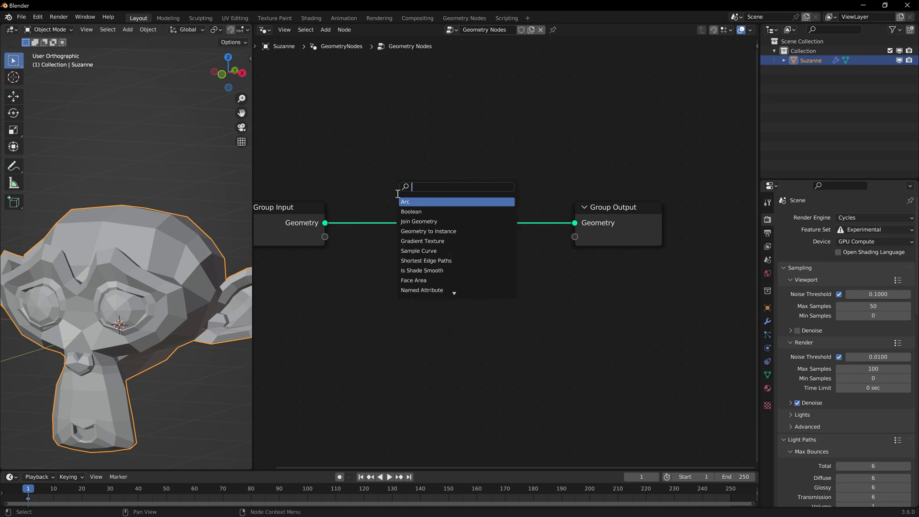
type("set p")
key("Return")
left_click(398, 194)
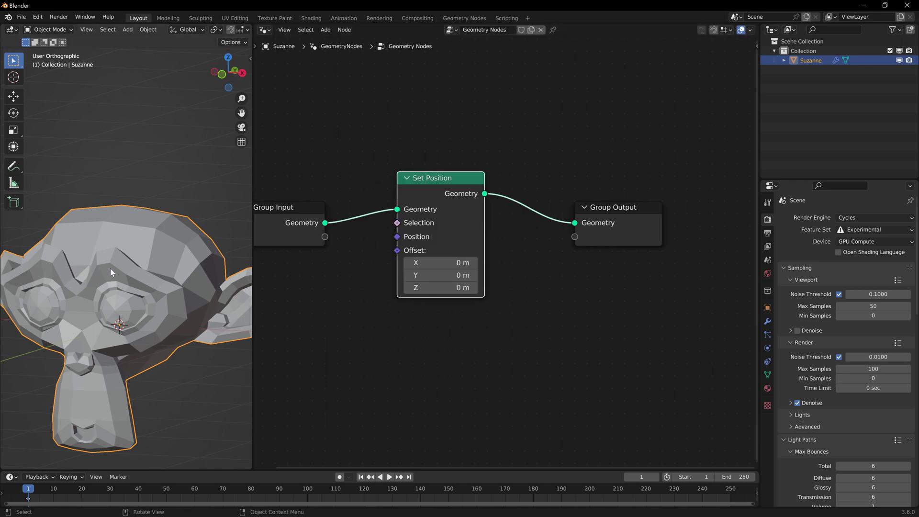
scroll(478, 250, "down", 2)
key("g")
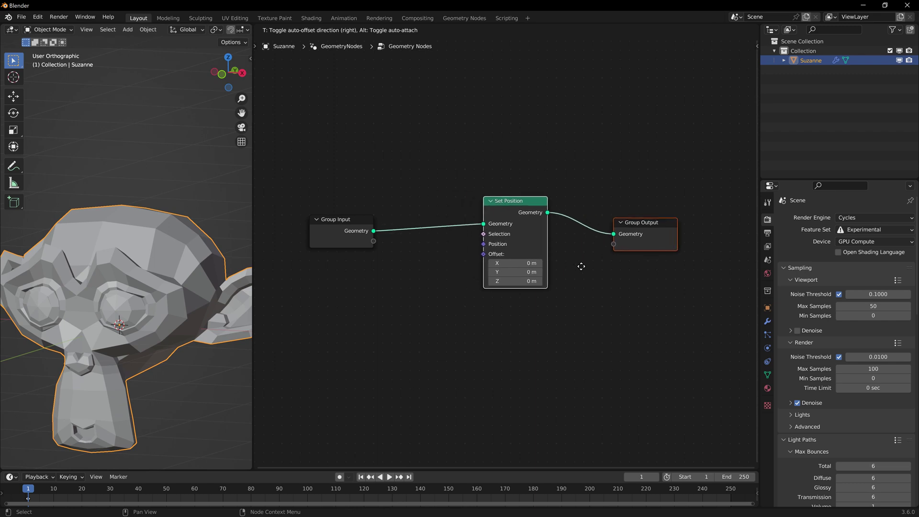
left_click(581, 266)
Step: Add a Random Value node below the geometry link and set its data type to Vector
middle_click_drag(444, 335, 457, 321)
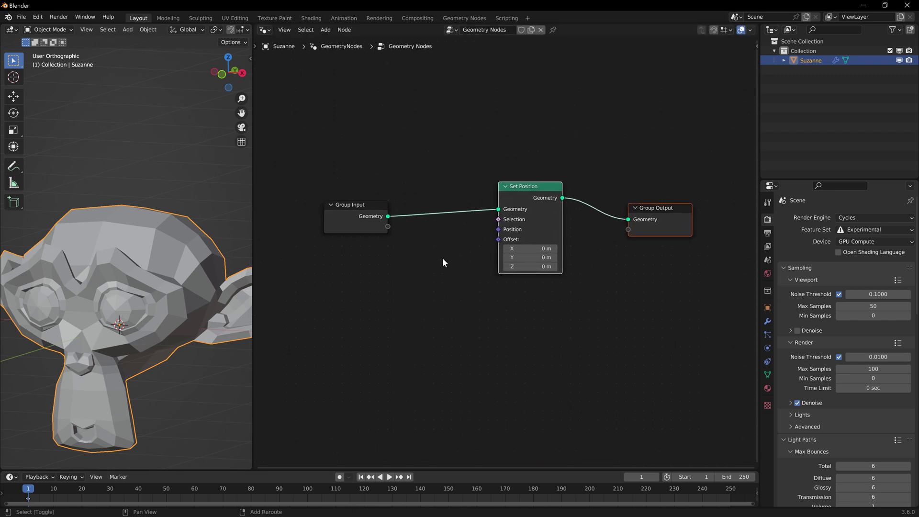
key("shift+a")
type("srandom")
key("Return")
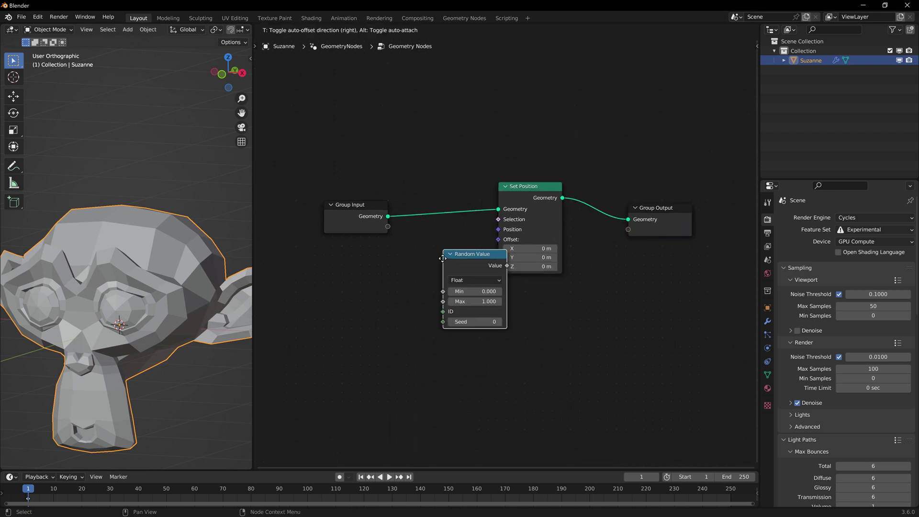
left_click(400, 286)
left_click(400, 287)
key("v")
key("g")
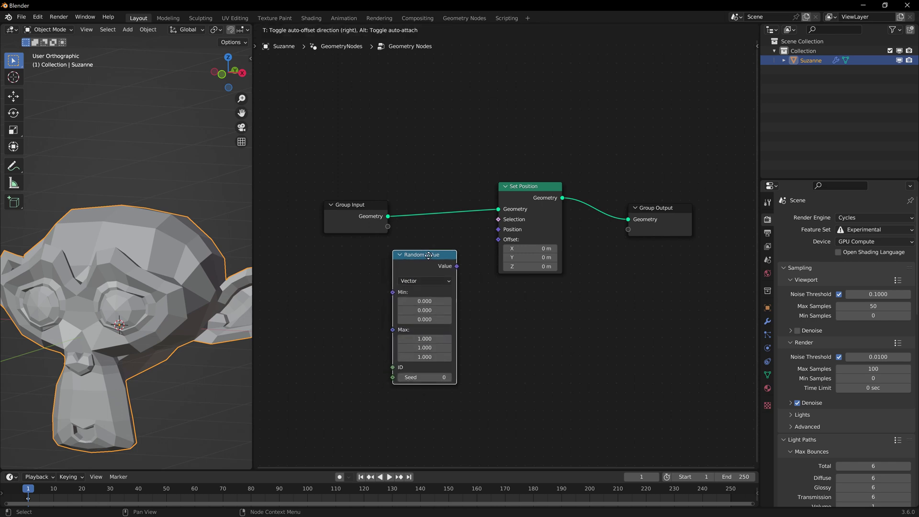
left_click(407, 279)
Step: Move Group Input farther from the other nodes and connect the Random Value output to Set Position's Offset
left_click_drag(404, 245, 344, 213)
key("g")
scroll(486, 240, "up", 1)
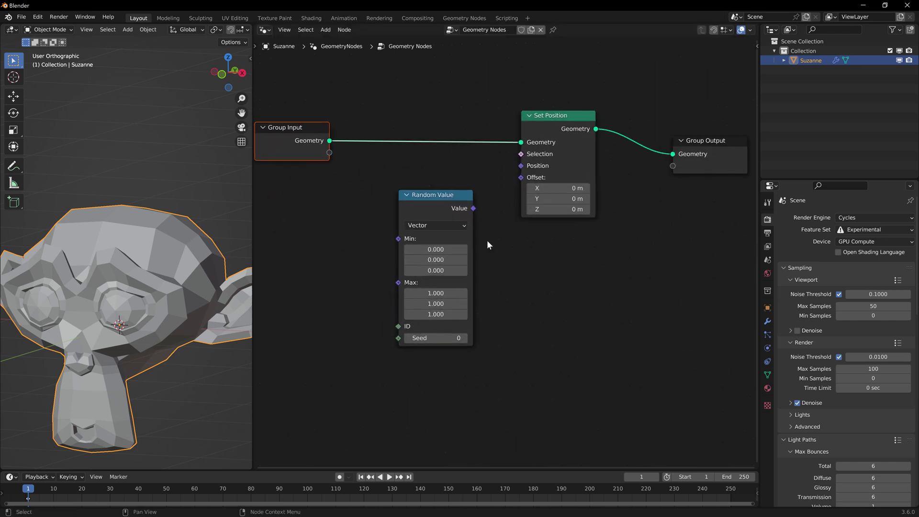
left_click(454, 209)
scroll(506, 238, "up", 2)
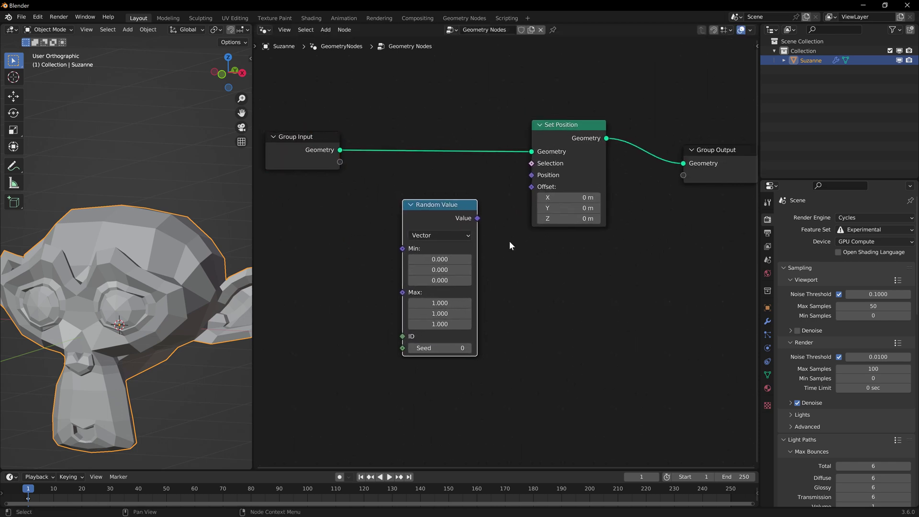
left_click_drag(473, 212, 536, 176)
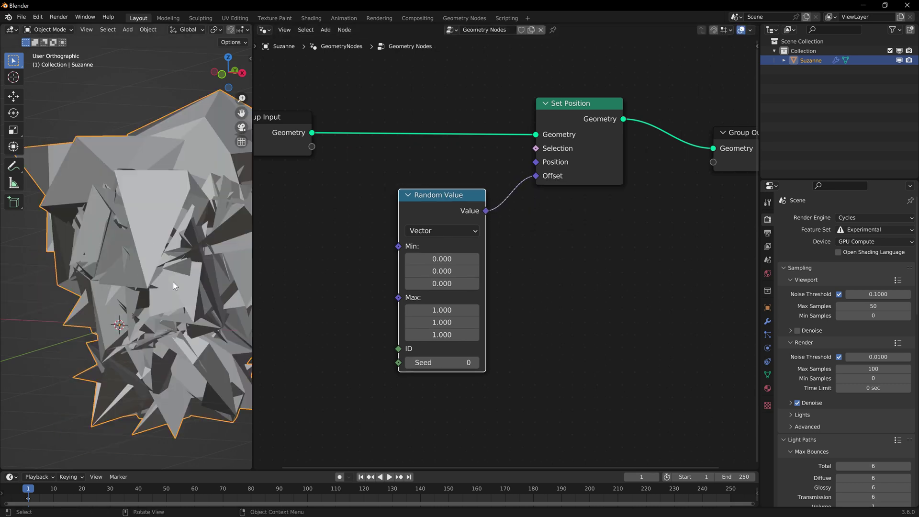
Step: Space Group Input farther out and expose the Random Value node's Max as a new group input
scroll(371, 275, "down", 3)
middle_click_drag(372, 276, 437, 270)
left_click_drag(347, 100, 422, 171)
key("g")
left_click(332, 171)
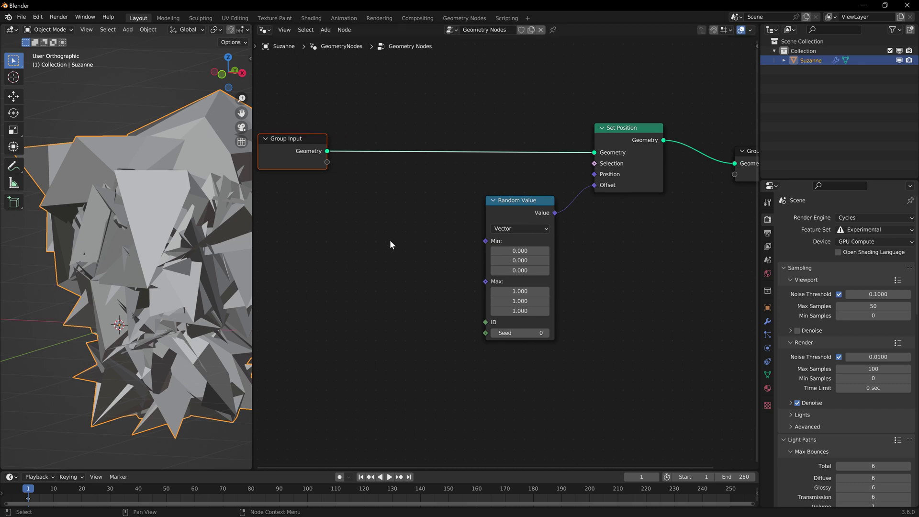
middle_click_drag(389, 240, 417, 241)
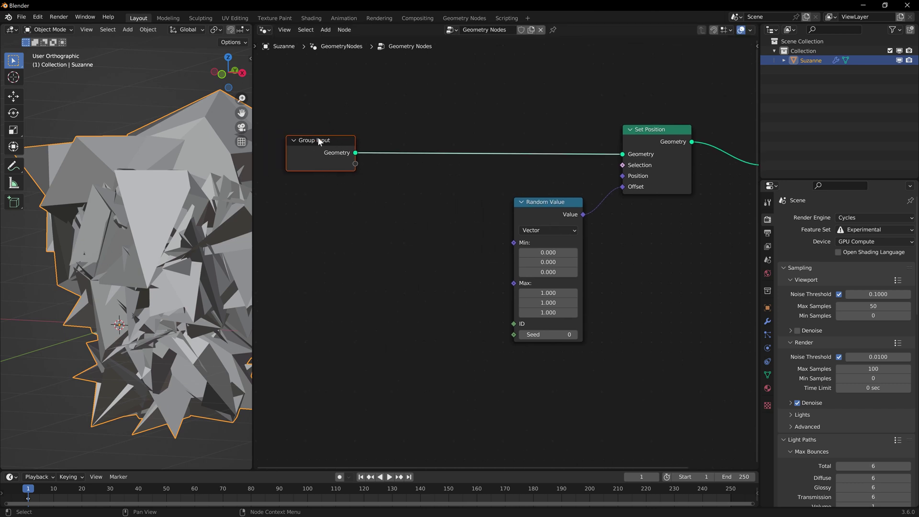
left_click_drag(355, 164, 511, 283)
left_click_drag(316, 141, 303, 140)
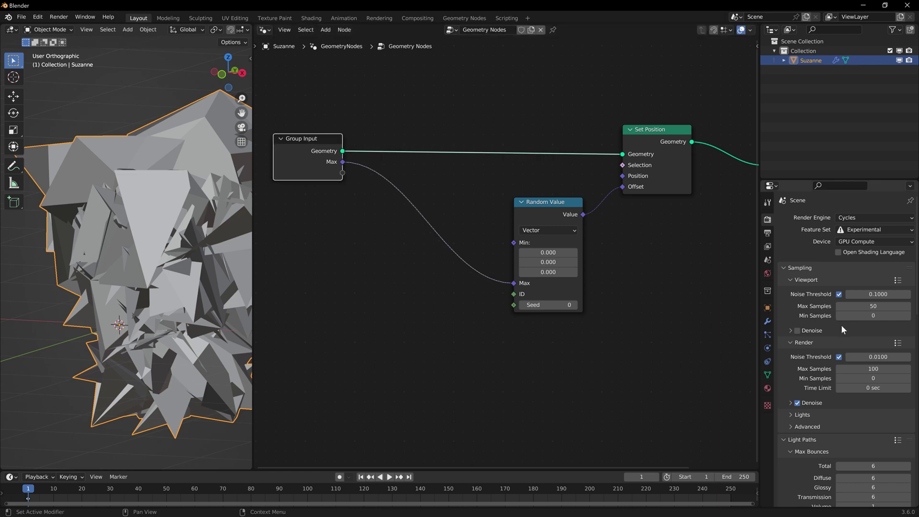
Step: Show the Geometry Nodes modifier settings and change the Max group input's type from Vector to Float
left_click(767, 323)
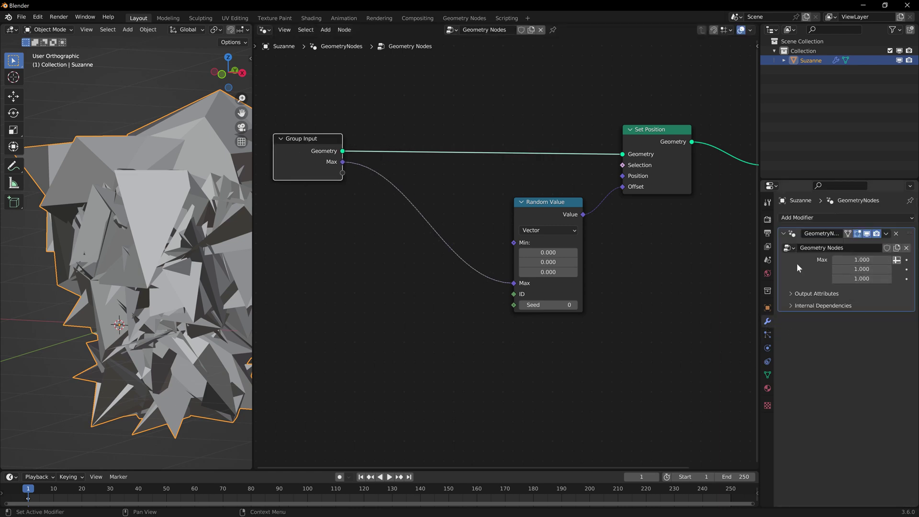
key("n")
left_click(752, 116)
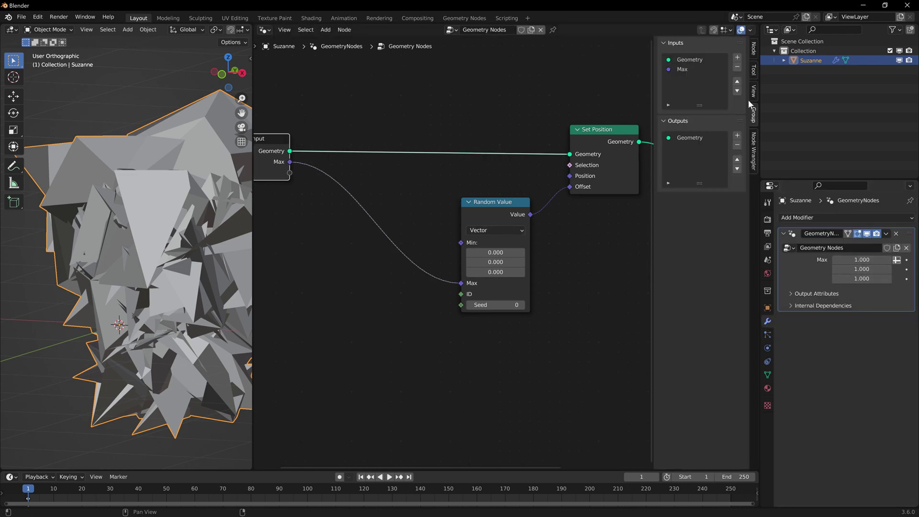
left_click(690, 69)
left_click(711, 117)
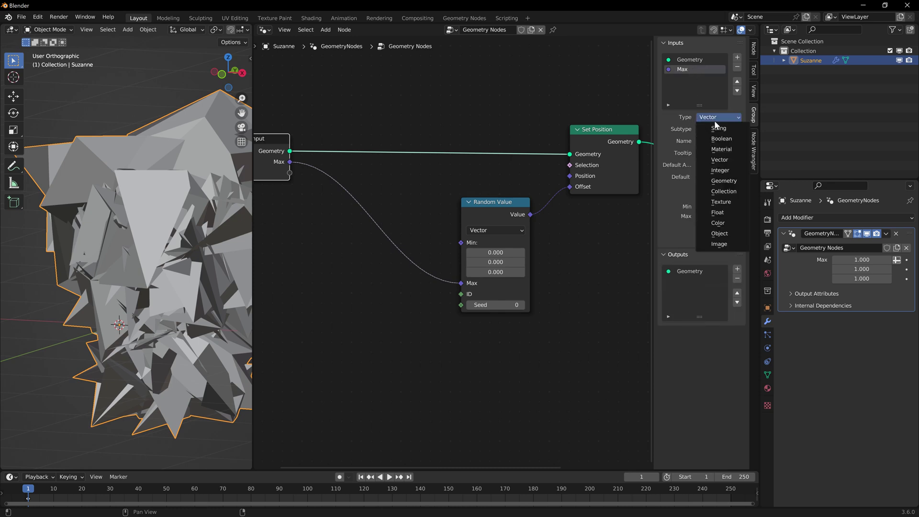
left_click(724, 212)
key("n")
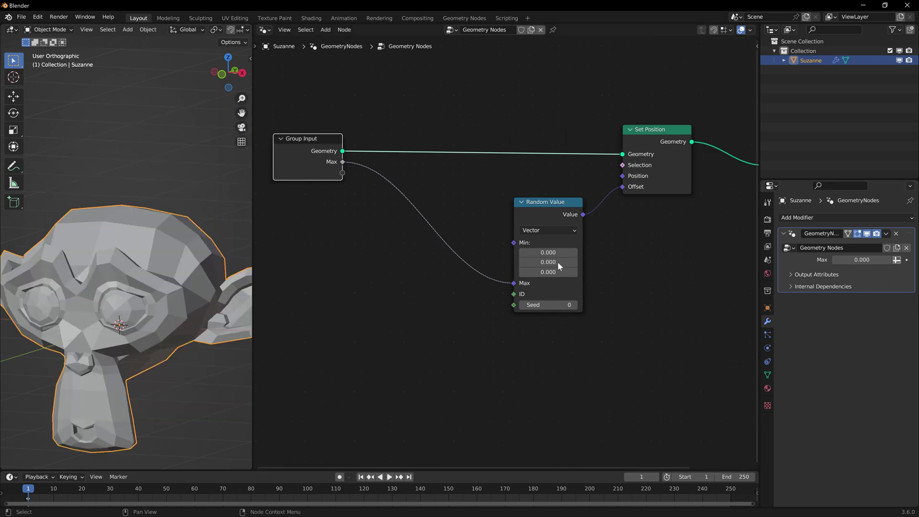
Step: Move Group Input farther away and add a reroute point on the Max link, placed below the free space
middle_click_drag(440, 241, 479, 243)
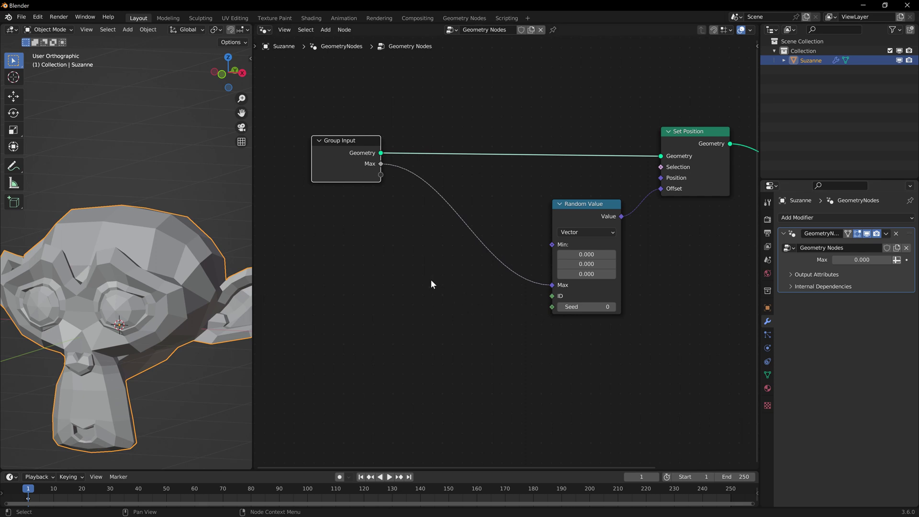
left_click_drag(362, 146, 328, 147)
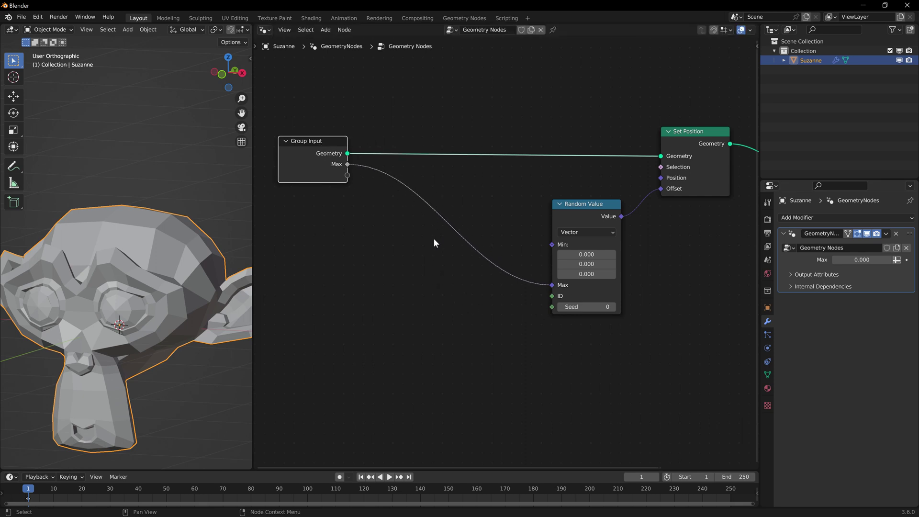
right_click_drag(444, 244, 465, 207, "shift")
left_click_drag(450, 221, 407, 263)
Step: Add a Math node between Group Input and Random Value and set its operation to Multiply
key("shift+a")
left_click(456, 210)
type("math")
key("Return")
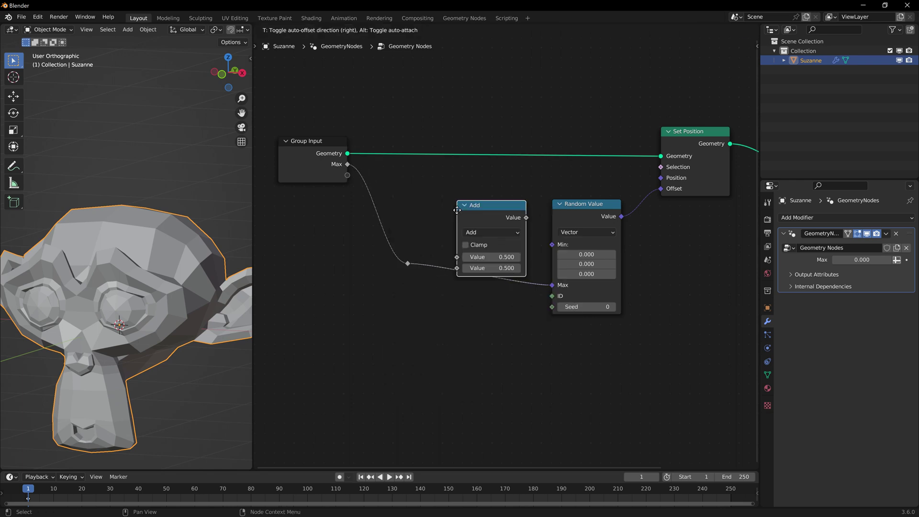
left_click(447, 186)
left_click(467, 207)
key("m")
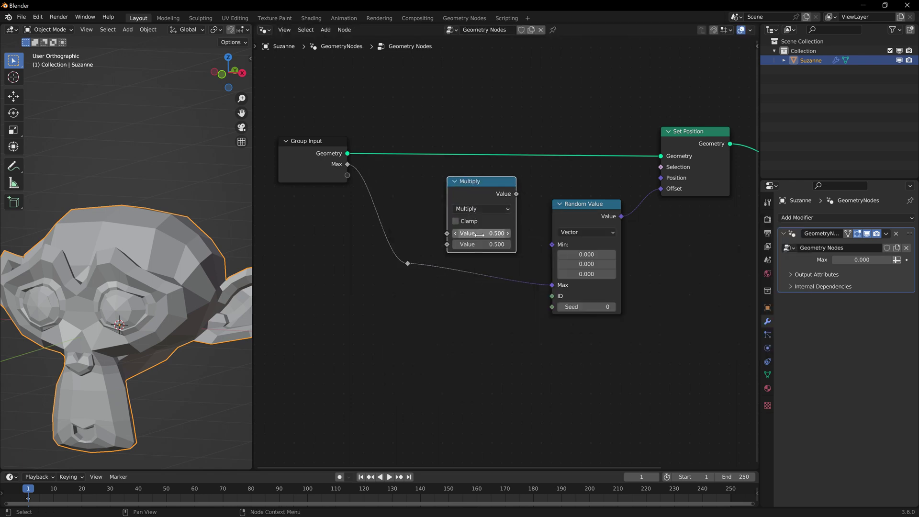
Step: Multiply the rerouted Max value by -1 and connect the result to the Random Value node's Min
left_click_drag(409, 260, 447, 233)
left_click(477, 244)
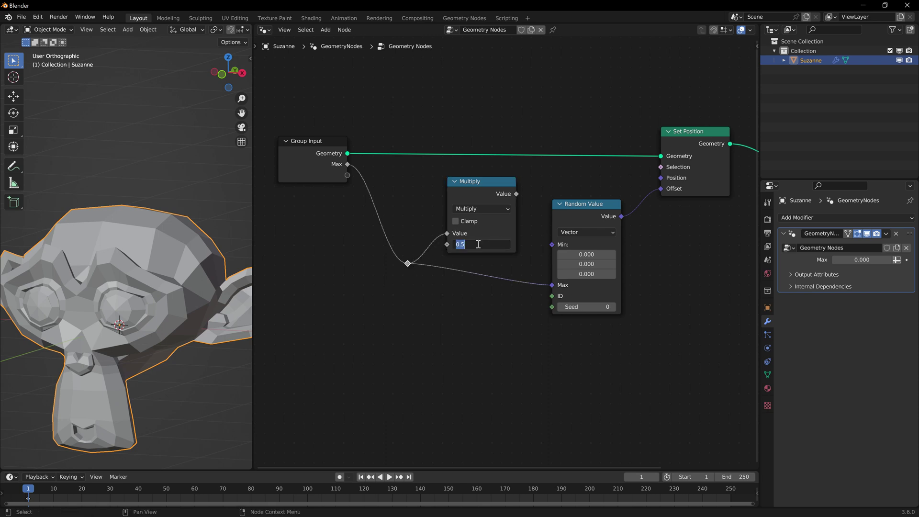
type("-1")
key("Return")
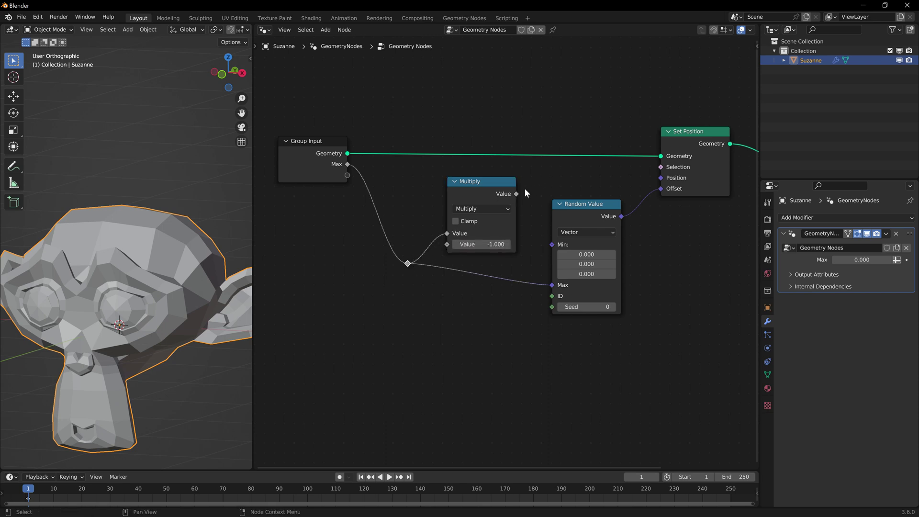
left_click_drag(516, 193, 552, 244)
left_click_drag(577, 209, 574, 221)
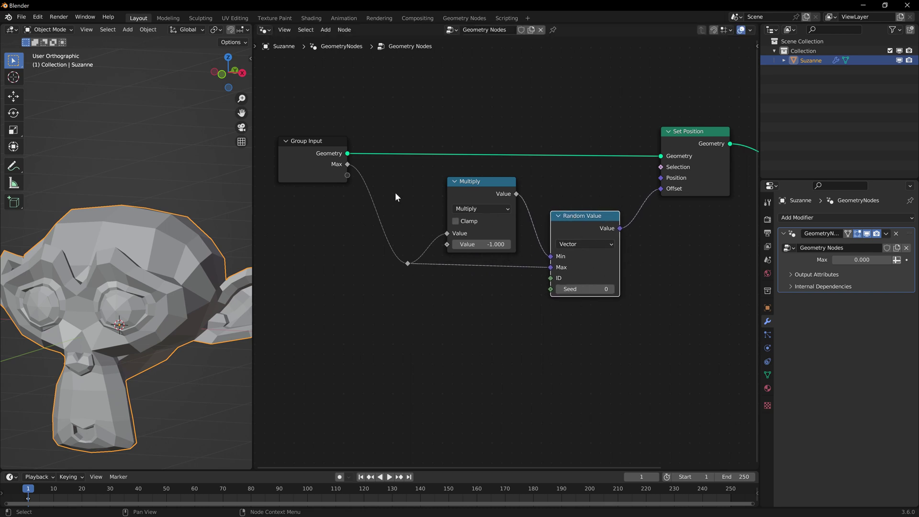
Step: Test Max at 2.008 with the Multiply link to Random Value's Min cut, sketch the mesh's shift, and reconnect the link
middle_click_drag(571, 290, 556, 291)
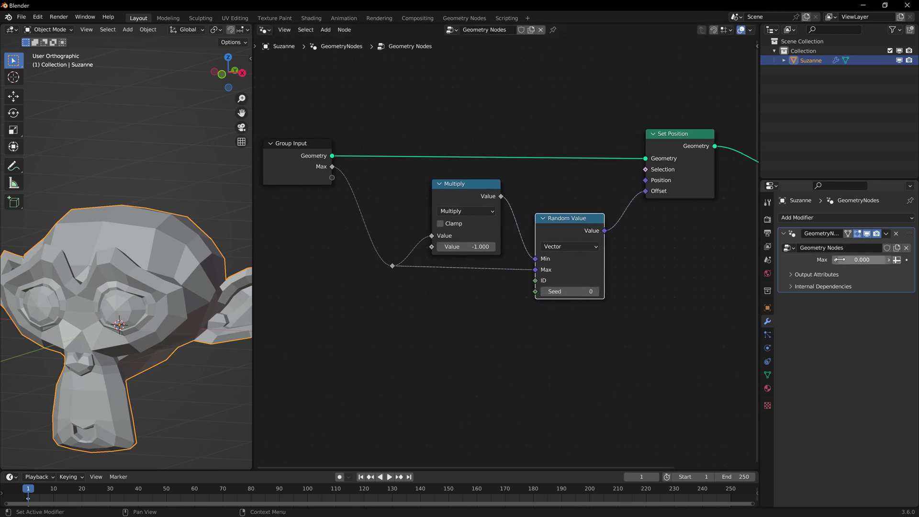
mouse_move(840, 259)
left_mouse_down()
mouse_move(826, 260)
mouse_move(863, 259)
mouse_move(829, 259)
left_mouse_up()
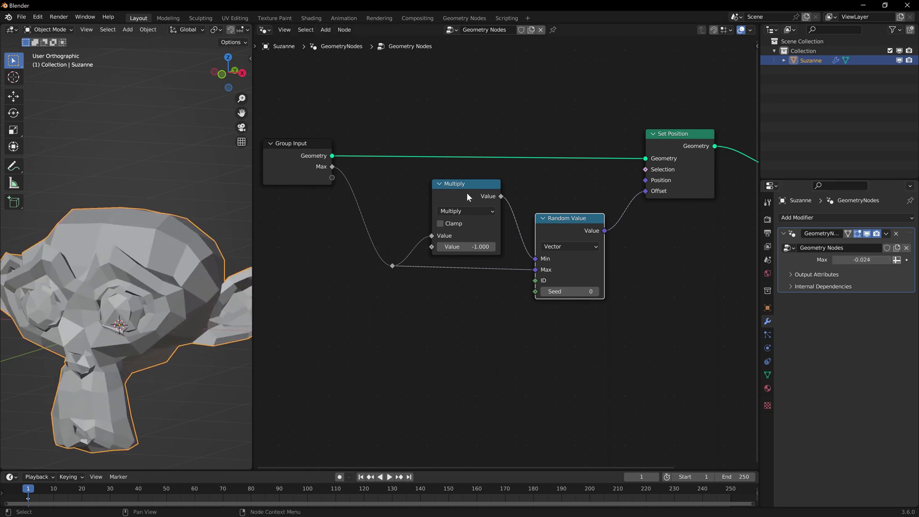
right_click_drag(501, 228, 530, 229, "ctrl")
left_click_drag(853, 259, 916, 259)
scroll(147, 309, "down", 2)
key("d")
left_click_drag(117, 307, 196, 246)
mouse_move(164, 255)
left_mouse_down()
mouse_move(211, 231)
mouse_move(211, 258)
left_mouse_up()
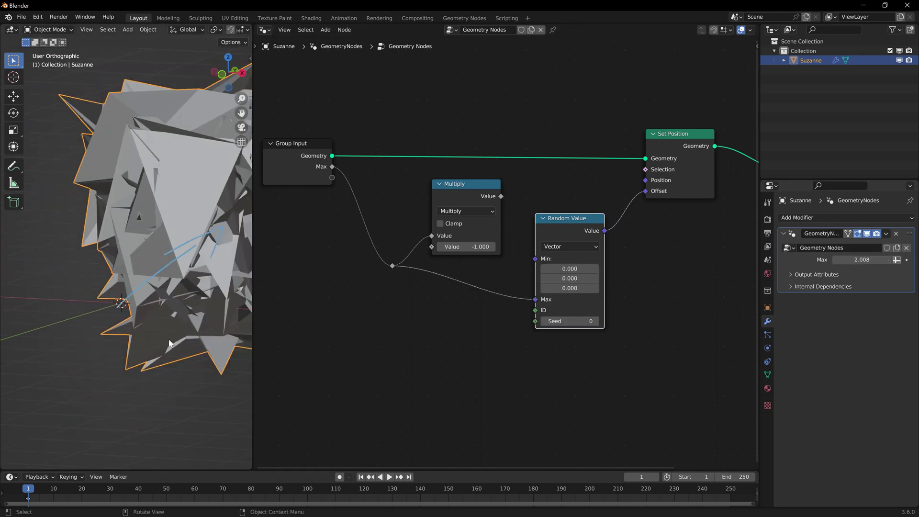
scroll(438, 305, "up", 2)
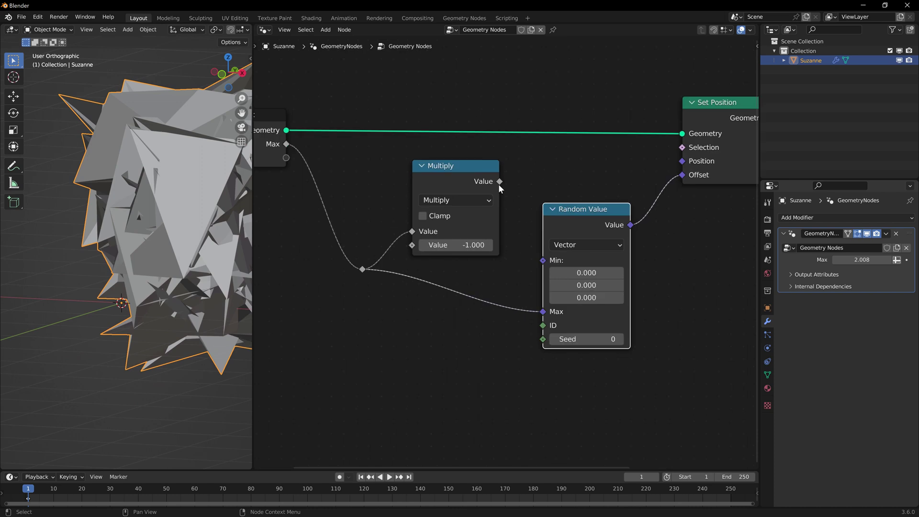
mouse_move(498, 183)
left_mouse_down()
mouse_move(449, 179)
mouse_move(516, 219)
mouse_move(543, 259)
left_mouse_up()
Step: Set the Geometry Nodes modifier's Max value to 0.005
left_click_drag(861, 259, 827, 259)
left_click(862, 260)
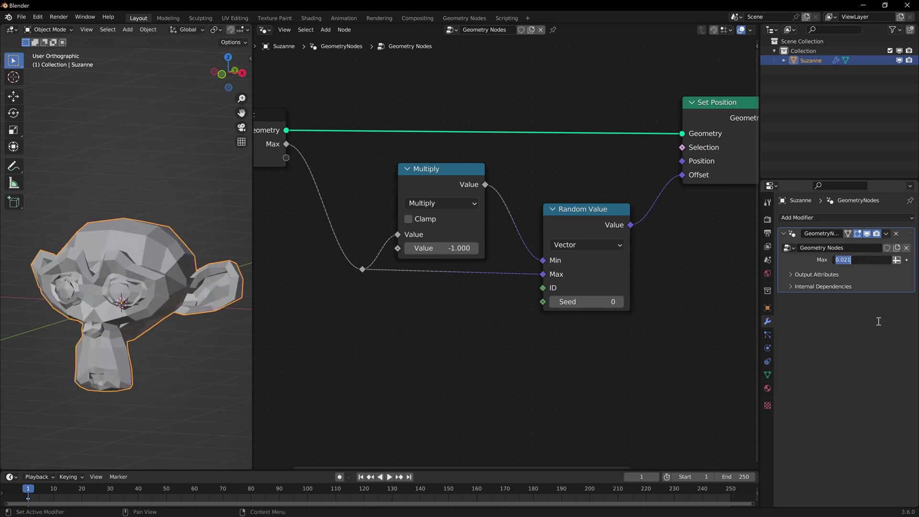
type("0.005")
key("Return")
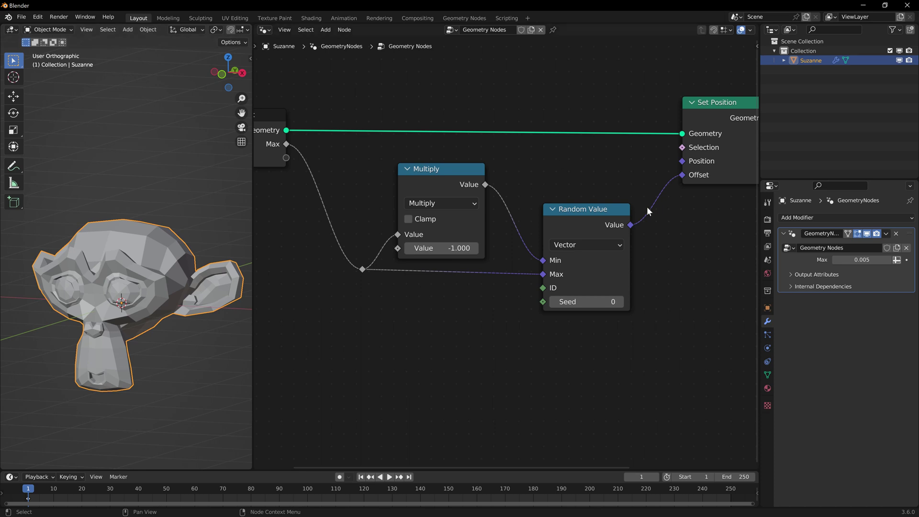
Step: Move Group Output farther away from Set Position to make room for more nodes
scroll(643, 213, "down", 3)
middle_click_drag(618, 278, 544, 261)
middle_click_drag(623, 252, 542, 242)
scroll(543, 243, "down", 1)
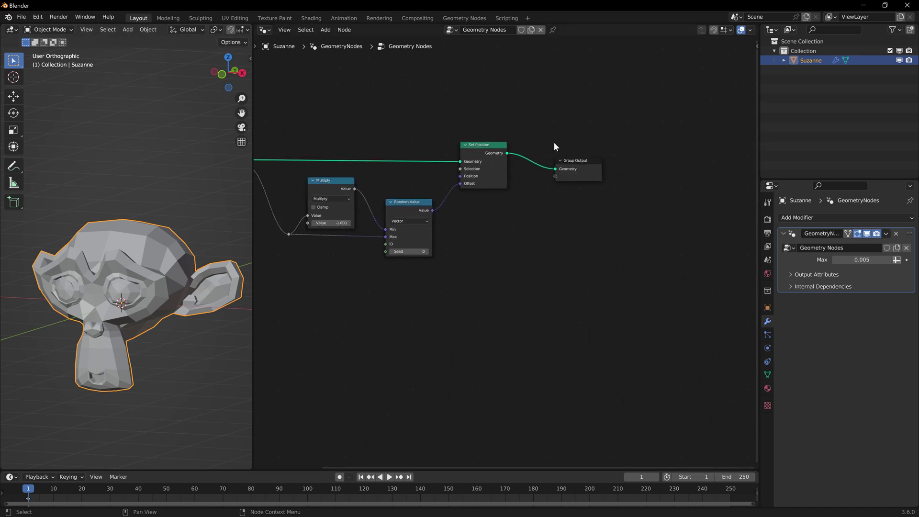
left_click_drag(553, 142, 577, 219)
key("g")
left_click(671, 209)
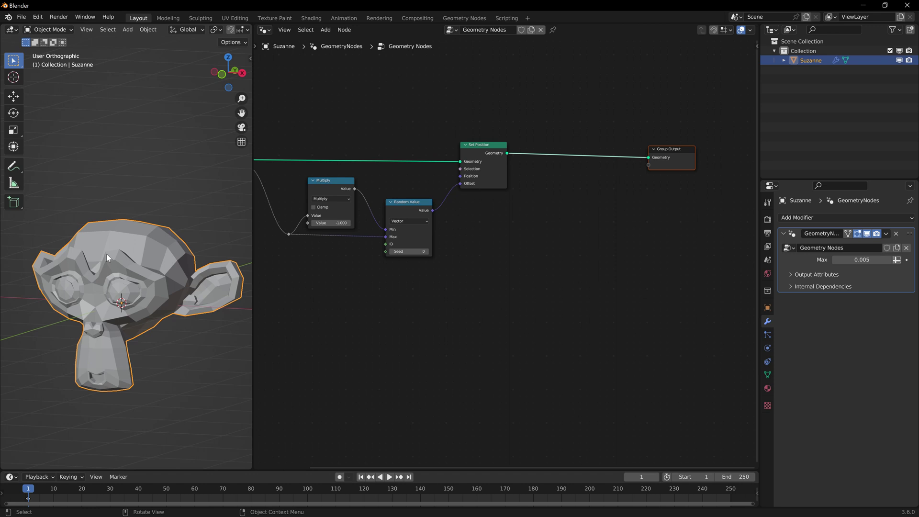
Step: Add a Split Edges node on the link between Set Position and Group Output
middle_click_drag(145, 240, 146, 265)
scroll(147, 265, "up", 2)
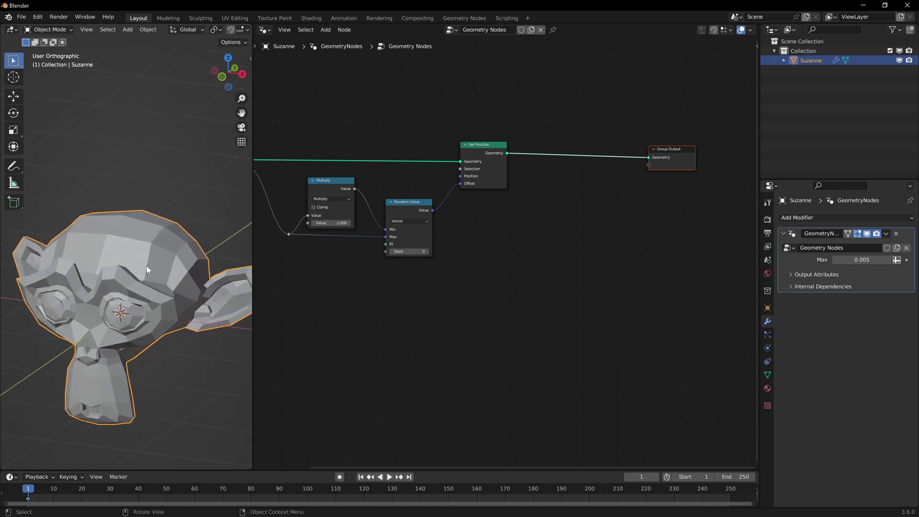
middle_click_drag(548, 240, 453, 280)
scroll(490, 260, "up", 1)
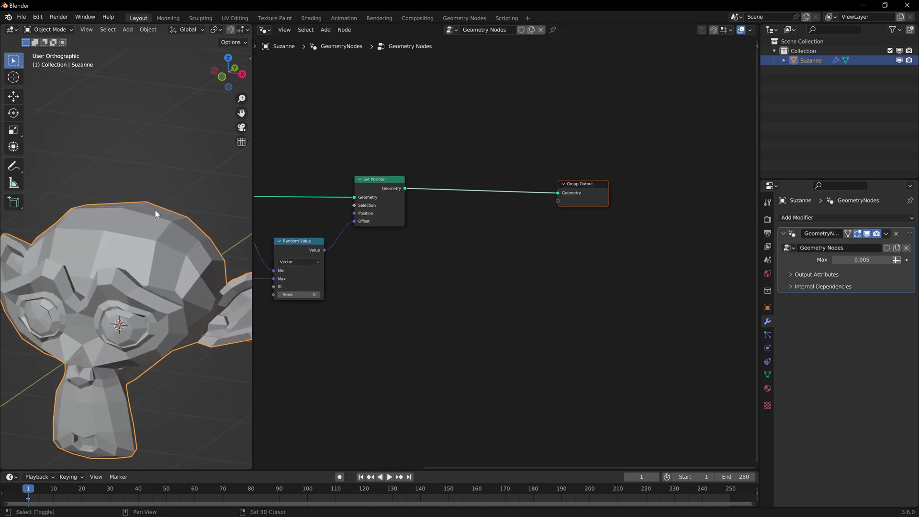
scroll(154, 218, "up", 2)
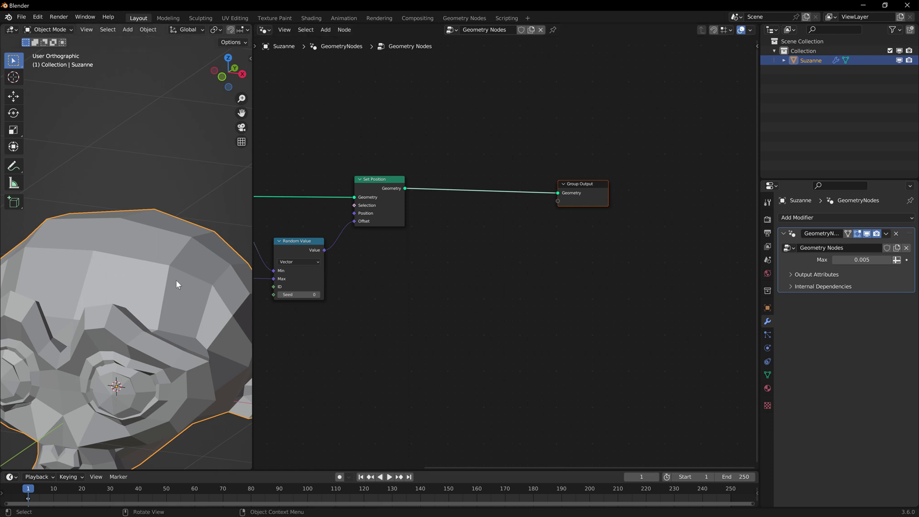
left_click(427, 249)
key("shift+a")
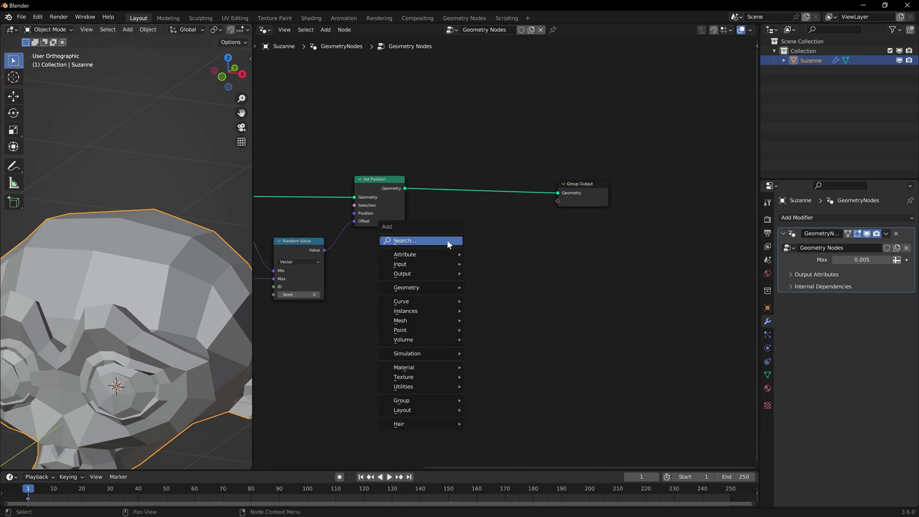
type("se")
key("BackSpace")
type("pl")
key("Return")
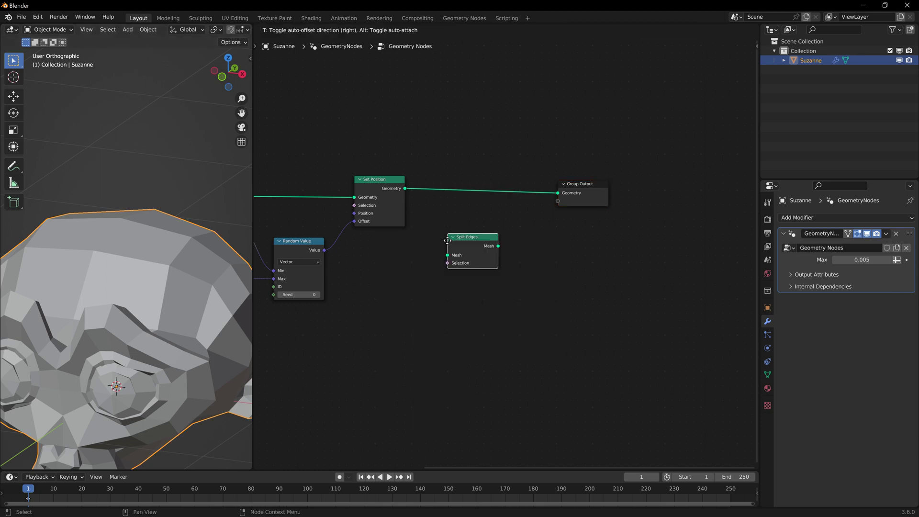
left_click(426, 188)
Step: Insert an Extrude Mesh node between Split Edges and Group Output
key("shift+a")
type("extr")
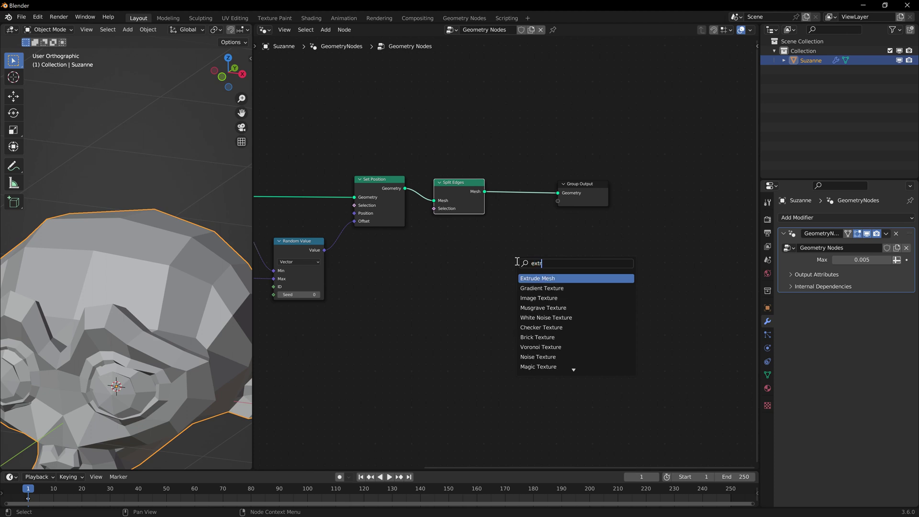
key("Return")
left_click(510, 178)
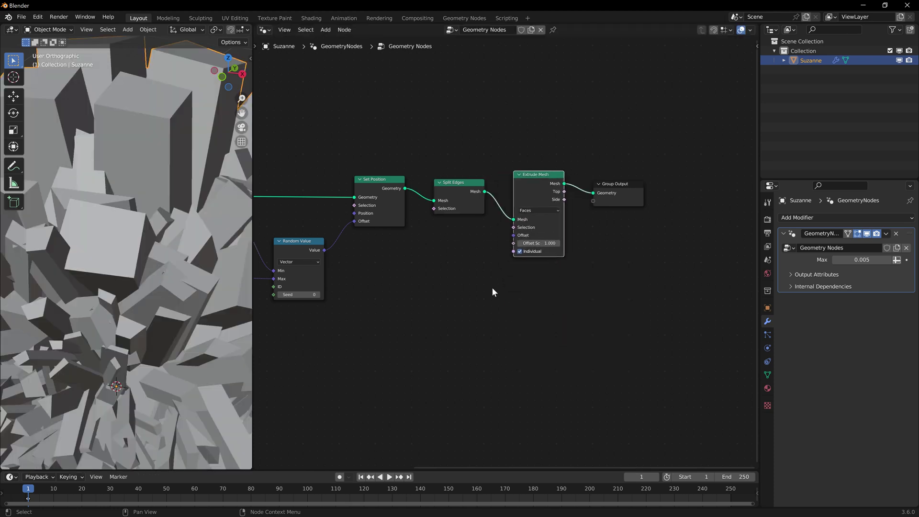
Step: Turn off Individual on the Extrude Mesh node and set its Offset Scale to 0.050
scroll(500, 292, "up", 3)
scroll(541, 229, "up", 2)
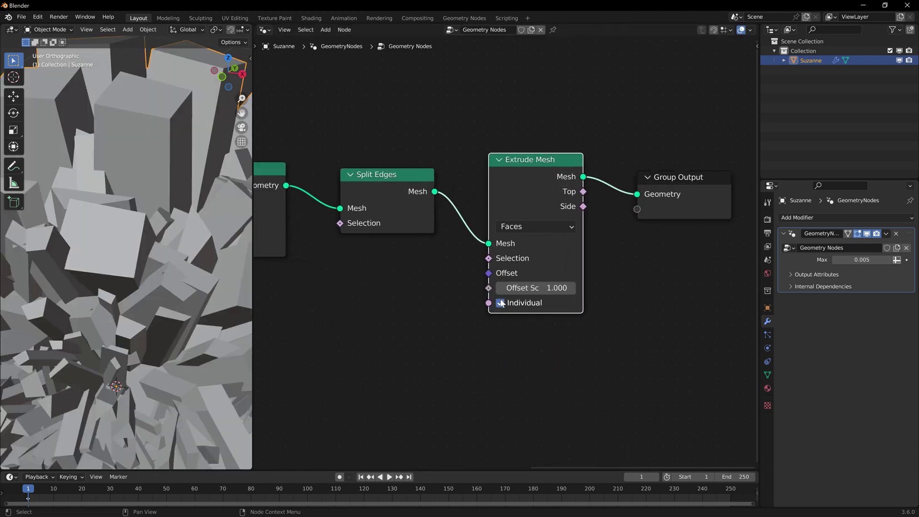
left_click(499, 302)
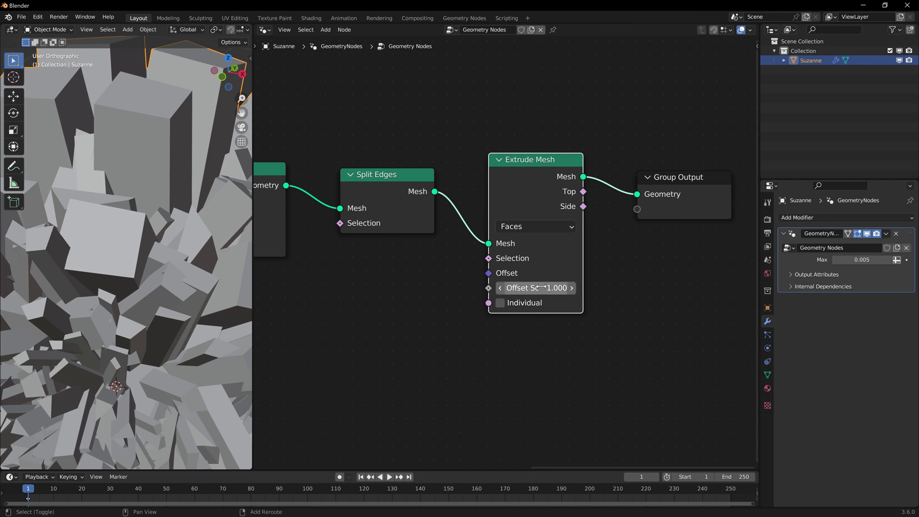
left_click_drag(544, 288, 492, 288)
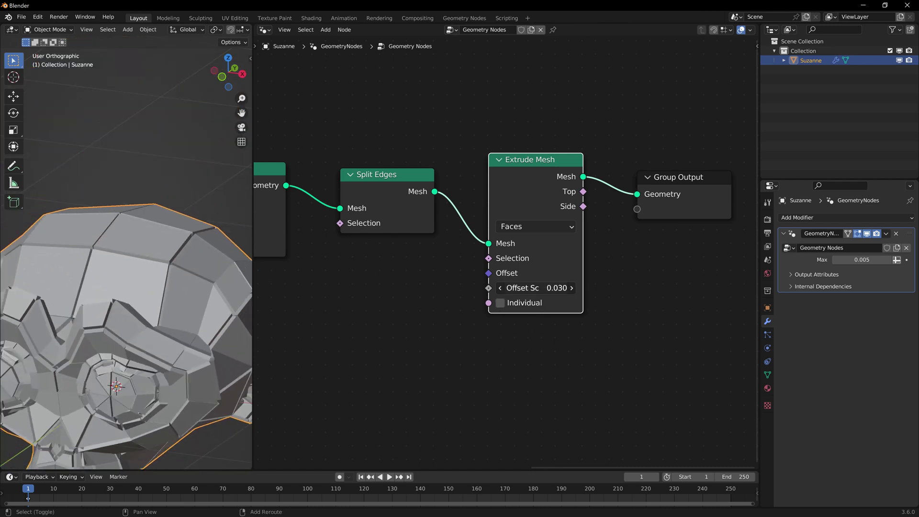
left_click(398, 202)
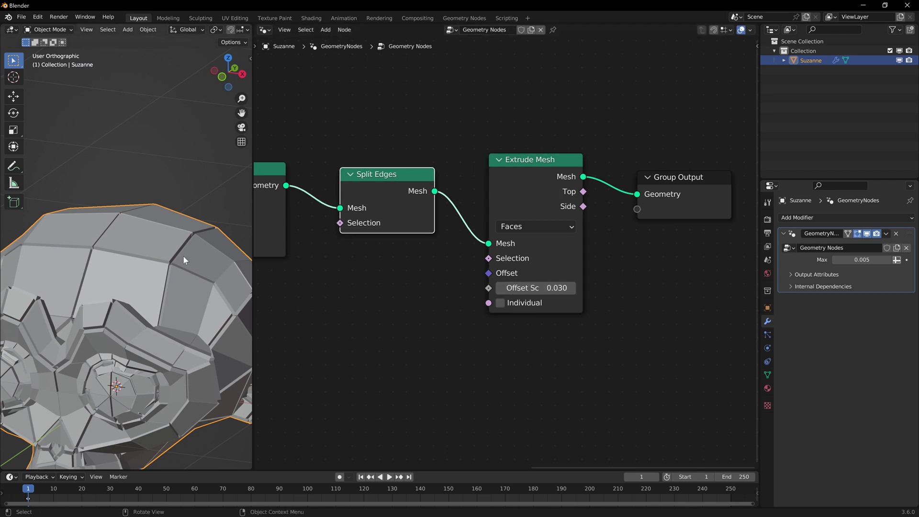
left_click_drag(531, 288, 546, 288, "shift")
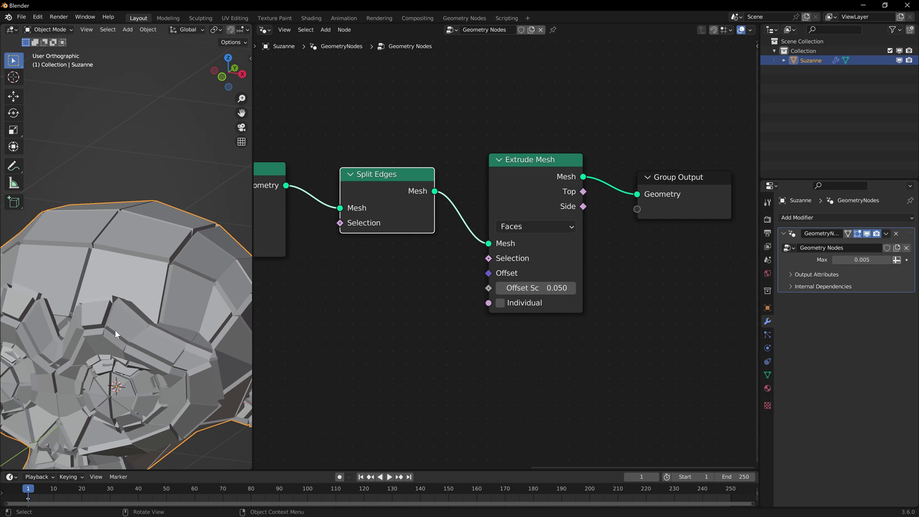
Step: Move the Split Edges node lower, between Set Position and Extrude Mesh, to make space around it
scroll(438, 325, "down", 1)
middle_click_drag(438, 321, 494, 292)
left_click_drag(472, 164, 474, 227)
middle_click_drag(456, 305, 497, 250)
scroll(483, 240, "down", 1)
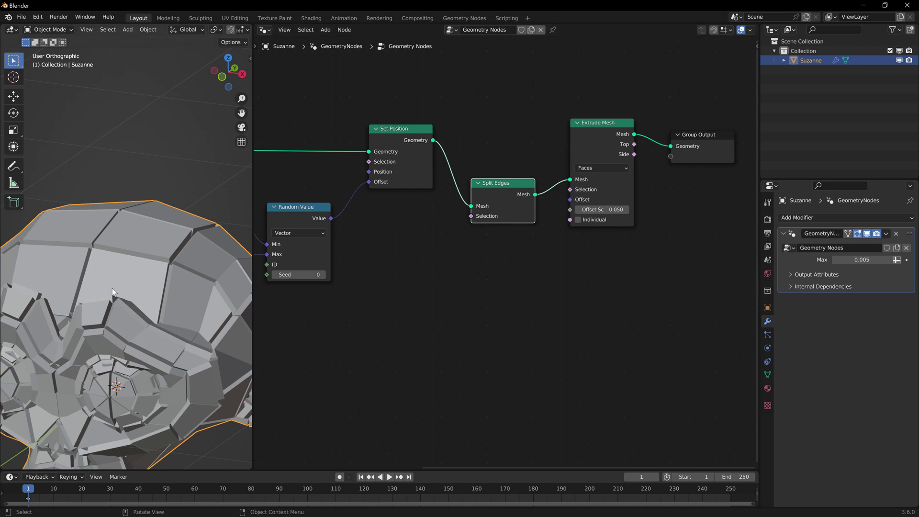
Step: Examine the gaps between the extruded faces on the monkey's head, trace the upper outline with annotation strokes, and erase them
scroll(174, 251, "down", 1)
middle_click_drag(122, 215, 146, 184, "shift")
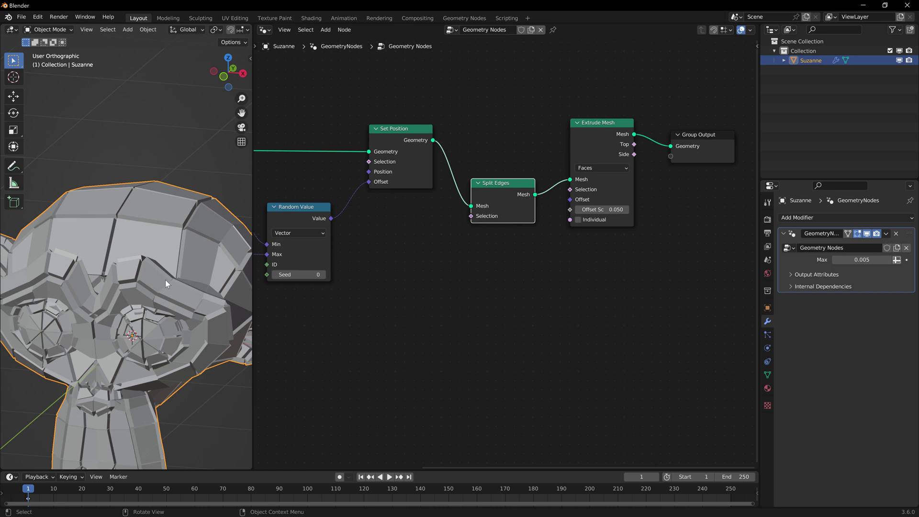
mouse_move(165, 251)
middle_mouse_down()
mouse_move(108, 242)
mouse_move(159, 209)
mouse_move(156, 183)
mouse_move(161, 205)
middle_mouse_up()
scroll(158, 186, "up", 4)
mouse_move(33, 223)
left_mouse_down()
mouse_move(141, 184)
mouse_move(236, 202)
left_mouse_up()
scroll(163, 242, "down", 1)
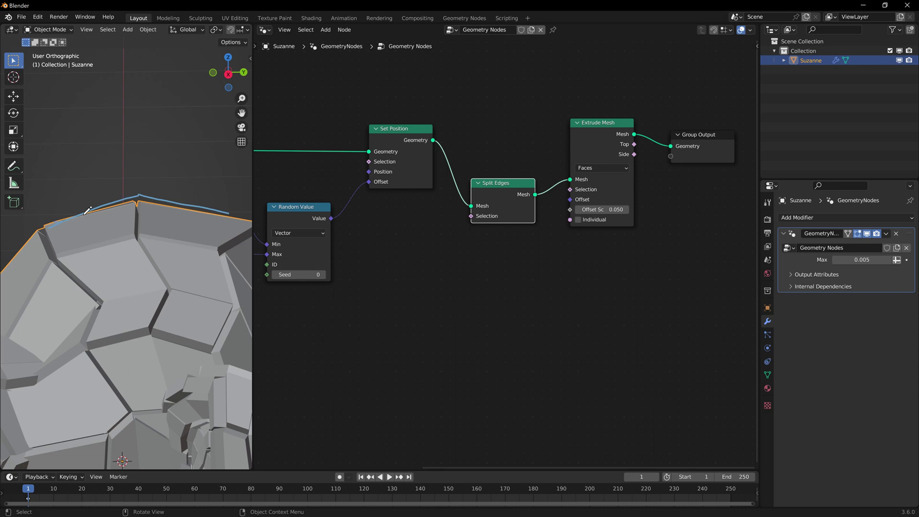
mouse_move(87, 211)
left_mouse_down()
mouse_move(144, 192)
mouse_move(240, 211)
mouse_move(144, 191)
mouse_move(56, 219)
mouse_move(143, 192)
mouse_move(237, 212)
mouse_move(132, 191)
mouse_move(54, 219)
left_mouse_up()
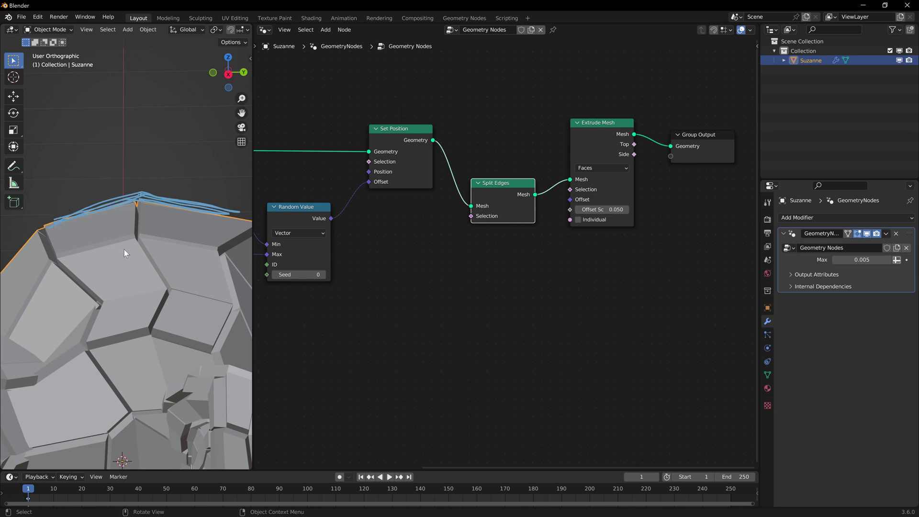
scroll(124, 248, "down", 2)
right_click_drag(73, 235, 197, 219)
scroll(125, 248, "up", 2)
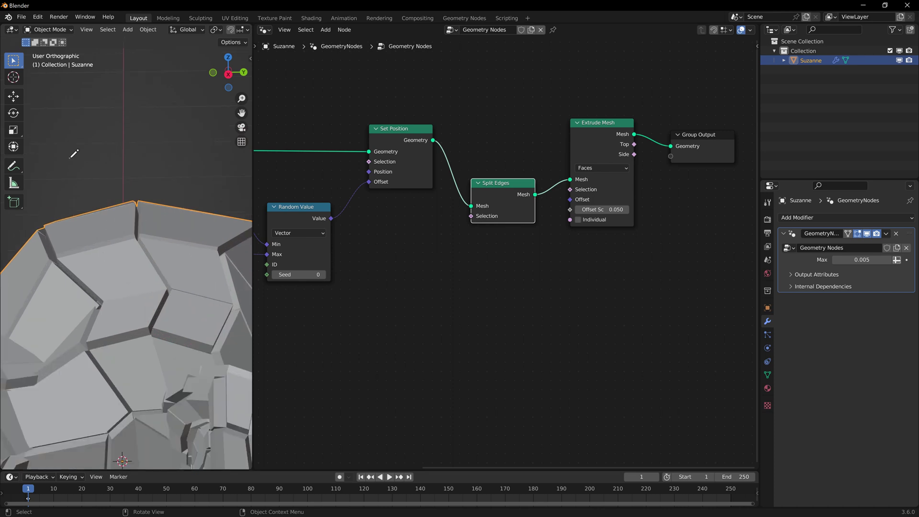
Step: Sketch sharp and shallow edge angles above the monkey's head as annotations and clear them
left_click_drag(70, 158, 165, 221)
mouse_move(98, 98)
left_mouse_down()
mouse_move(139, 102)
mouse_move(154, 132)
left_mouse_up()
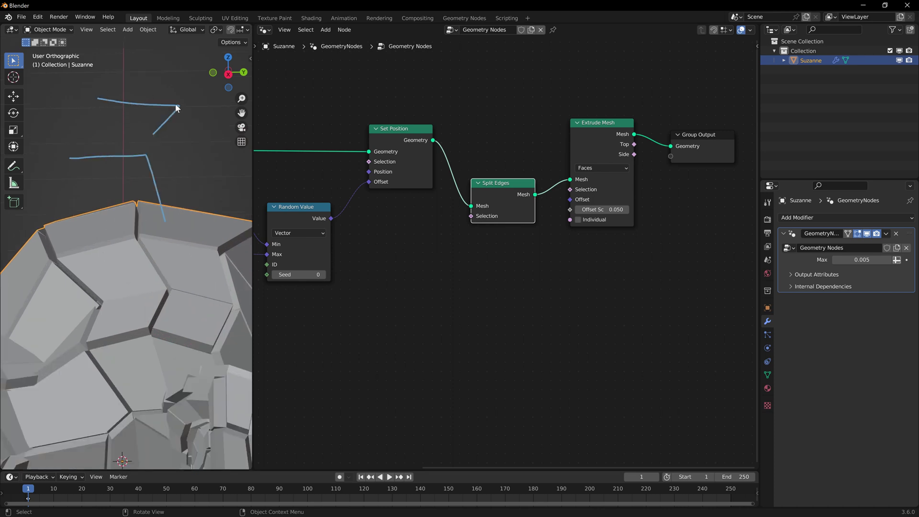
left_click_drag(154, 133, 179, 107)
right_click_drag(139, 115, 81, 179)
mouse_move(56, 172)
left_mouse_down()
mouse_move(126, 147)
mouse_move(198, 170)
left_mouse_up()
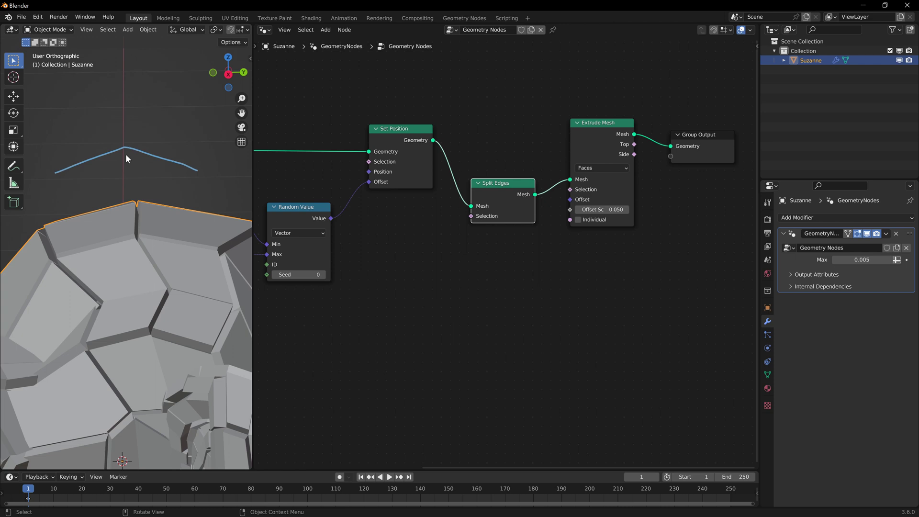
scroll(160, 233, "down", 6)
middle_click_drag(128, 220, 192, 177)
scroll(201, 220, "up", 2)
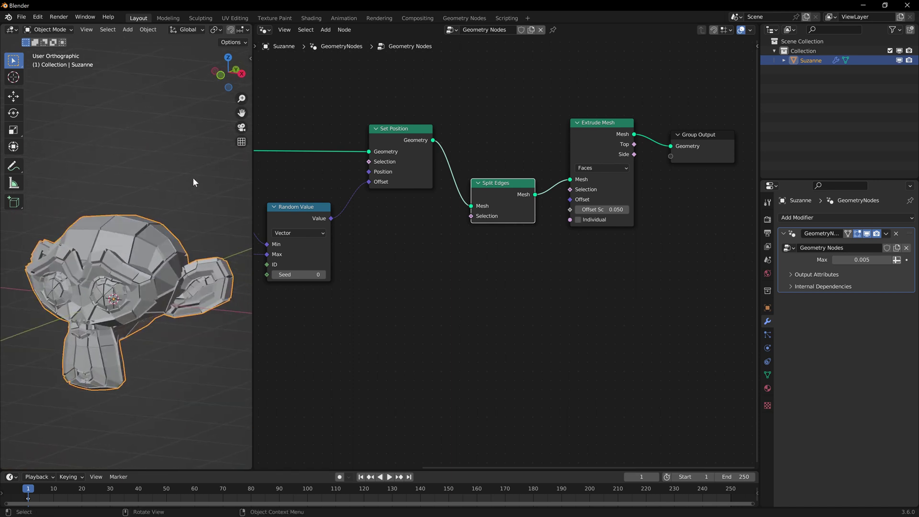
Step: Add a Math node in the free space below the Group Input and existing Multiply nodes
scroll(475, 273, "down", 4)
middle_click_drag(452, 275, 483, 251)
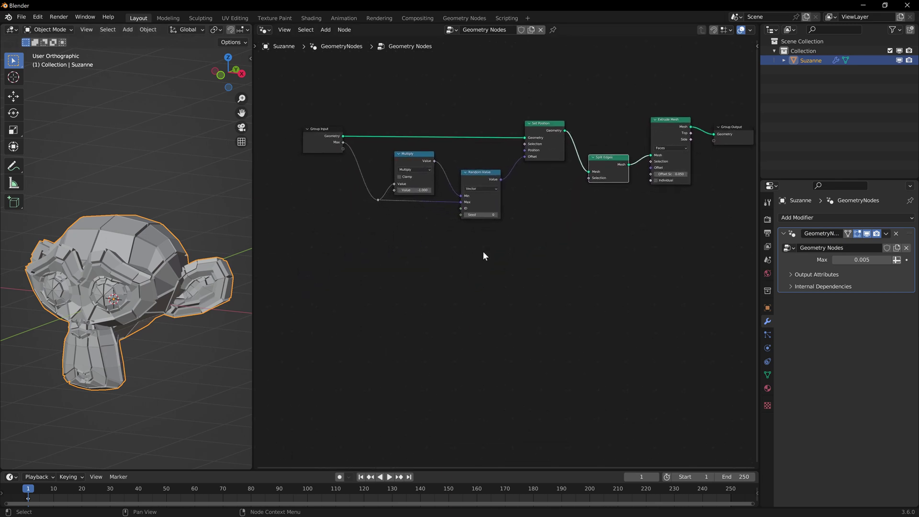
left_click(338, 151)
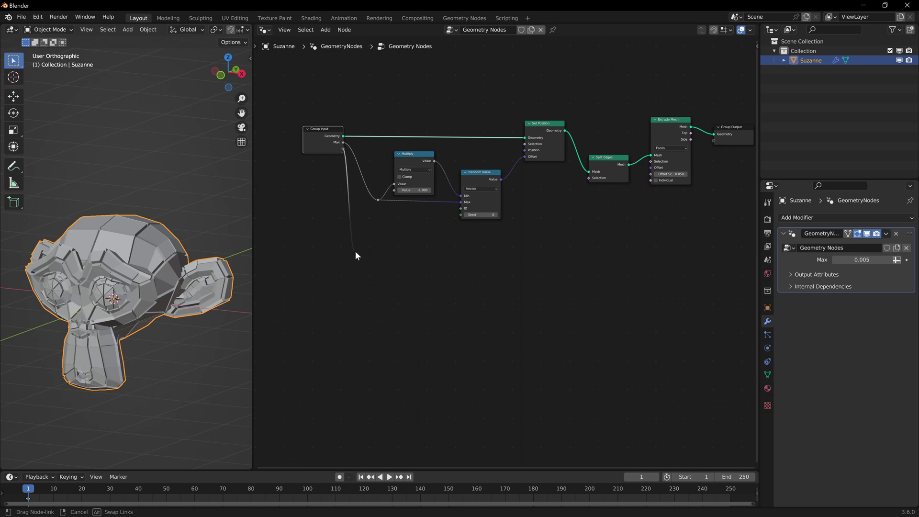
key("shift+a")
left_click(367, 249)
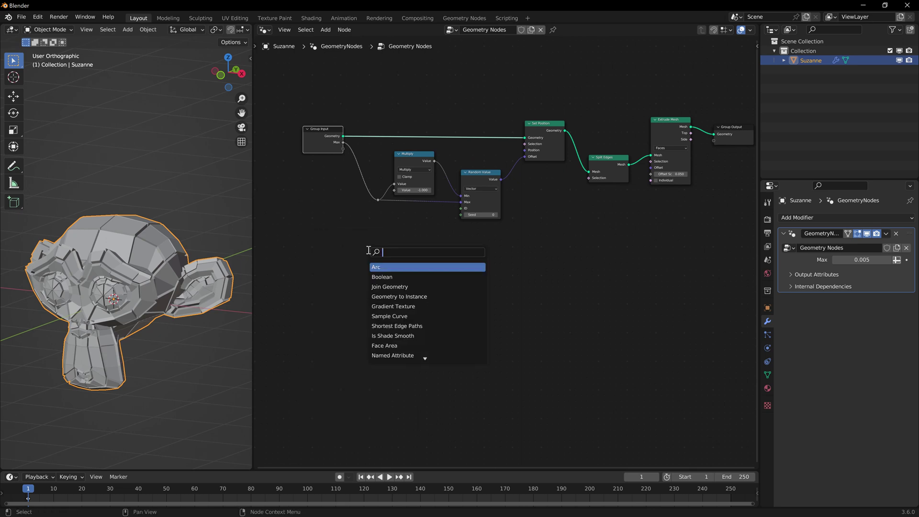
type("mat")
key("Return")
left_click(355, 228)
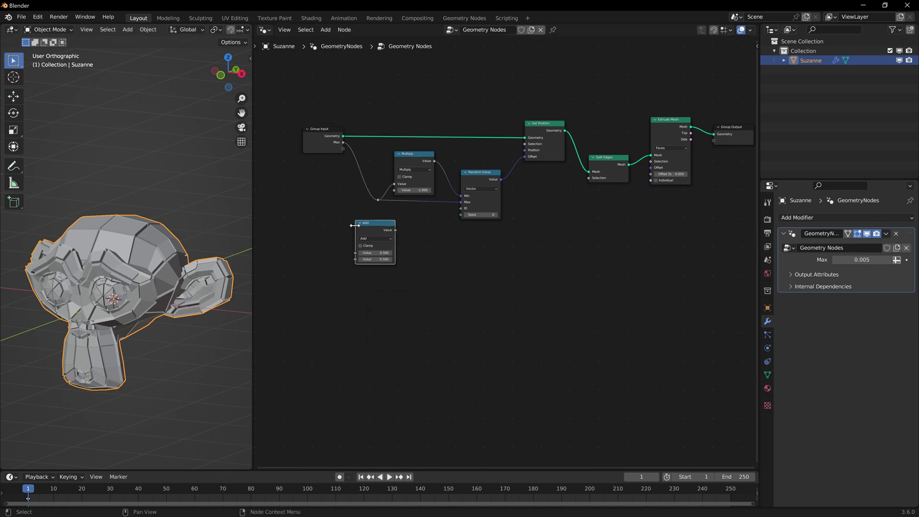
Step: Connect a new Group Input value to the added Math node's first value and set its operation to Multiply
scroll(311, 154, "up", 3)
left_click(268, 80)
left_click_drag(284, 98, 253, 99)
middle_click_drag(276, 119, 328, 115)
left_click_drag(320, 119, 367, 248)
left_click(389, 233)
left_click(392, 268)
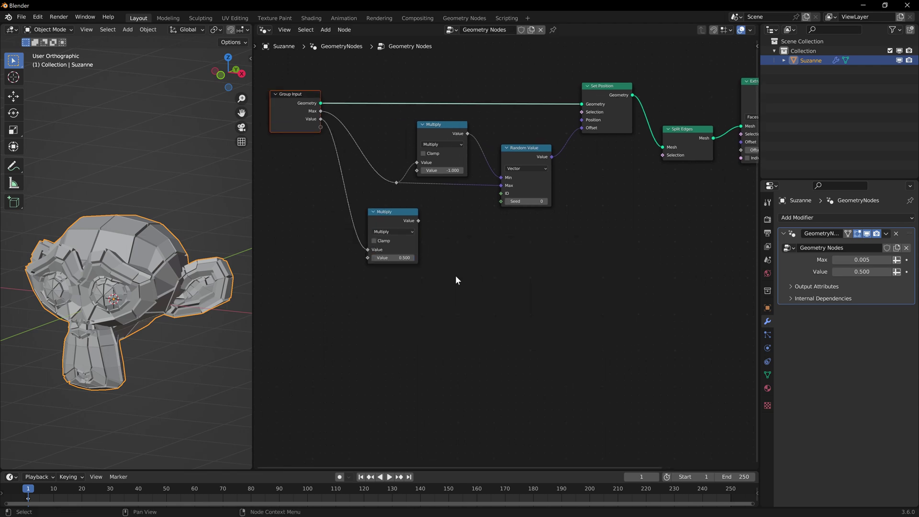
Step: Set the new Multiply node's second value to pi/180 and shift it and Group Input slightly for spacing
left_click(391, 259)
type("pi/180")
key("Return")
left_click_drag(296, 124, 292, 121)
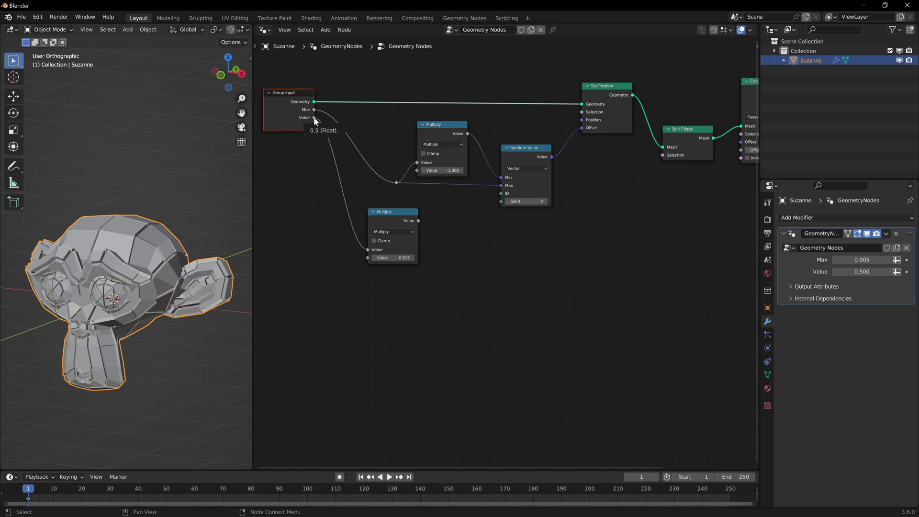
left_click_drag(404, 229, 393, 231)
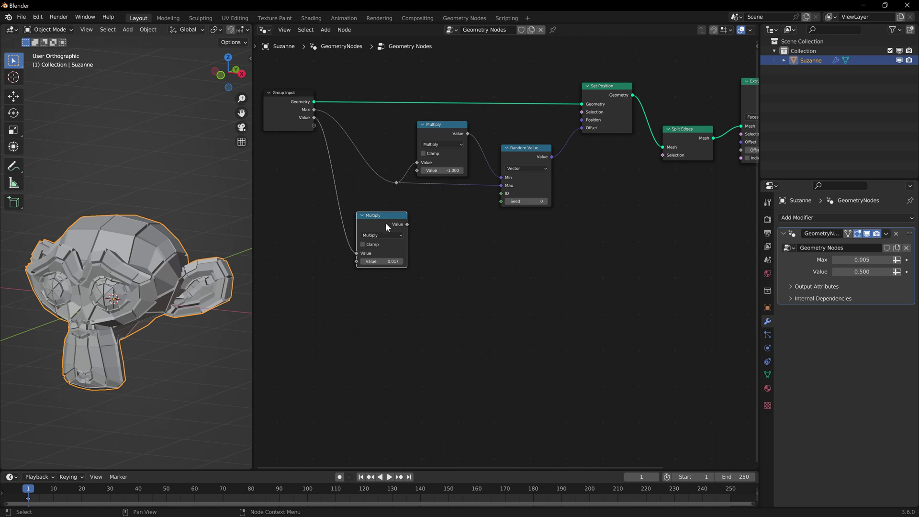
Step: Add an Edge Angle node beside the lower Multiply node and move that Multiply node down for spacing
left_click_drag(387, 225, 385, 227)
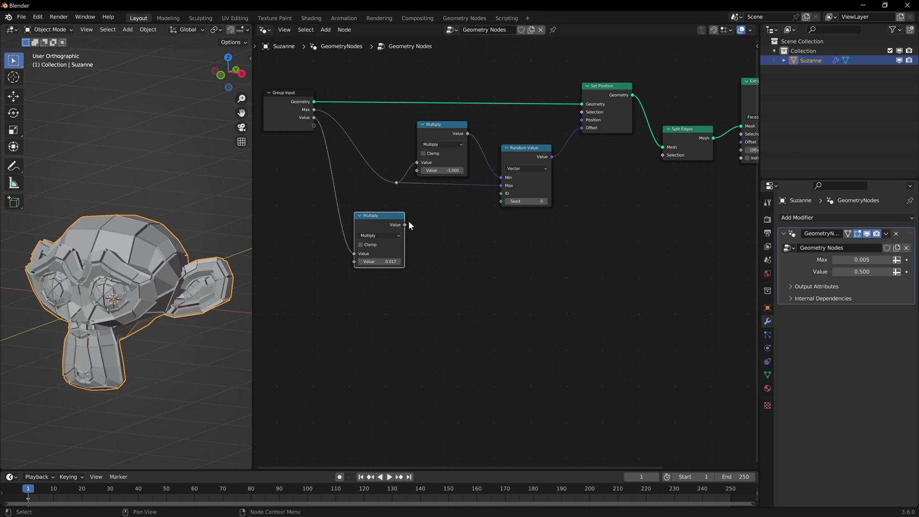
middle_click_drag(528, 258, 499, 251)
scroll(498, 251, "down", 2)
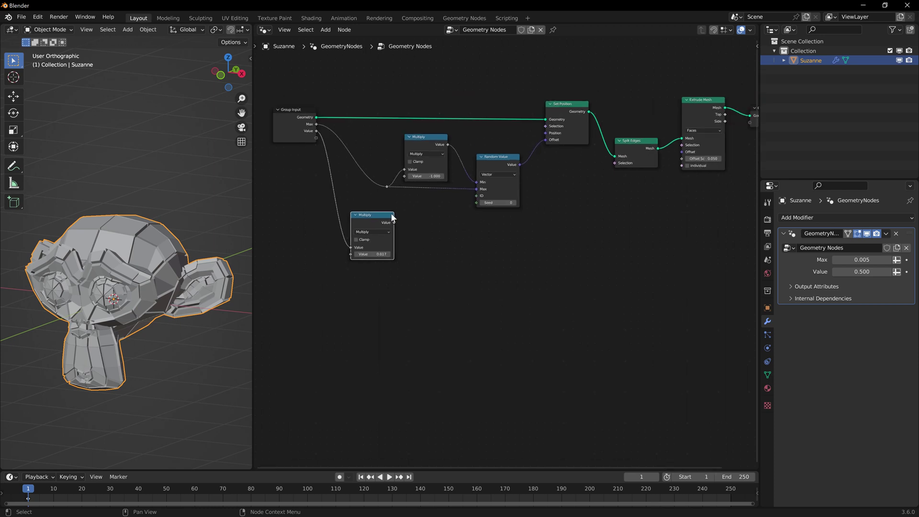
left_click_drag(391, 231, 379, 243)
key("Home")
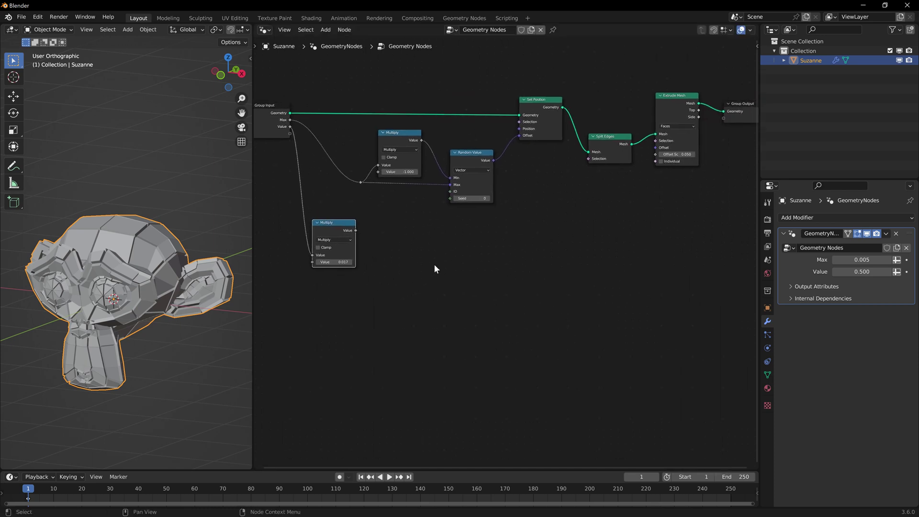
key("shift+a")
left_click(435, 264)
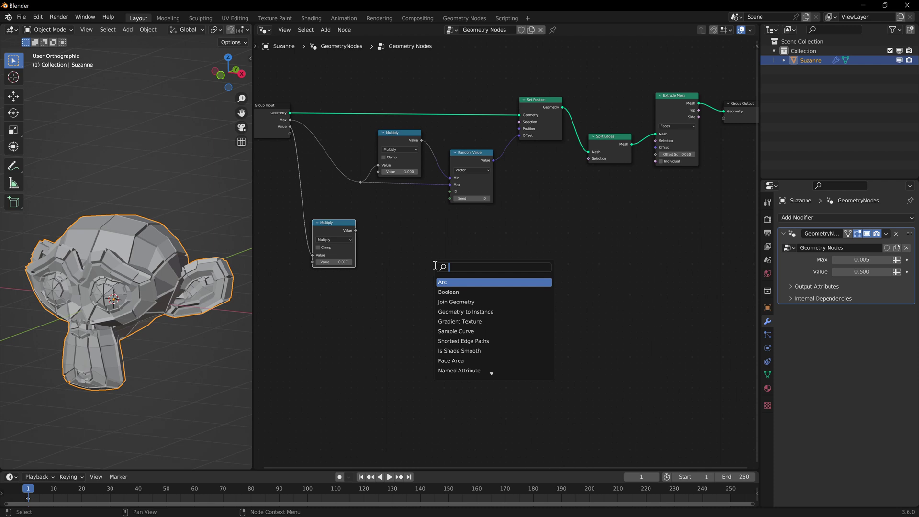
type("edge ang")
key("Return")
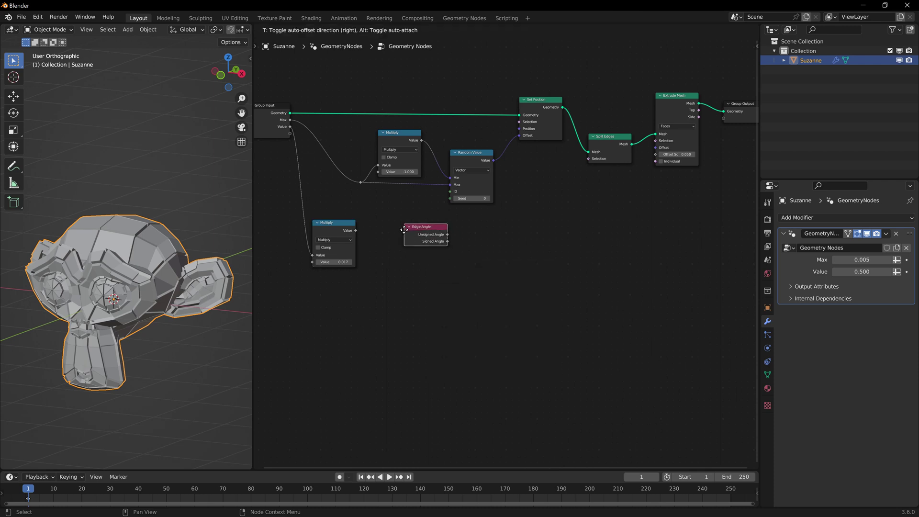
left_click(391, 223)
left_click_drag(346, 229, 343, 258)
Step: Add a Compare node beside the lower Multiply node, using Float and Greater Than
key("shift+a")
left_click(446, 257)
type("g")
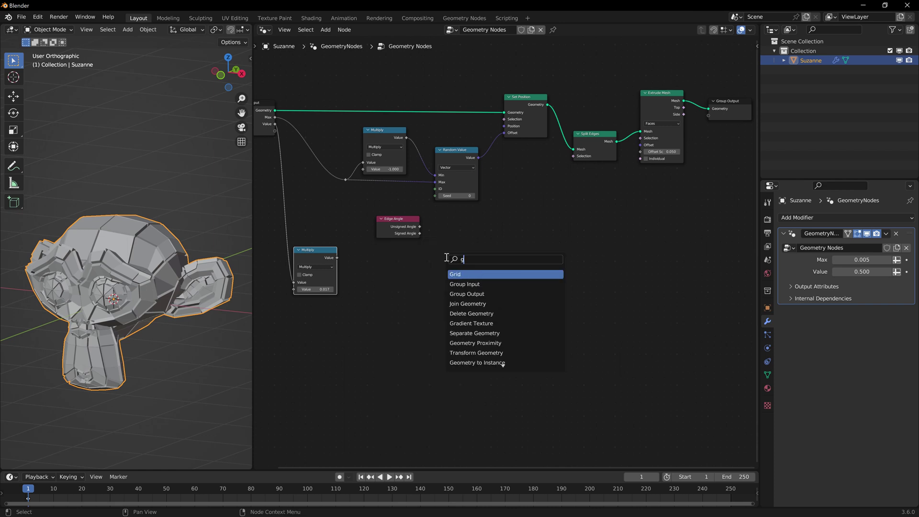
key("BackSpace")
type("comp")
key("Return")
left_click(451, 258)
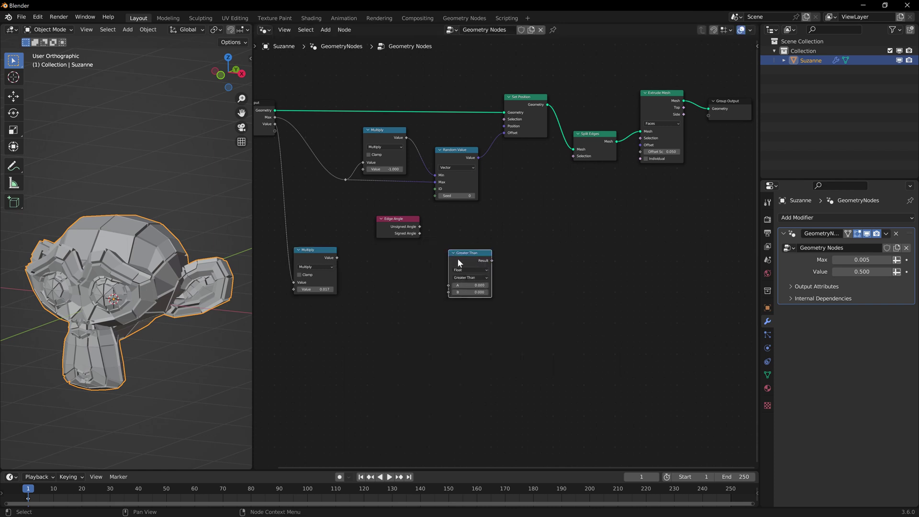
left_click(468, 269)
left_click(467, 276)
scroll(520, 274, "up", 2)
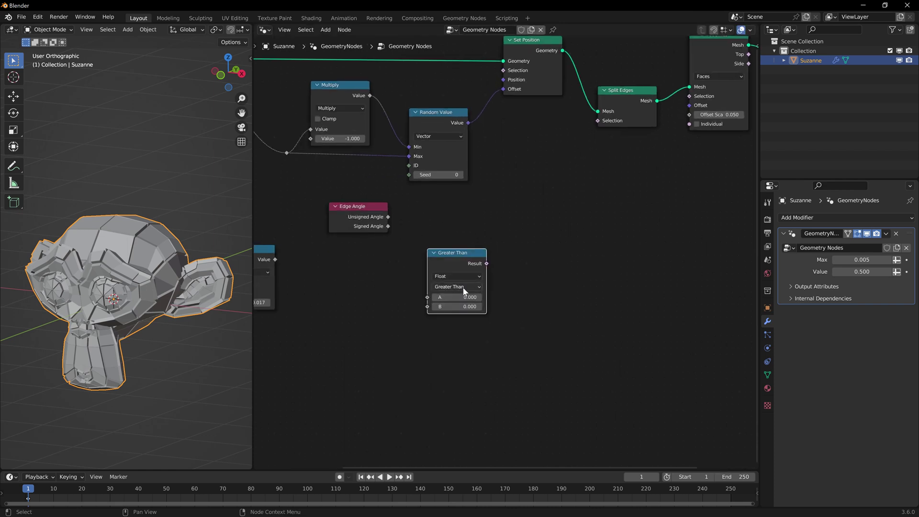
Step: Connect Edge Angle's Unsigned Angle to the Greater Than node's A and the lower Multiply node's value to B
middle_click_drag(378, 269, 433, 252)
left_click_drag(321, 239, 334, 243)
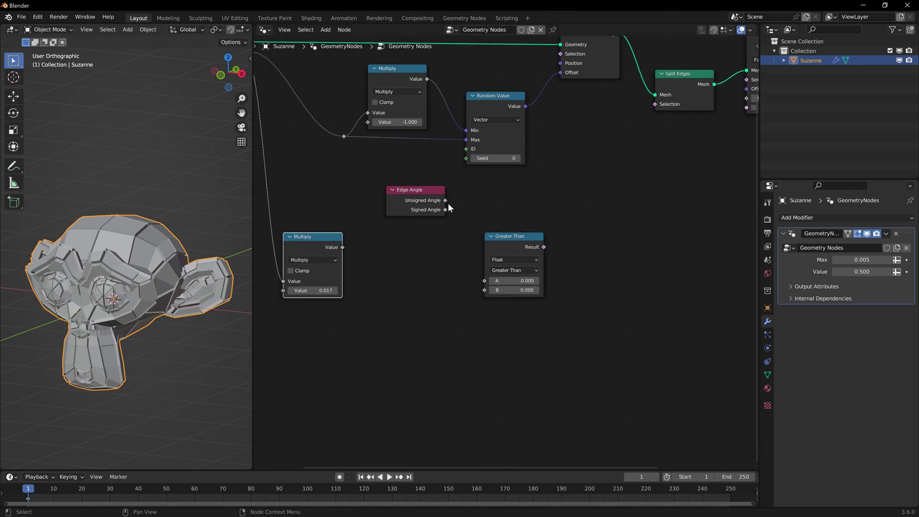
left_click_drag(434, 203, 481, 279)
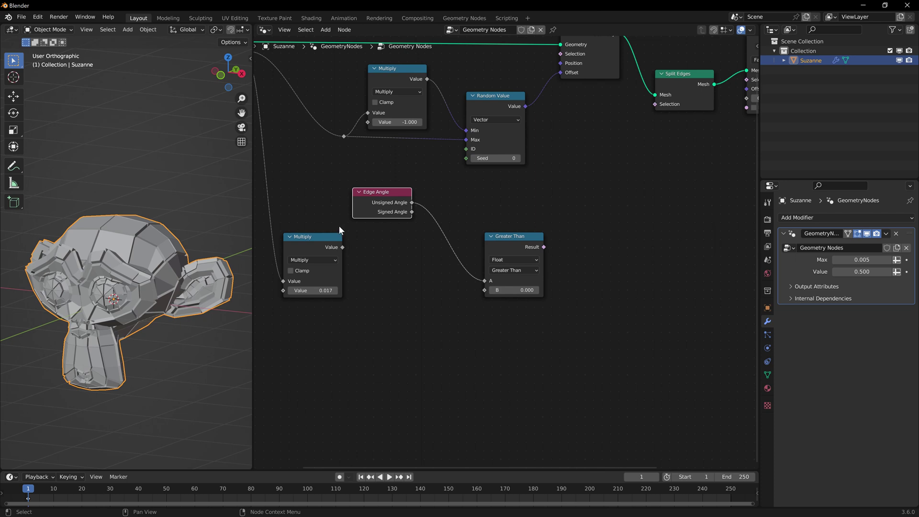
left_click_drag(342, 247, 484, 290)
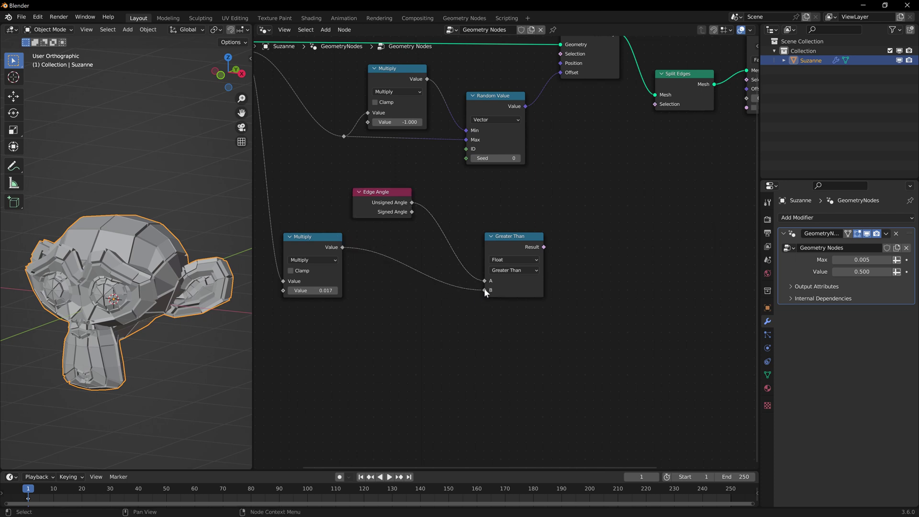
Step: Connect the Greater Than node's Result to the Selection of Split Edges
middle_click_drag(561, 245, 351, 303)
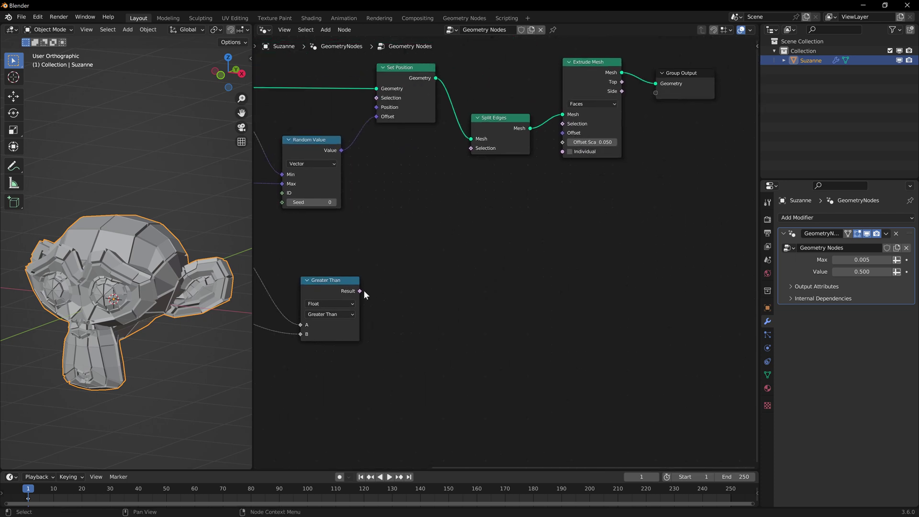
left_click_drag(361, 289, 473, 148)
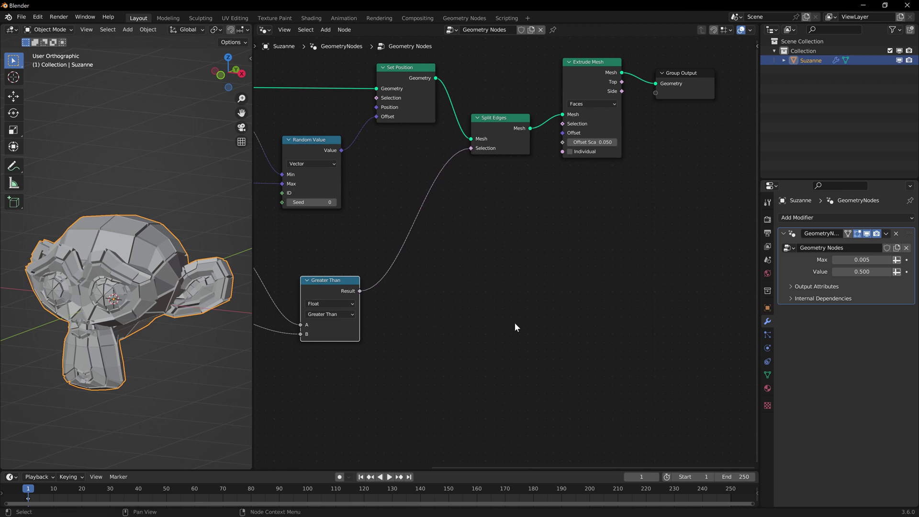
middle_click_drag(452, 281, 546, 275)
Step: Try a Value of 90 in the Geometry Nodes modifier and inspect the splits on the monkey
left_click(849, 272)
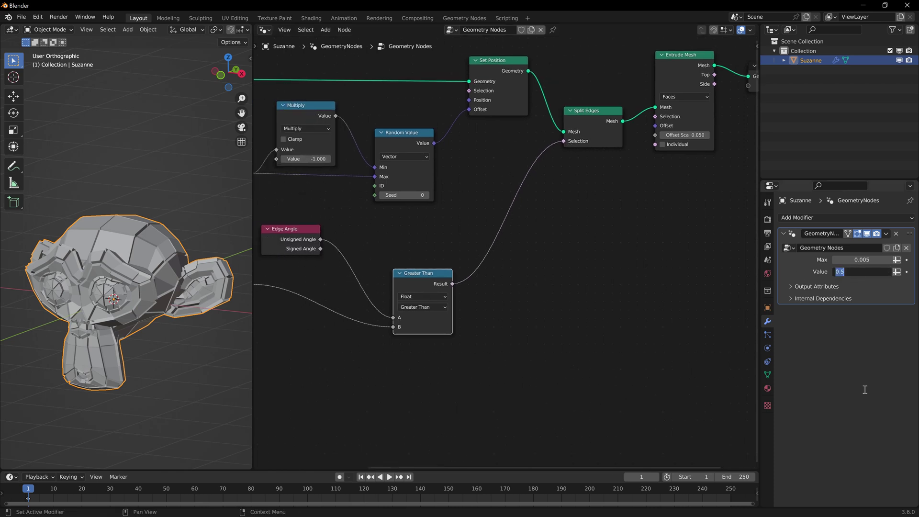
type("90")
key("Return")
middle_click_drag(103, 288, 110, 269)
scroll(110, 268, "up", 3)
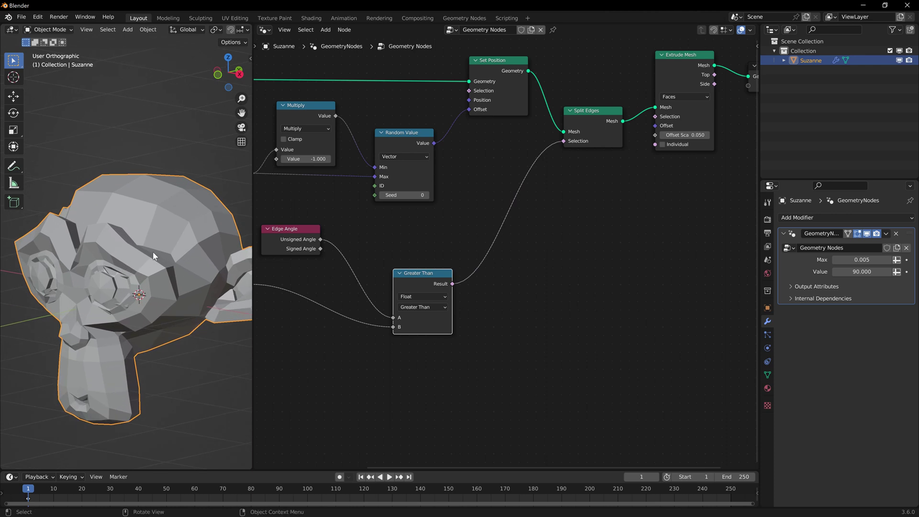
Step: Lower the modifier's Value to about 36.53 and inspect the split edges on the monkey
left_click_drag(861, 272, 806, 271)
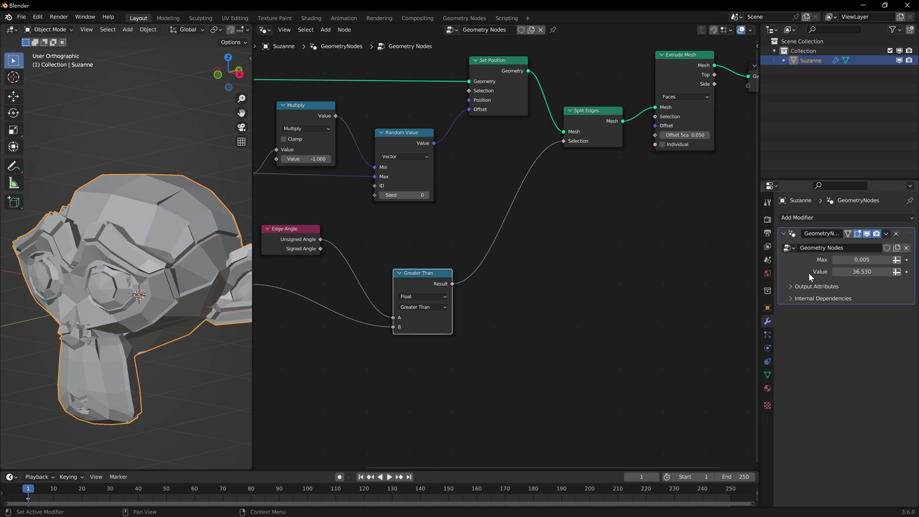
middle_click_drag(215, 266, 175, 255)
scroll(617, 222, "down", 1)
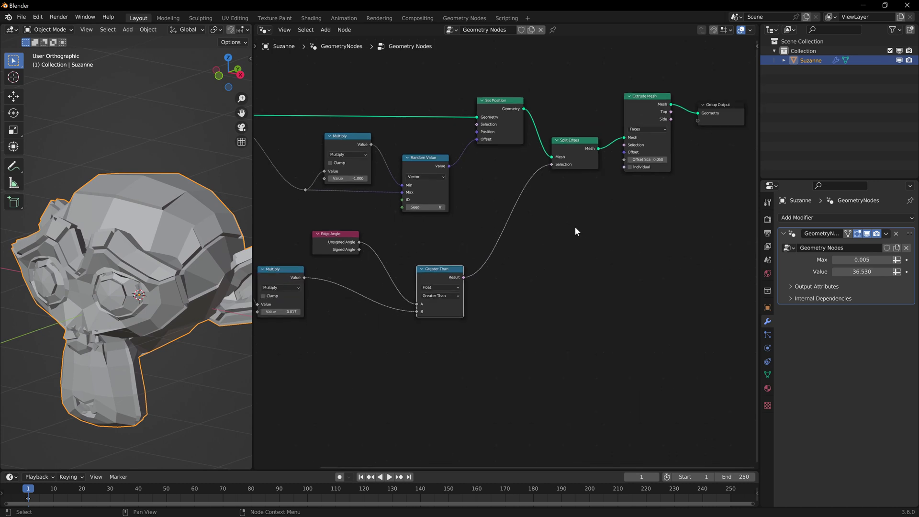
Step: Insert a Boolean Math node set to And into the link between Greater Than and Split Edges
scroll(529, 263, "up", 1)
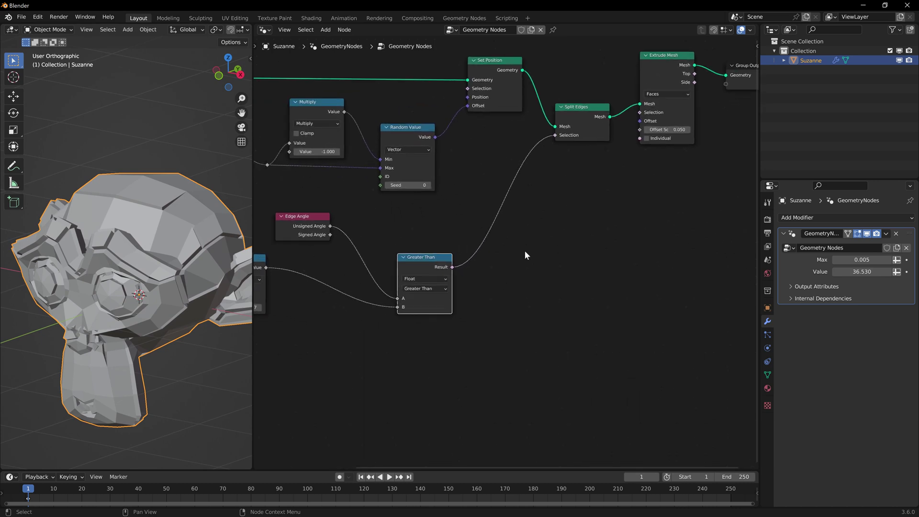
key("shift+a")
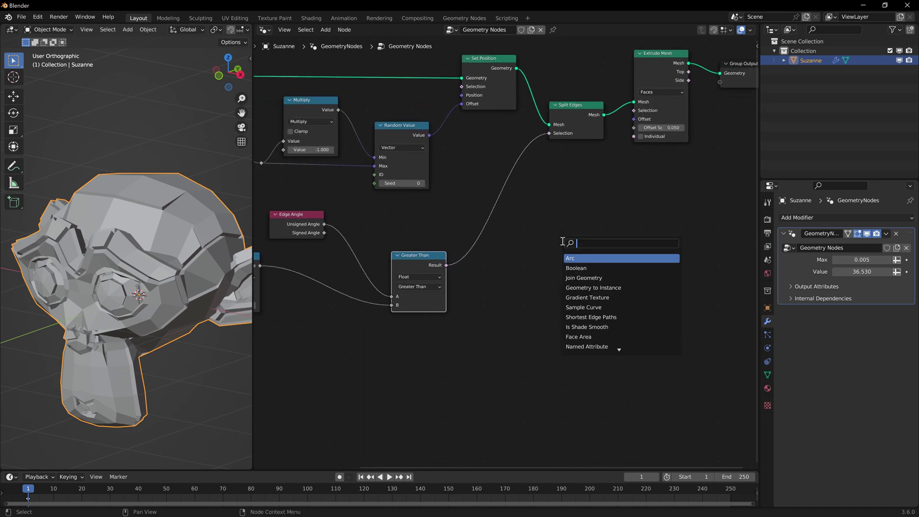
type("bool and")
key("Return")
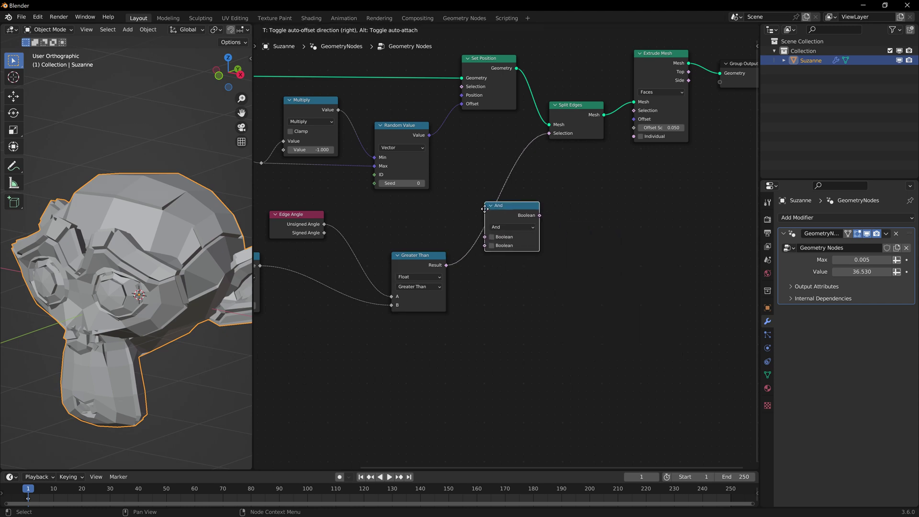
left_click(503, 236)
scroll(526, 276, "up", 3)
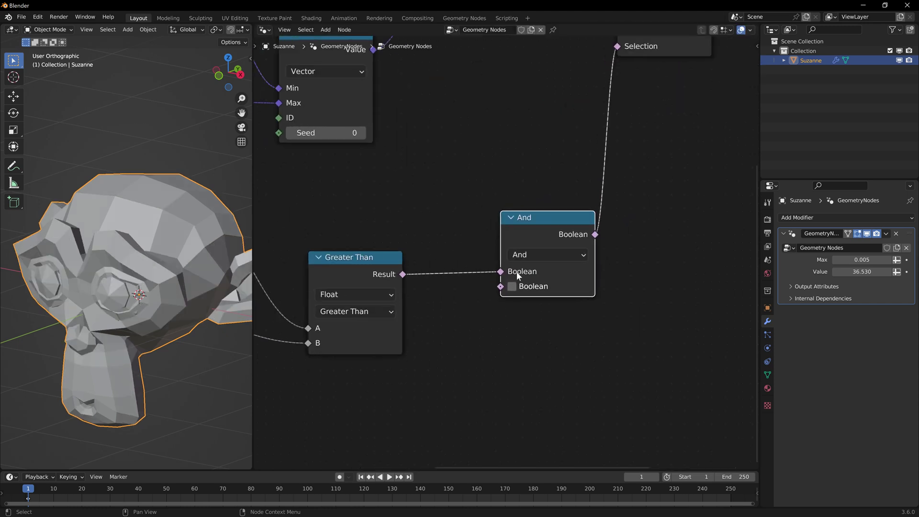
middle_click_drag(492, 328, 482, 304)
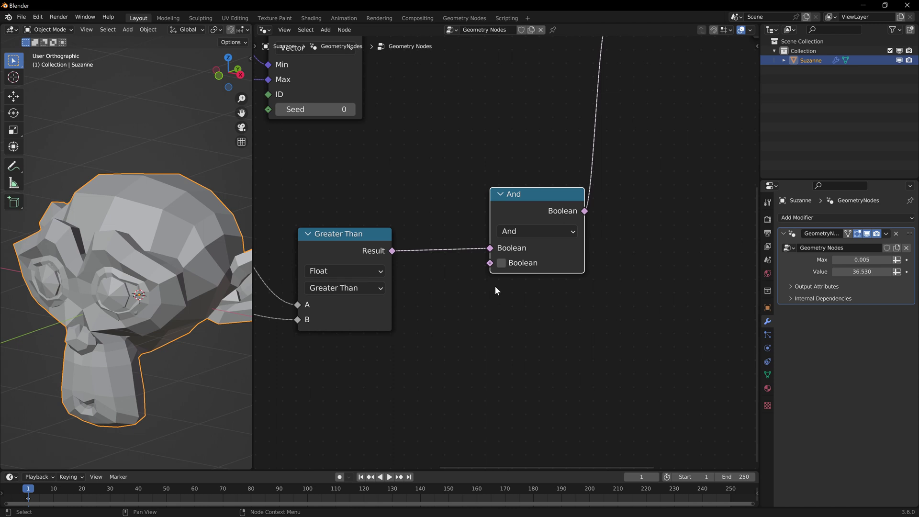
Step: Add an Index node in the free space below the lower Multiply node
scroll(495, 285, "down", 3)
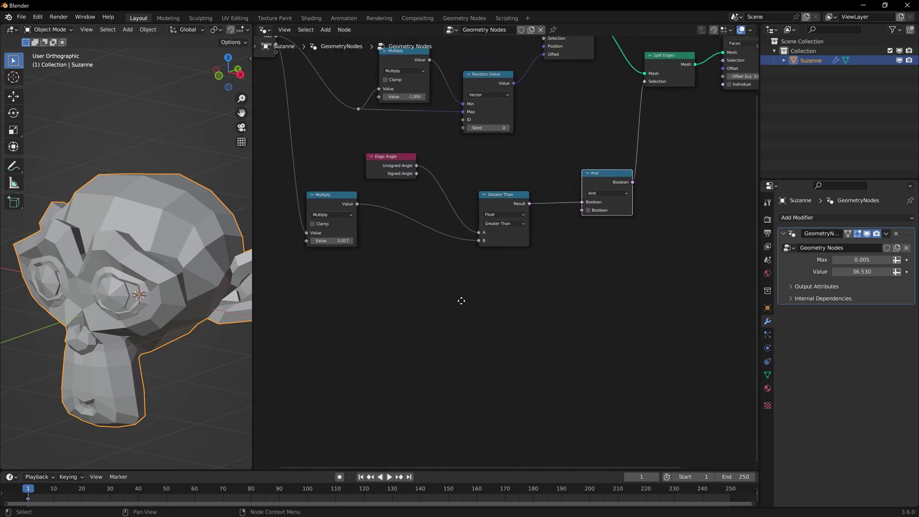
middle_click_drag(373, 270, 468, 228)
key("shift+a")
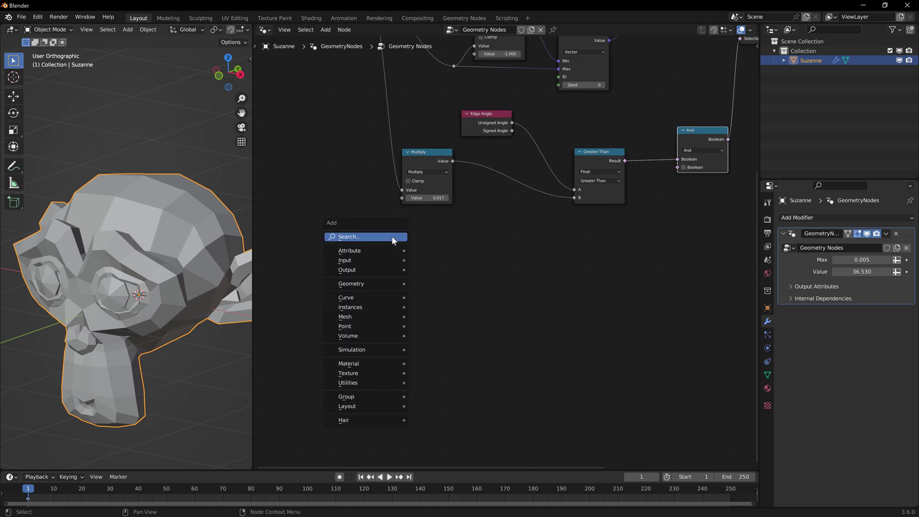
left_click(392, 237)
type("index")
key("Return")
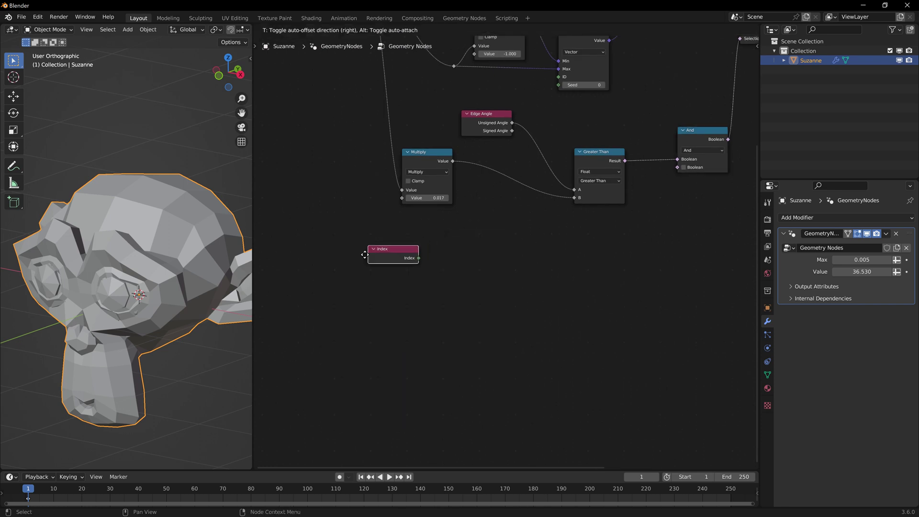
left_click(346, 278)
Step: Add a Random Value node beside the Index node and set its data type to Integer
key("shift+a")
left_click(455, 258)
type("rad")
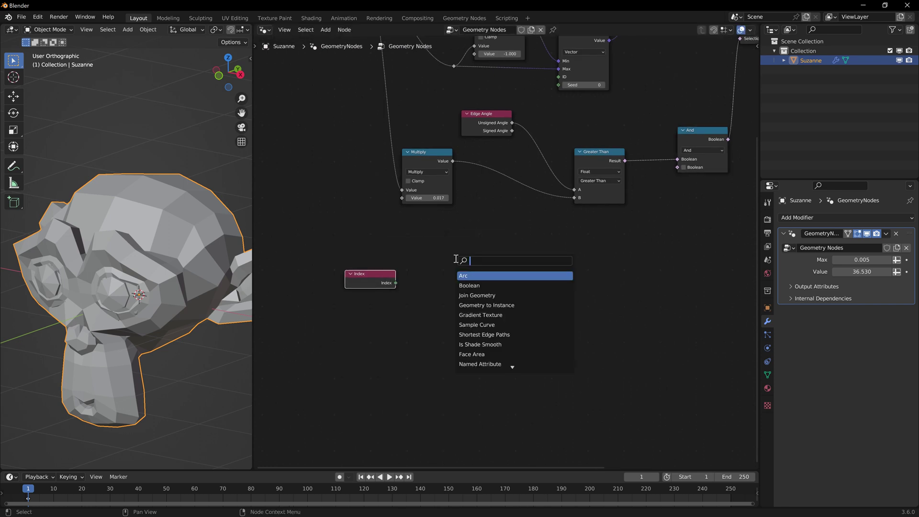
key("BackSpace")
type("ndom")
key("Return")
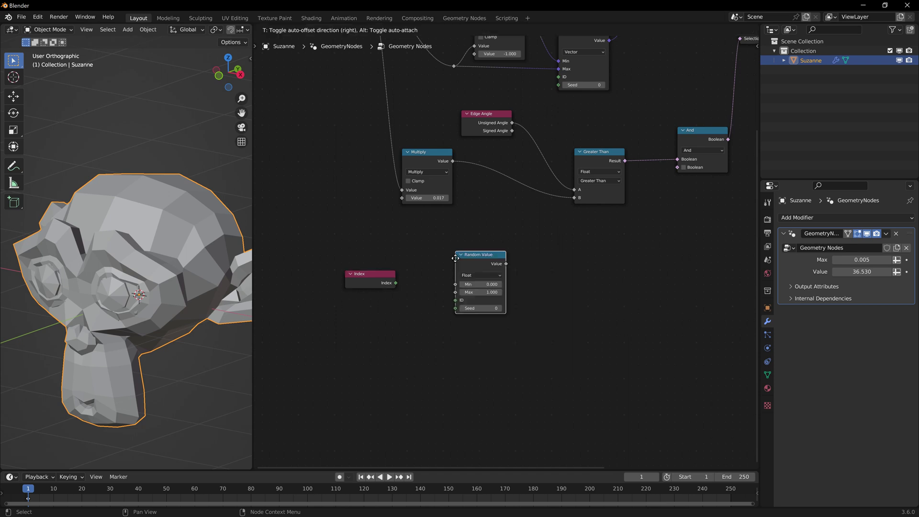
left_click(439, 248)
left_click(452, 264)
left_click(456, 274)
scroll(527, 284, "up", 2)
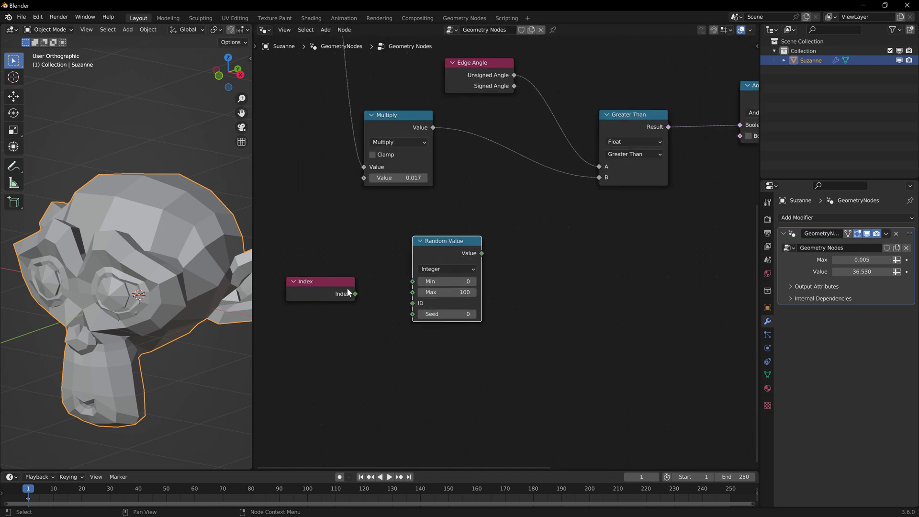
Step: Connect Index to the ID of the Integer Random Value node and tidy the spacing of both nodes
left_click_drag(355, 294, 413, 303)
left_click_drag(454, 250, 436, 248)
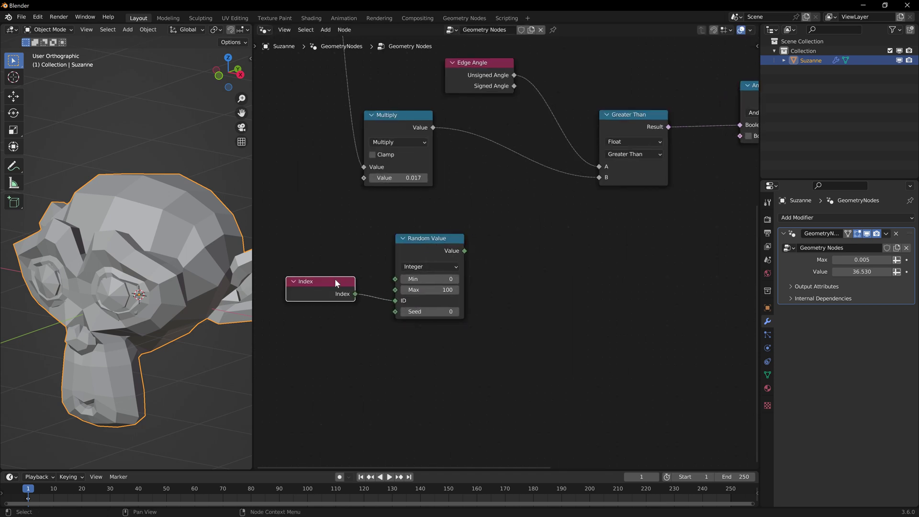
left_click_drag(334, 278, 334, 284)
Step: Set the Integer Random Value node's Max to 10 and shift the node closer to Index
scroll(397, 287, "up", 2)
left_click(416, 300)
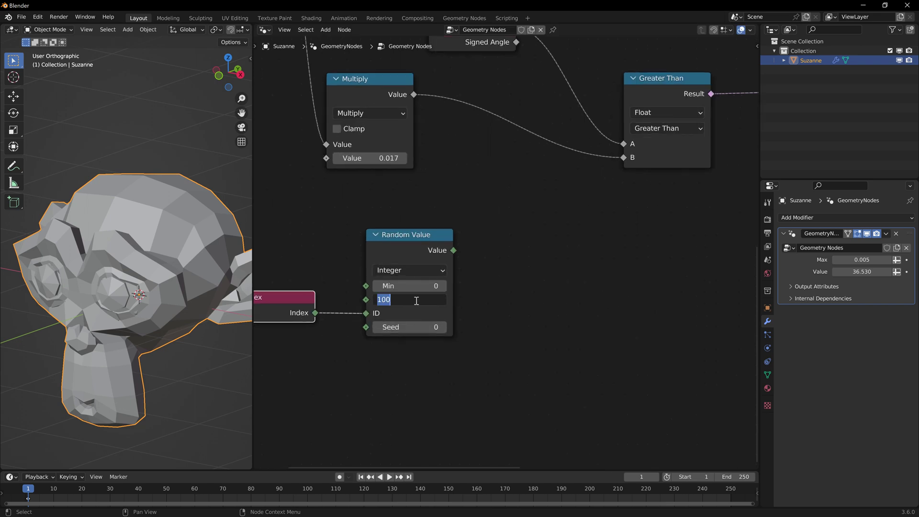
type("10")
key("Return")
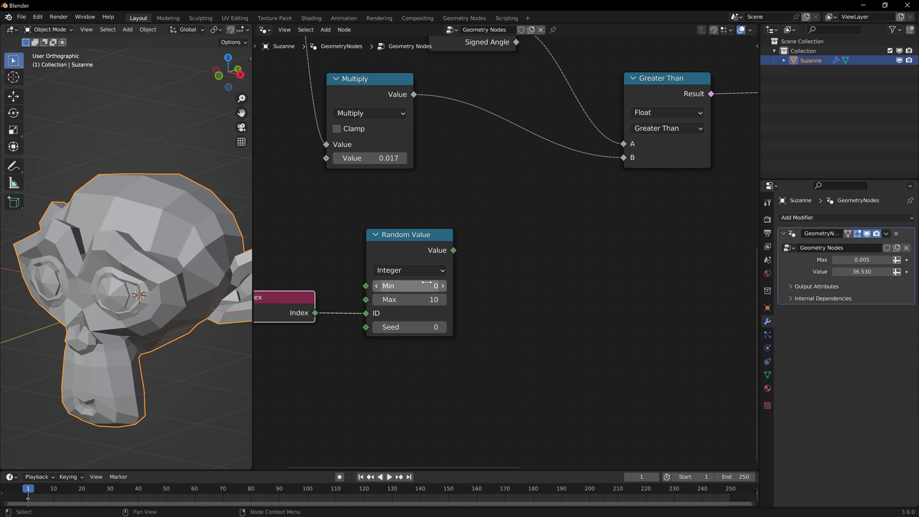
middle_click_drag(510, 285, 471, 293)
left_click_drag(393, 273, 382, 273)
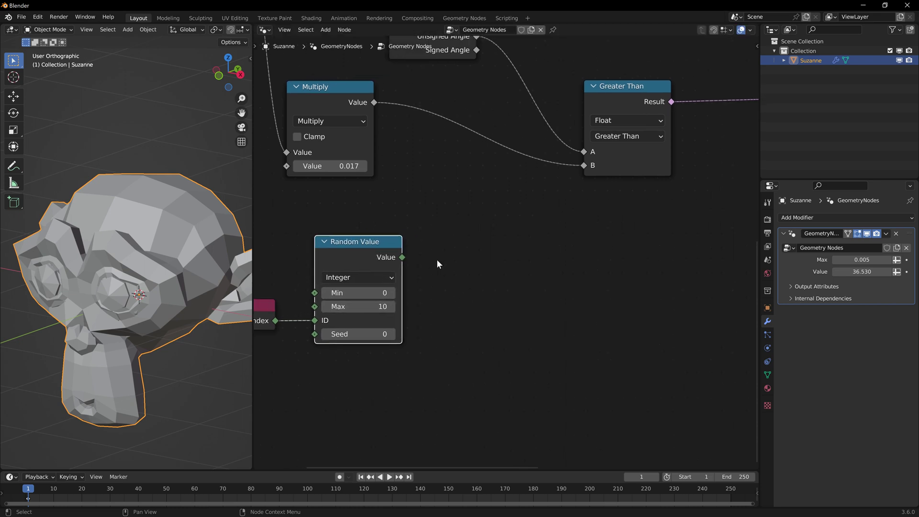
Step: Duplicate the Greater Than node, place the copy below the original, and set its operation to Less Than or Equal
scroll(437, 260, "down", 2)
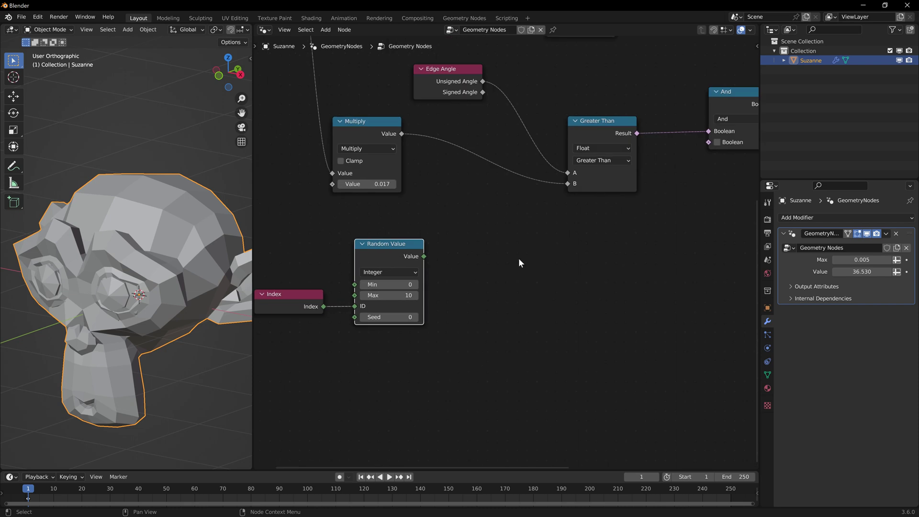
middle_click_drag(531, 260, 455, 260)
left_click(515, 146)
key("shift+d")
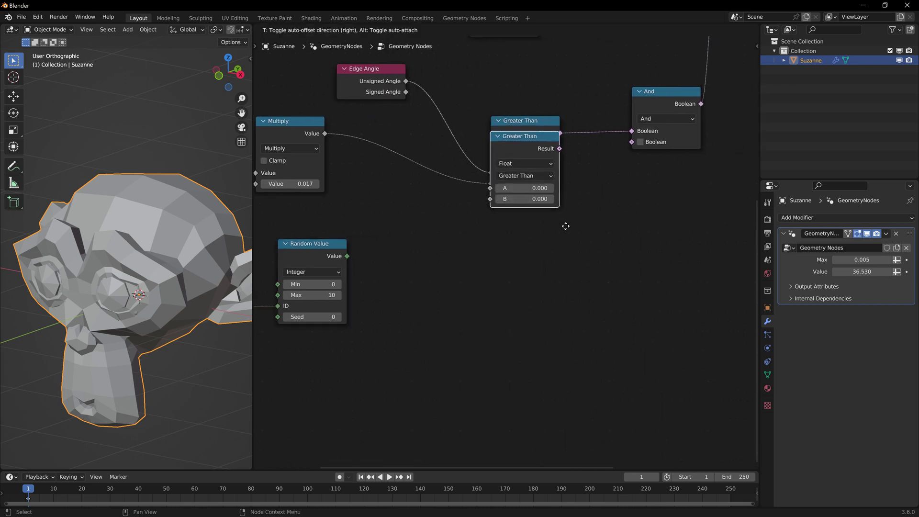
left_click(519, 267)
left_click(534, 282)
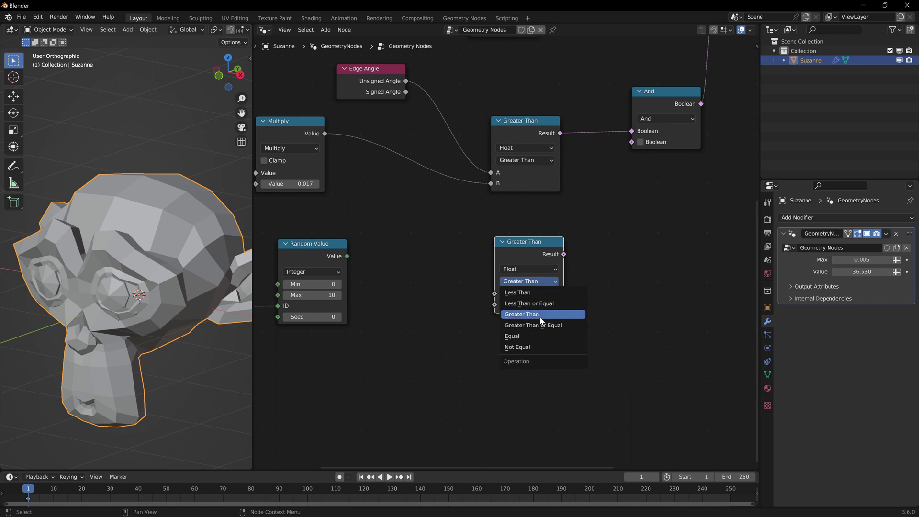
left_click(570, 303)
Step: Connect the Integer Random Value output to input A of the Less Than or Equal node and realign the Random Value node
left_click_drag(328, 255, 333, 258)
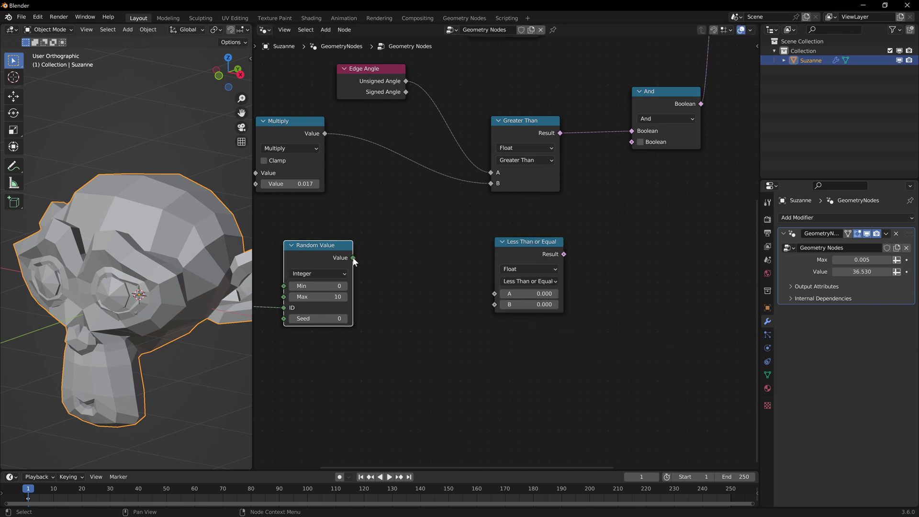
left_click_drag(475, 280, 494, 293)
left_click_drag(321, 246, 321, 249)
Step: Expose the Less Than or Equal node's B as a new group input and connect its Result to the second Boolean of And
scroll(367, 262, "down", 6)
middle_click_drag(338, 236, 437, 268)
scroll(436, 269, "down", 1)
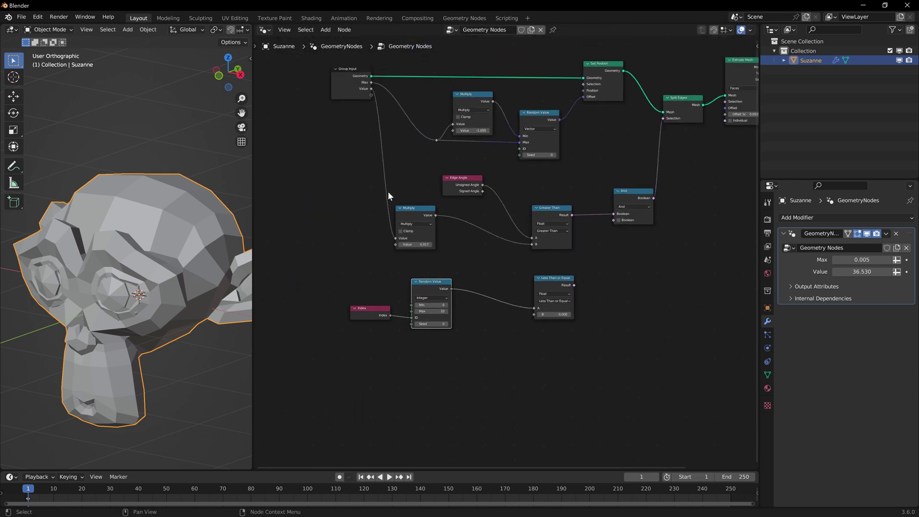
left_click_drag(343, 90, 536, 230)
scroll(512, 308, "up", 3)
scroll(553, 329, "up", 2)
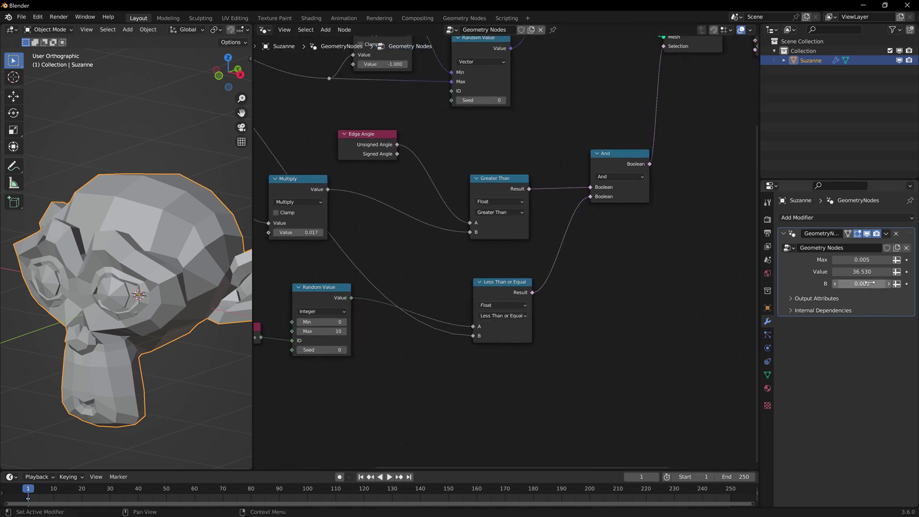
Step: Show the group's input list and rename the Max input to "Random Geo"
scroll(617, 279, "down", 1)
key("n")
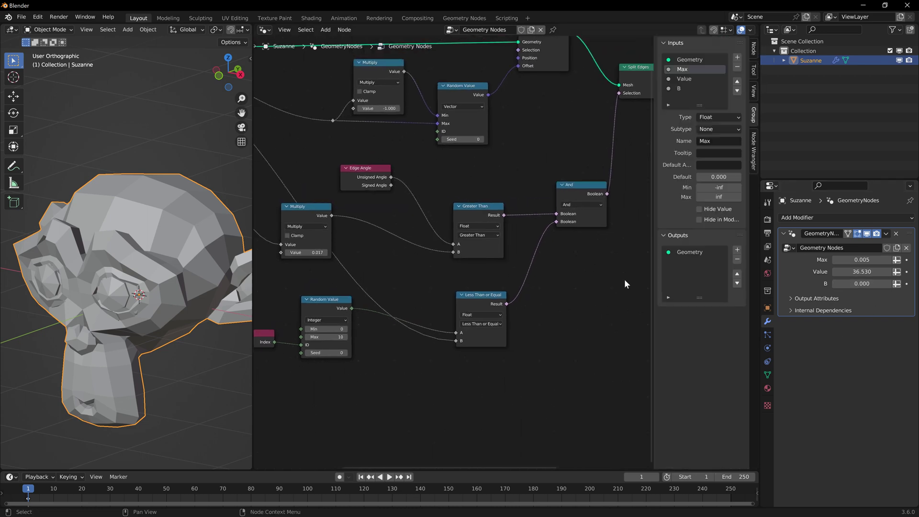
left_click(684, 69)
double_click(684, 67)
type("Random Geo")
key("Return")
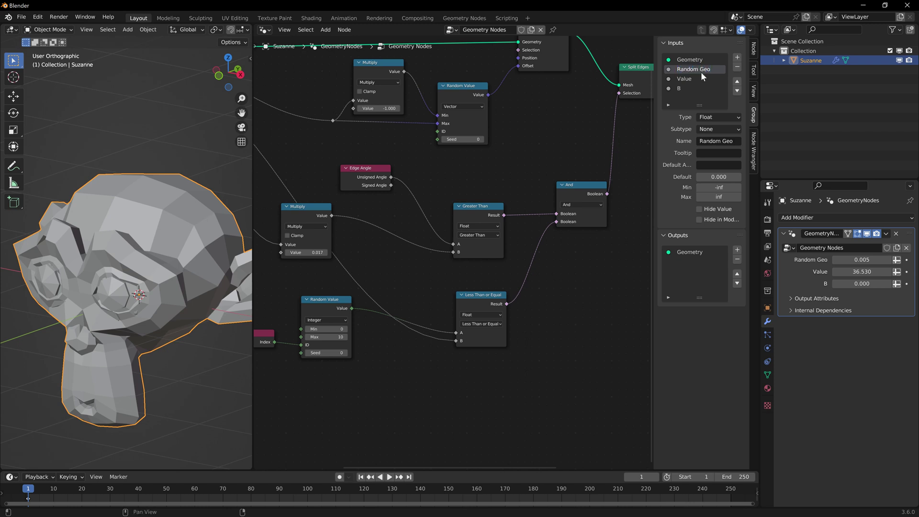
Step: Rename the Value group input to "Angle Threshold"
left_click(684, 79)
scroll(396, 238, "down", 2)
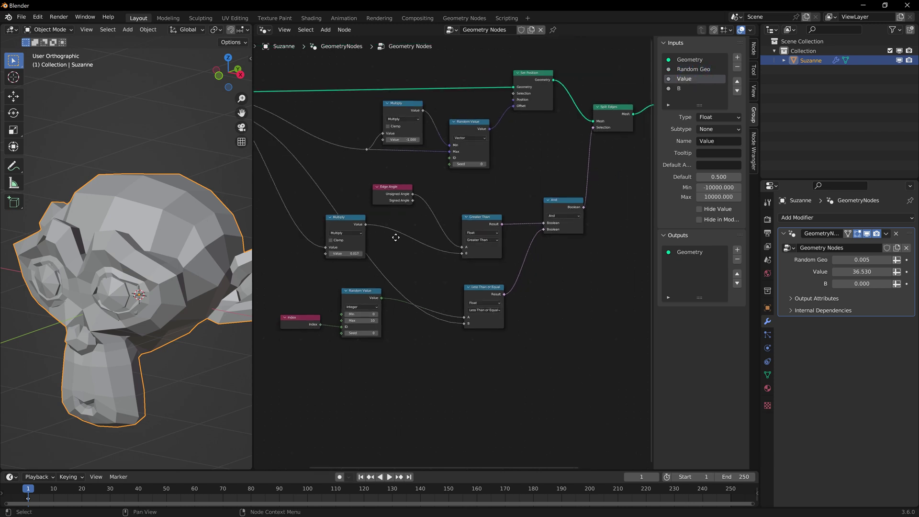
middle_click_drag(395, 237, 429, 271)
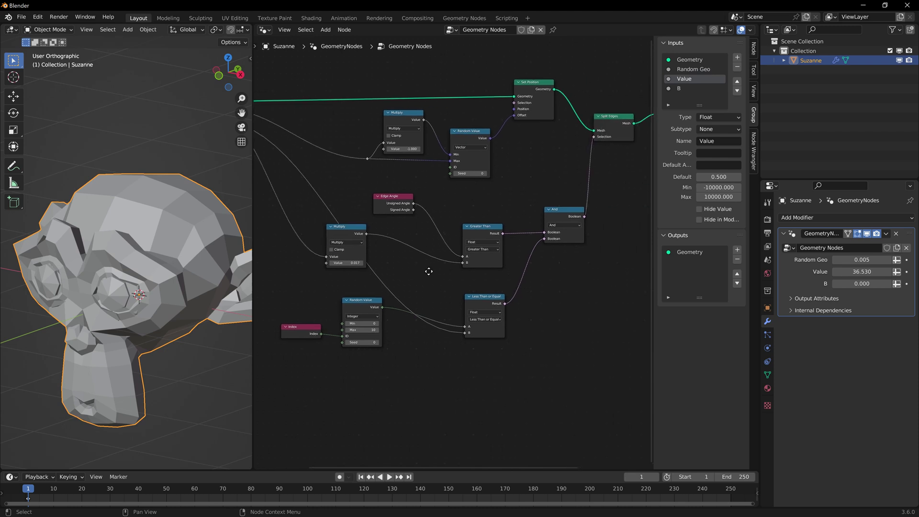
double_click(686, 78)
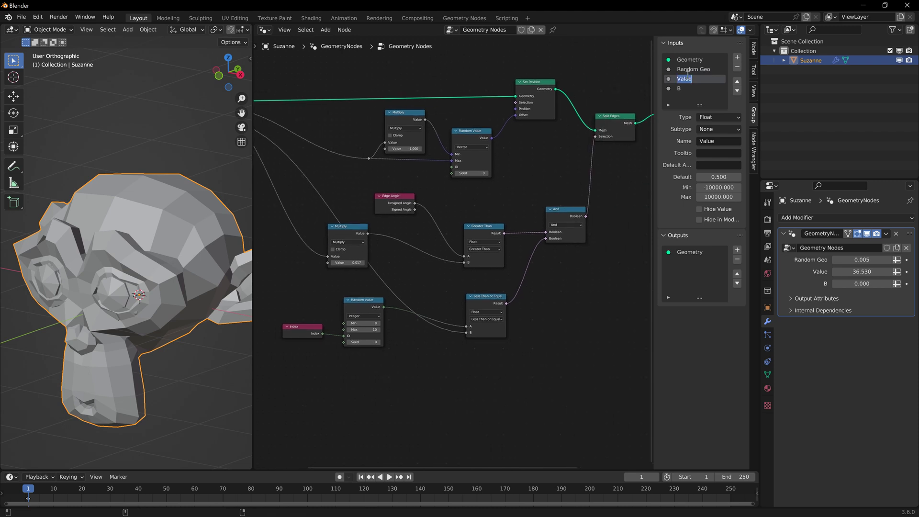
type("Angle Threshold")
key("Return")
Step: Change the B group input's type to Integer and rename it "10%-Step Split"
left_click(688, 87)
middle_click_drag(488, 302, 505, 298)
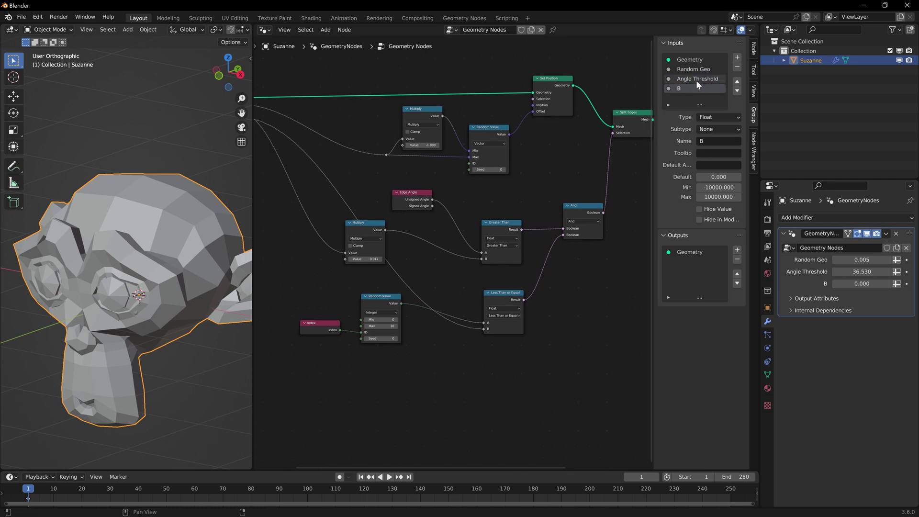
left_click(719, 119)
left_click(727, 170)
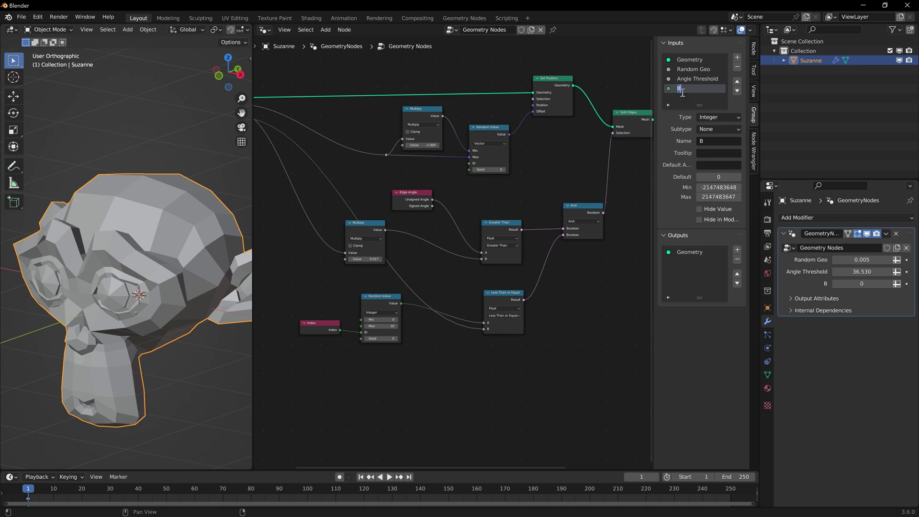
double_click(688, 91)
type("10%-Step Split")
key("Return")
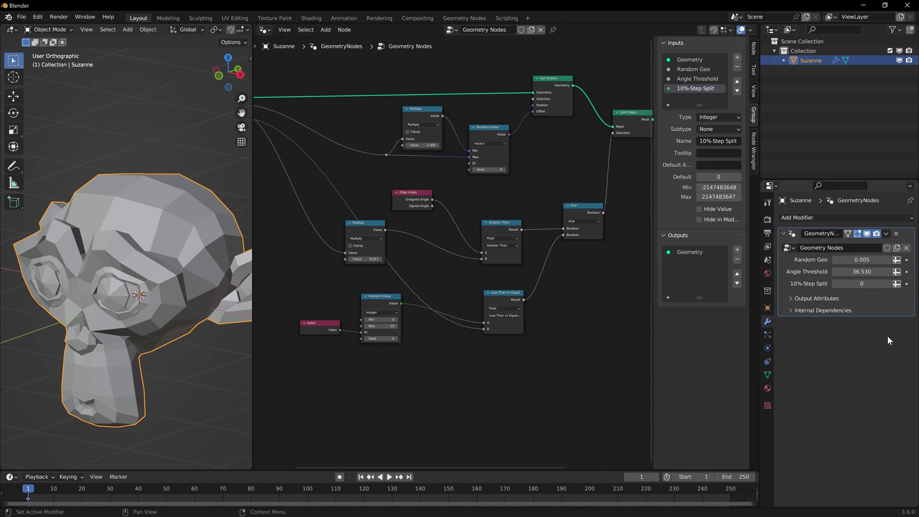
Step: Raise the modifier's 10%-Step Split to 5 and inspect the split edges on the monkey
left_click(889, 283)
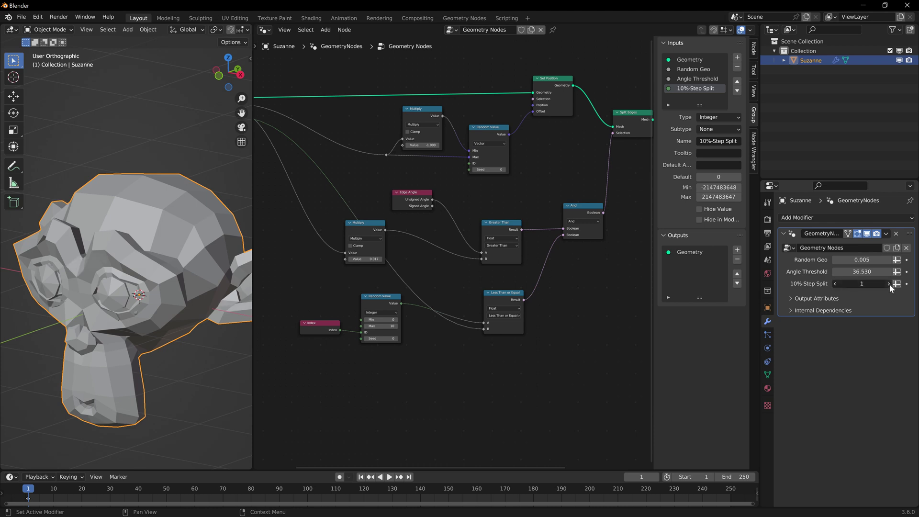
left_click(888, 284)
left_click(889, 284)
left_click(888, 284)
left_click(888, 284)
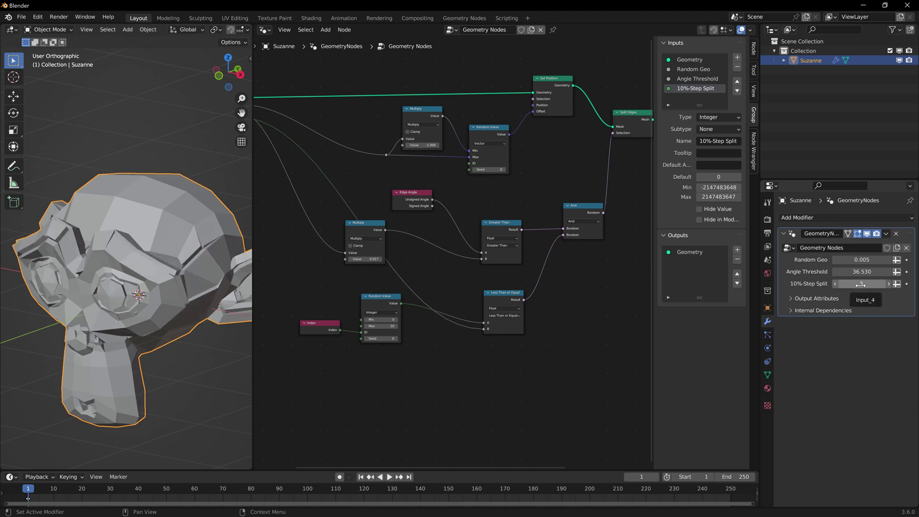
mouse_move(128, 246)
middle_mouse_down()
mouse_move(85, 262)
mouse_move(126, 258)
middle_mouse_up()
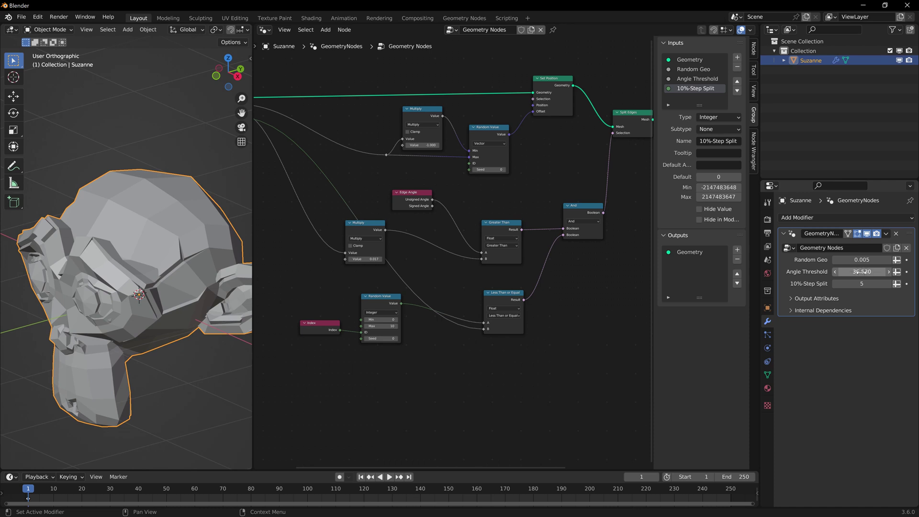
Step: Try a lower Angle Threshold in the modifier and set it to 40
left_click_drag(862, 271, 835, 271)
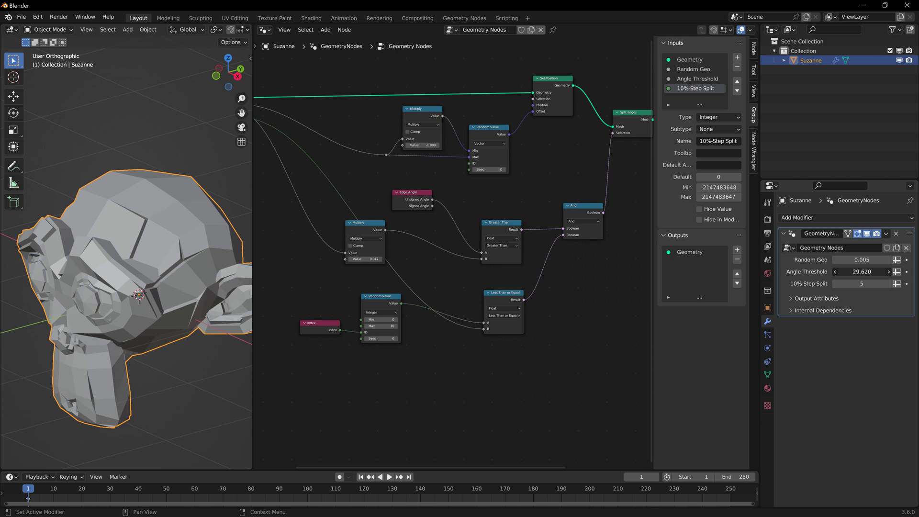
left_click(880, 277)
type("40")
key("Return")
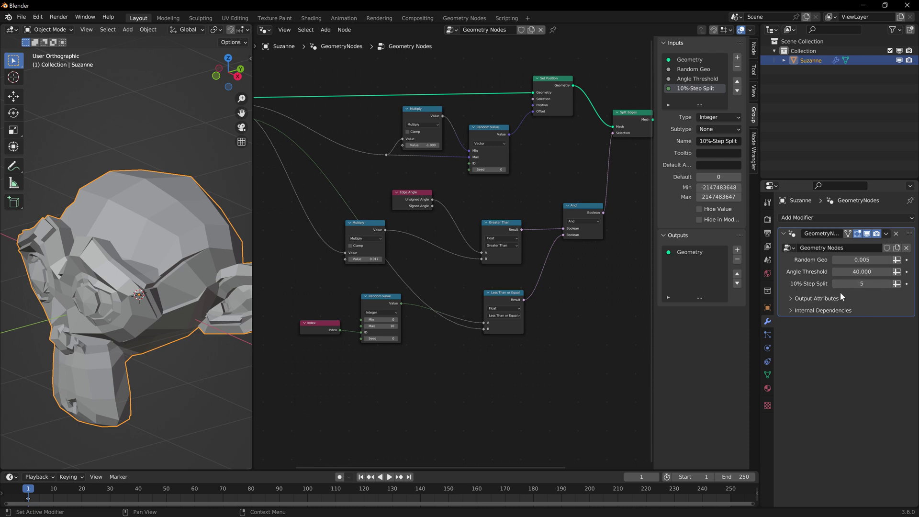
Step: Test the 10%-Step Split up to 10, leave it at 7, and inspect the monkey's split edges
scroll(484, 254, "up", 4)
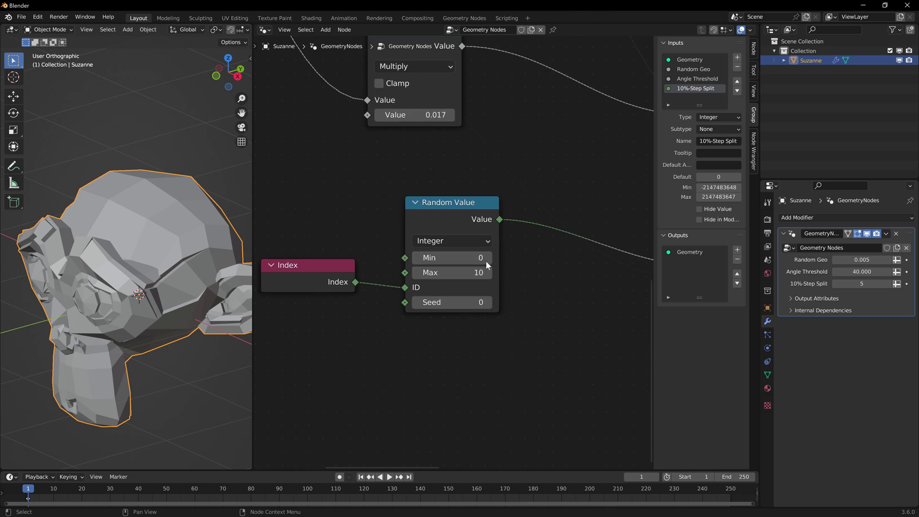
scroll(539, 270, "down", 3)
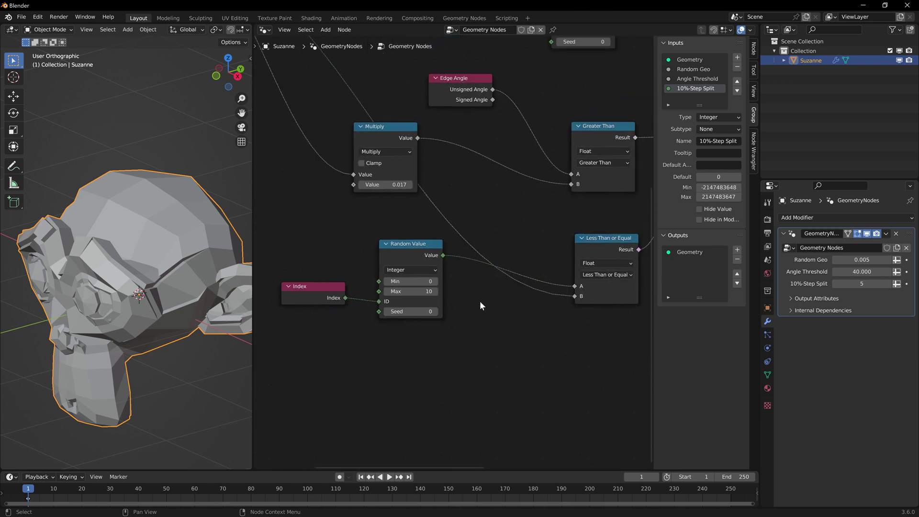
left_click(889, 283)
left_click(888, 283)
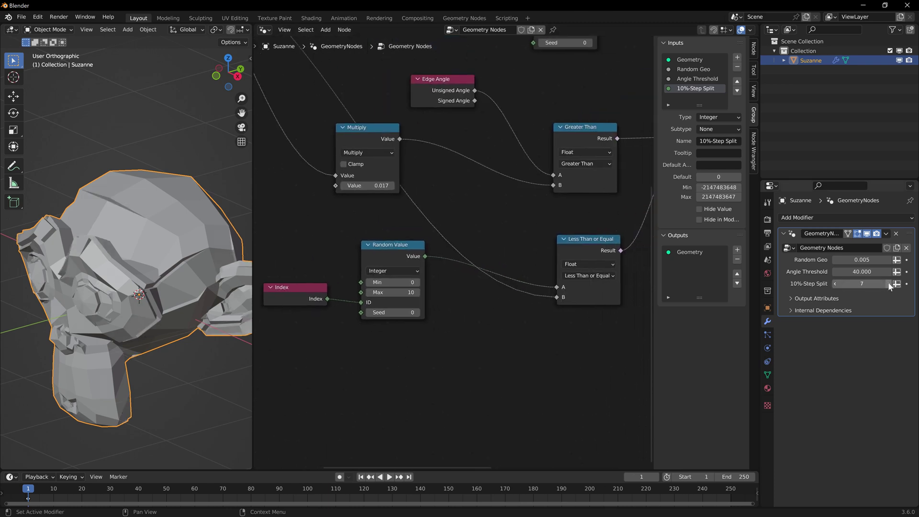
left_click(889, 283)
left_click(888, 284)
left_click(888, 284)
left_click(834, 283)
left_click(834, 284)
left_click(834, 284)
middle_click_drag(86, 270, 143, 268)
Step: Expose the Integer Random Value node's Seed as a new group input and shift the Group Input node away from the other nodes
scroll(470, 324, "down", 4)
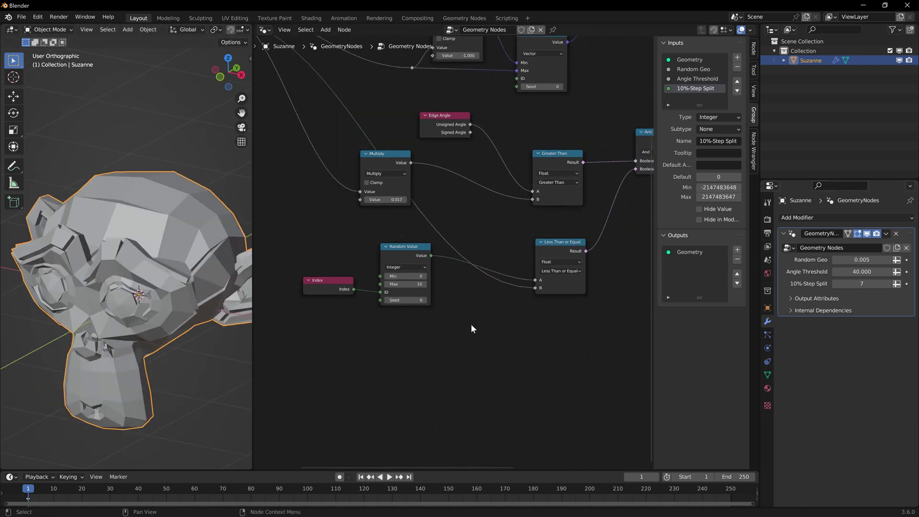
middle_click_drag(302, 43, 324, 103)
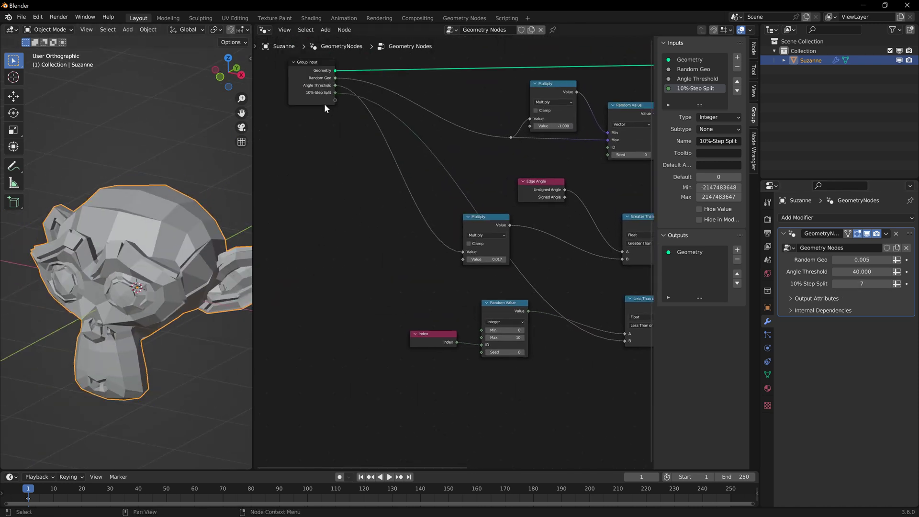
left_click_drag(302, 97, 482, 352)
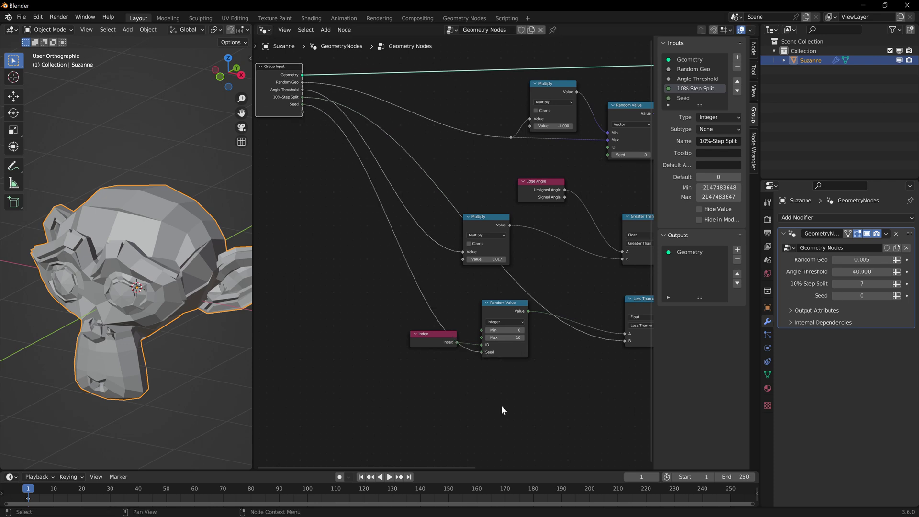
Step: Try different random edge selections by raising the modifier's Seed to 9
left_click(889, 296)
left_click(889, 296)
left_click(889, 296)
left_click(888, 296)
left_click(889, 297)
left_click(888, 296)
left_click(889, 296)
left_click(889, 296)
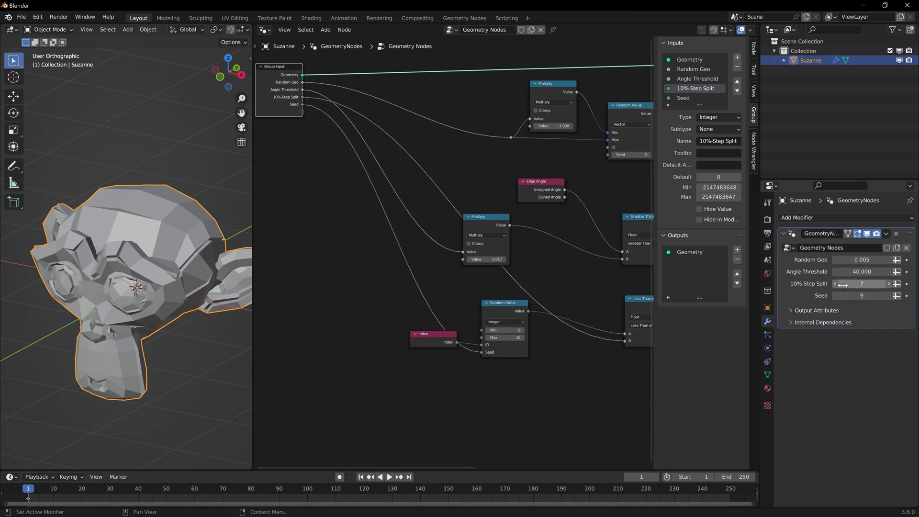
Step: Lower the modifier's 10%-Step Split to 3
left_click(834, 283)
left_click(834, 284)
left_click(834, 283)
left_click(834, 283)
left_click(834, 283)
left_click(887, 285)
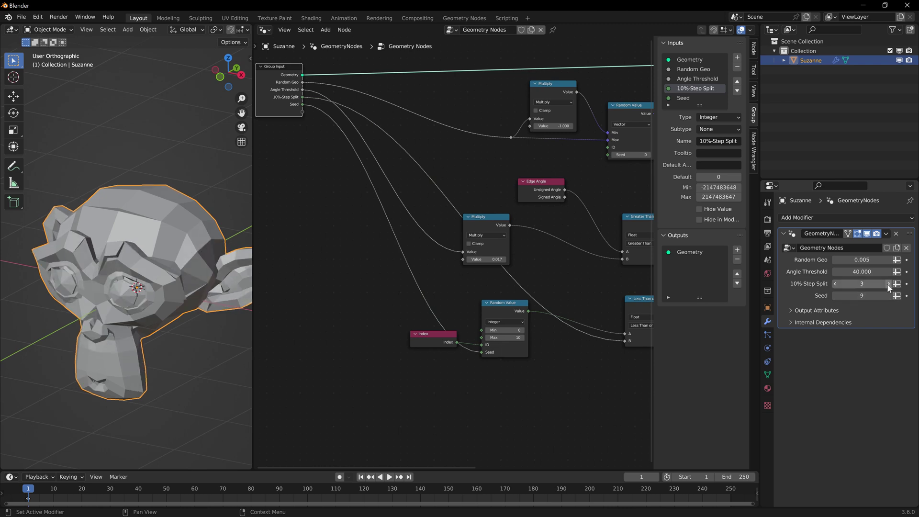
Step: Raise the modifier's Seed to 16 while inspecting the monkey's split edges up close
scroll(148, 291, "up", 4)
scroll(153, 301, "down", 1)
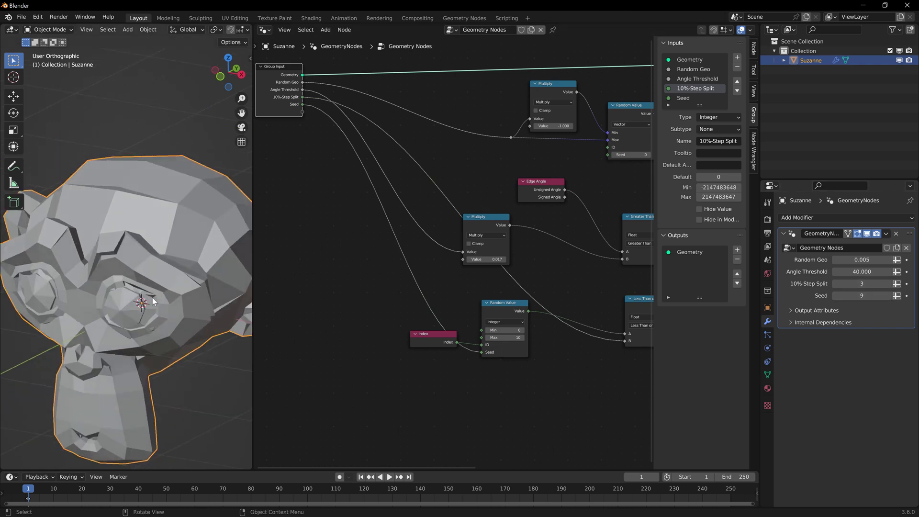
left_click(888, 295)
left_click(888, 296)
left_click(888, 296)
left_click(888, 296)
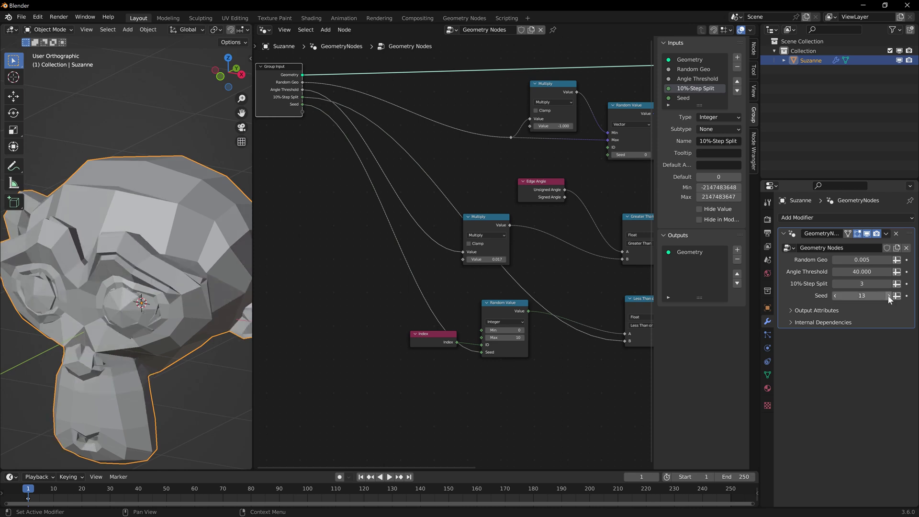
left_click(888, 296)
left_click(888, 296)
left_click(888, 296)
mouse_move(182, 270)
middle_mouse_down()
mouse_move(99, 275)
mouse_move(169, 261)
middle_mouse_up()
scroll(137, 271, "up", 1)
scroll(169, 261, "down", 1)
Step: Test different Angle Threshold values in the modifier and set it to 20
mouse_move(862, 271)
left_mouse_down()
mouse_move(804, 272)
mouse_move(868, 268)
left_mouse_up()
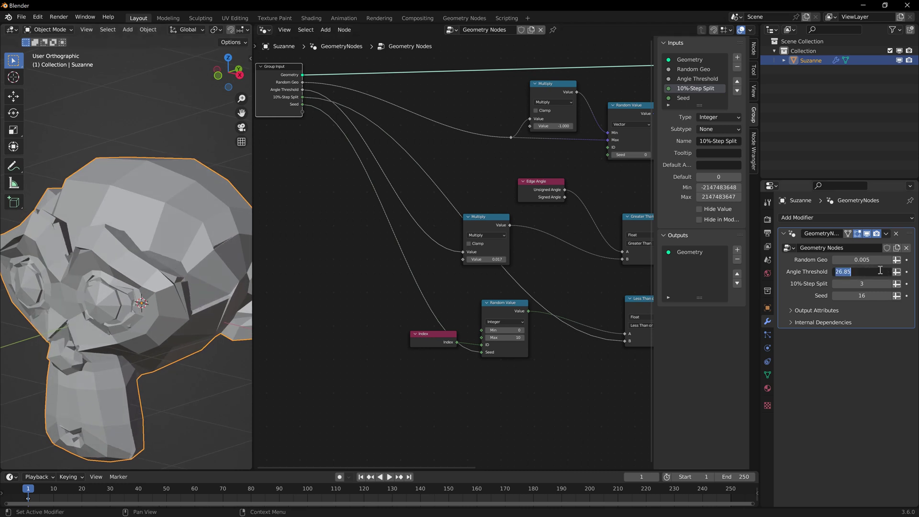
type("20")
key("Return")
left_click_drag(879, 271, 837, 271)
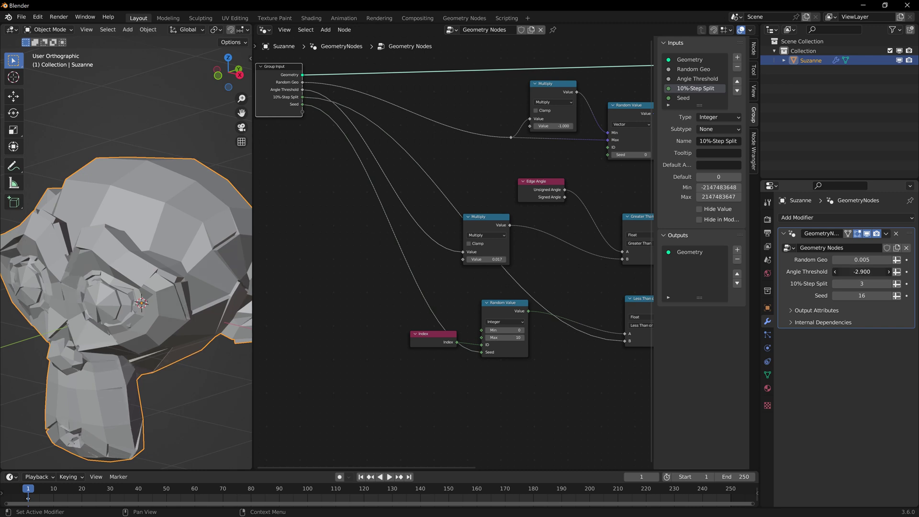
left_click(866, 269)
type("20")
key("Return")
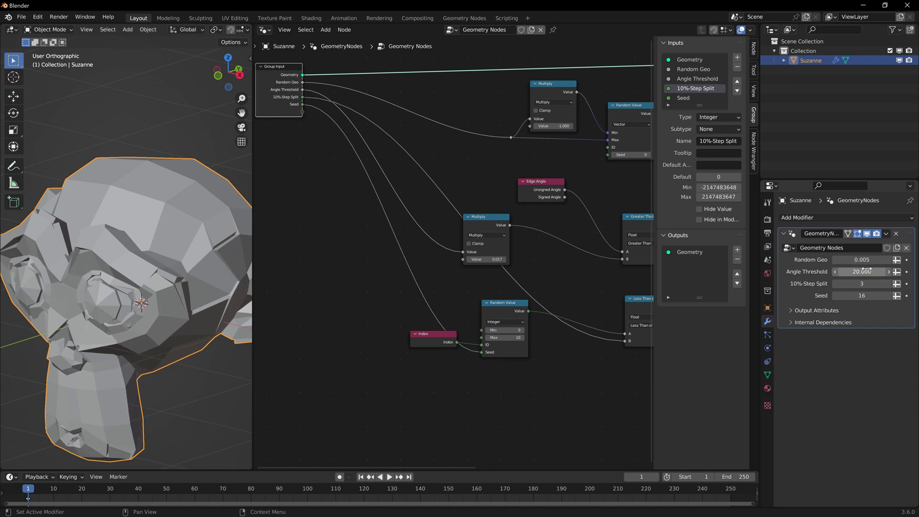
Step: Set the modifier's 10%-Step Split to 4 and its Seed to 22, checking the result on the monkey
left_click(888, 283)
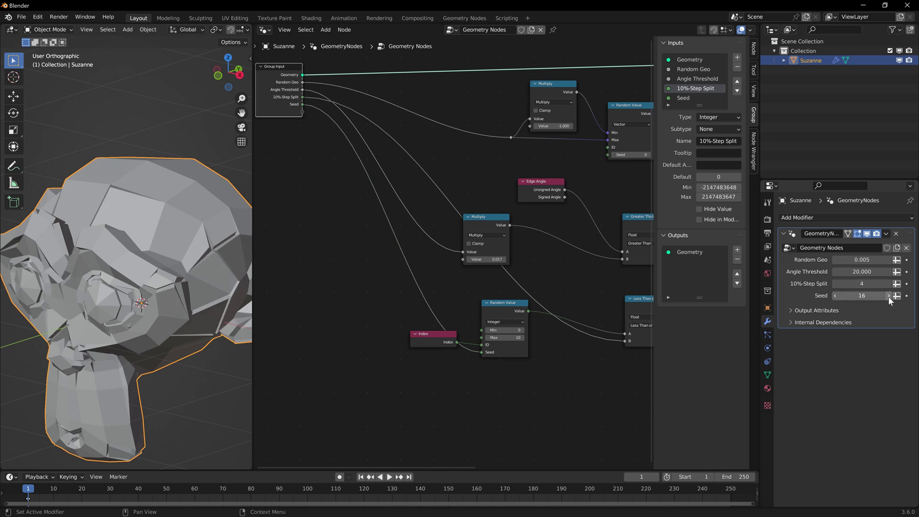
left_click(888, 296)
left_click(888, 295)
left_click(888, 295)
left_click(888, 295)
left_click(888, 295)
left_click(888, 295)
mouse_move(199, 191)
middle_mouse_down()
mouse_move(147, 211)
mouse_move(176, 210)
mouse_move(167, 208)
mouse_move(190, 201)
mouse_move(102, 222)
mouse_move(221, 201)
mouse_move(182, 194)
middle_mouse_up()
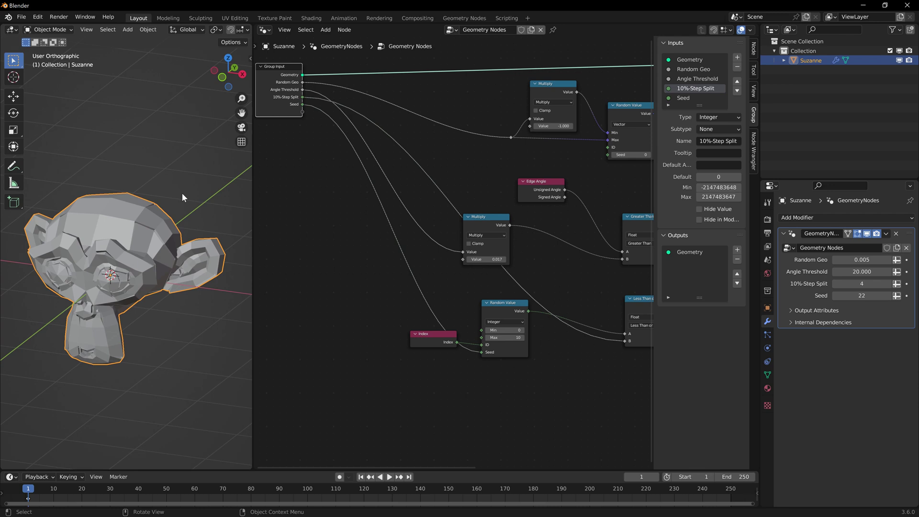
Step: Hide the node editor's sidebar and move the Group Output node farther from Extrude Mesh to make room between them
key("n")
scroll(472, 259, "down", 2)
middle_click_drag(708, 150, 495, 194)
scroll(486, 194, "up", 3)
left_click_drag(463, 128, 510, 204)
key("g")
left_click(637, 198)
scroll(117, 271, "up", 10)
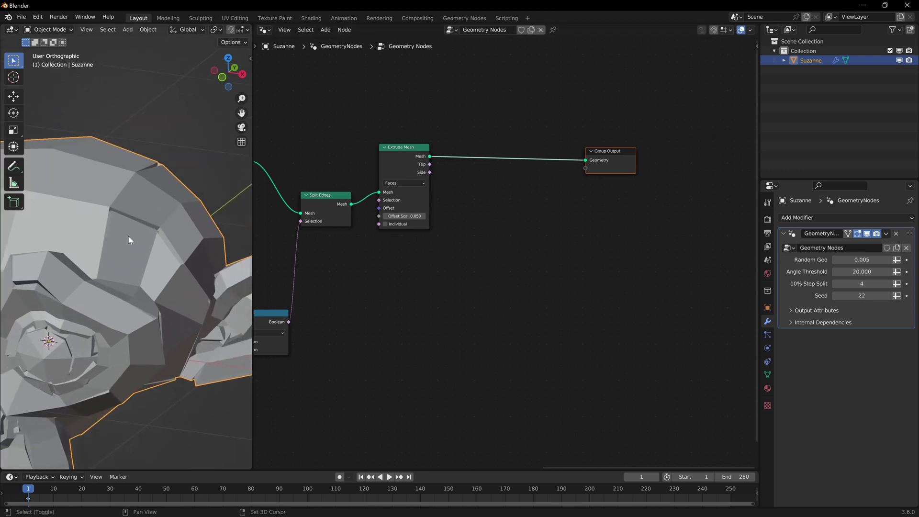
Step: Examine the extruded side faces between the monkey's split edges up close, marking them with temporary annotation strokes
middle_click_drag(99, 213, 156, 214, "shift")
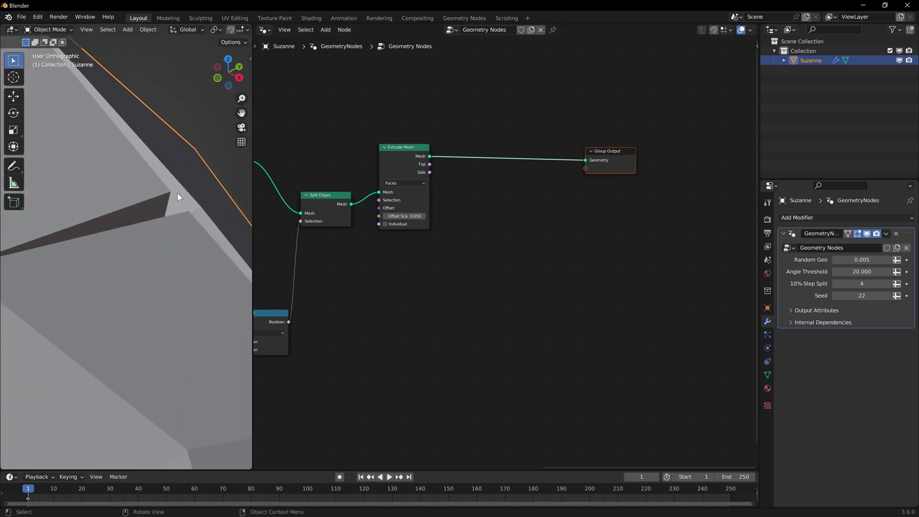
key("d")
left_click_drag(169, 193, 132, 215)
scroll(125, 243, "down", 5)
middle_click_drag(125, 246, 100, 247)
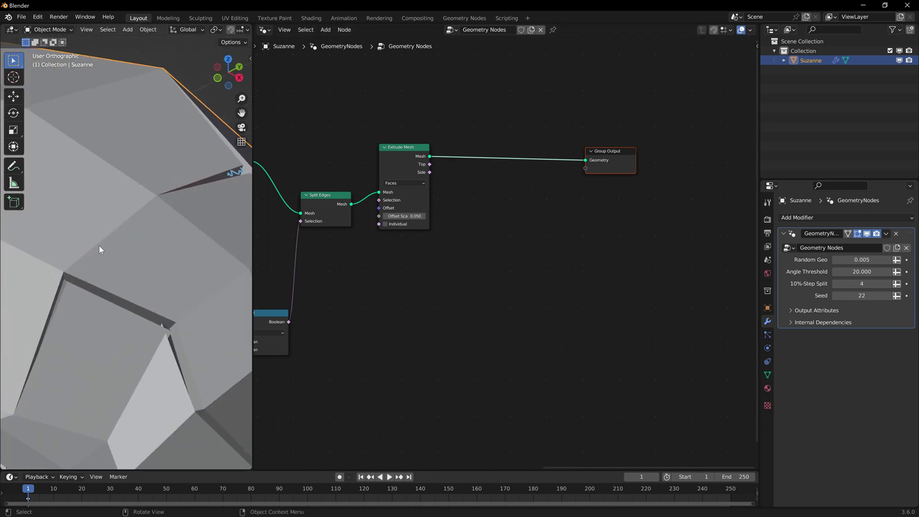
mouse_move(102, 242)
left_mouse_down()
mouse_move(170, 253)
mouse_move(164, 282)
left_mouse_up()
mouse_move(86, 261)
left_mouse_down()
mouse_move(189, 240)
mouse_move(186, 297)
left_mouse_up()
left_click_drag(79, 288, 111, 301)
mouse_move(66, 337)
right_mouse_down()
mouse_move(200, 222)
mouse_move(169, 224)
right_mouse_up()
scroll(149, 224, "down", 3)
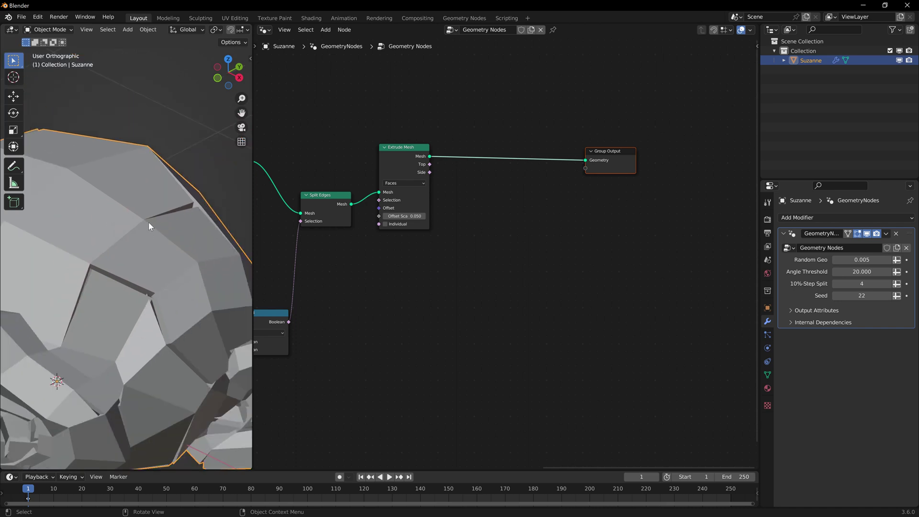
Step: Insert a Set Material node after Extrude Mesh and a duplicate of it before Group Output
key("shift+a")
left_click(497, 118)
type("set mat")
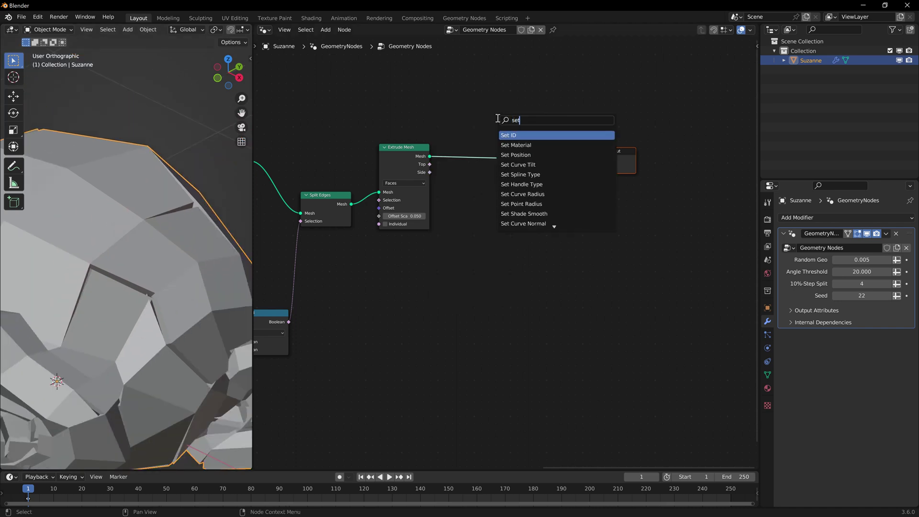
key("Return")
left_click(480, 127)
key("shift+d")
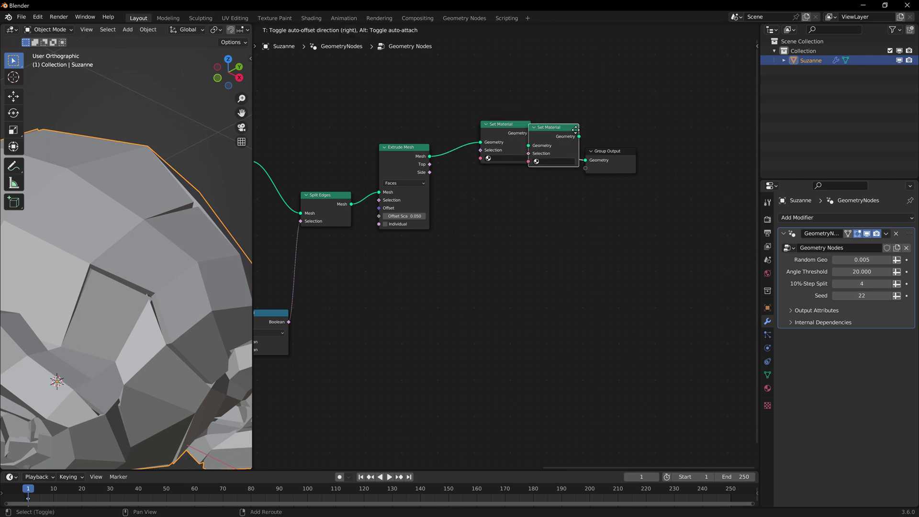
left_click(563, 159)
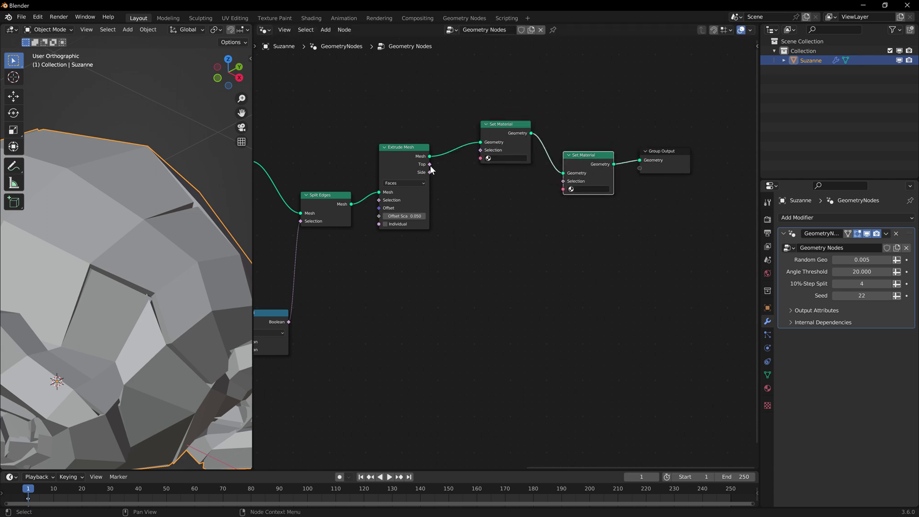
Step: Connect Extrude Mesh's Top output to the first Set Material's Selection and its Side output to the second one's Selection
left_click_drag(430, 164, 480, 150)
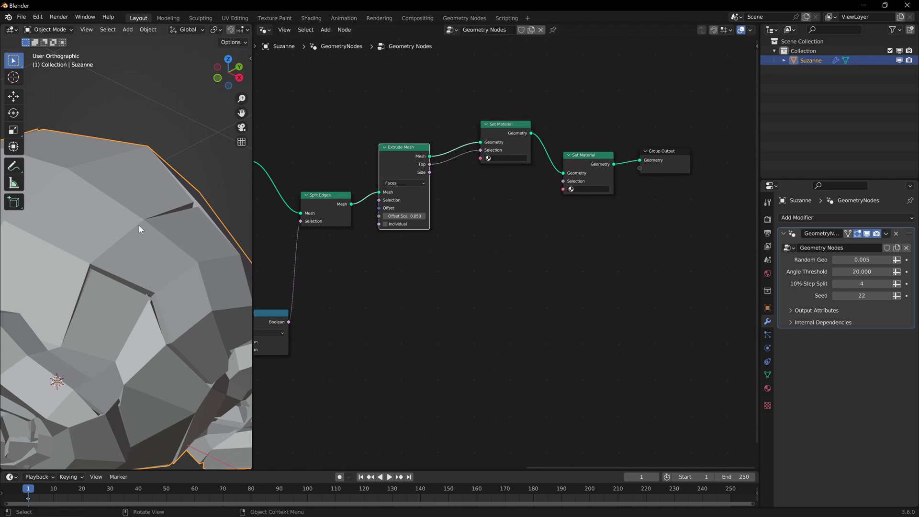
mouse_move(118, 178)
left_mouse_down()
mouse_move(161, 190)
mouse_move(161, 204)
left_mouse_up()
left_click_drag(505, 127, 503, 115)
left_click_drag(429, 172, 562, 180)
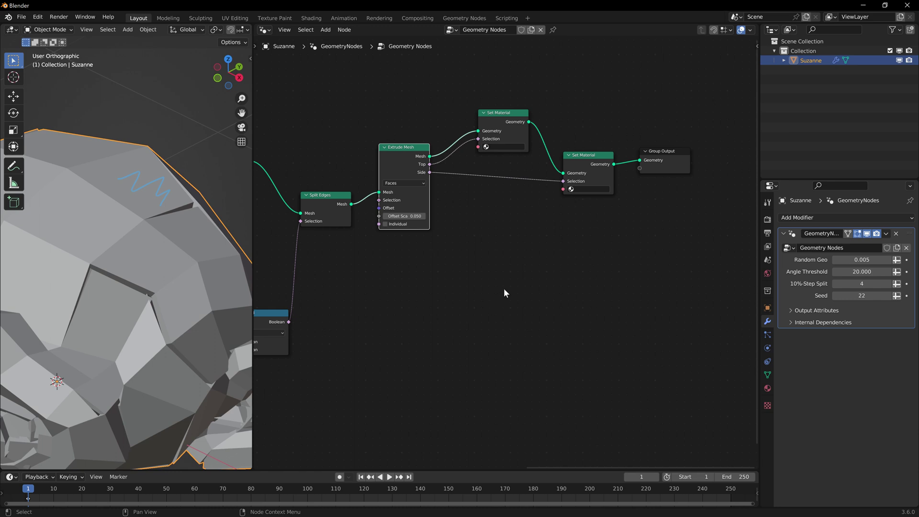
Step: Set Extrude Mesh's Offset Scale to 0.03 and check the thickness on the monkey
scroll(503, 288, "down", 2)
middle_click_drag(389, 286, 441, 267)
double_click(480, 202)
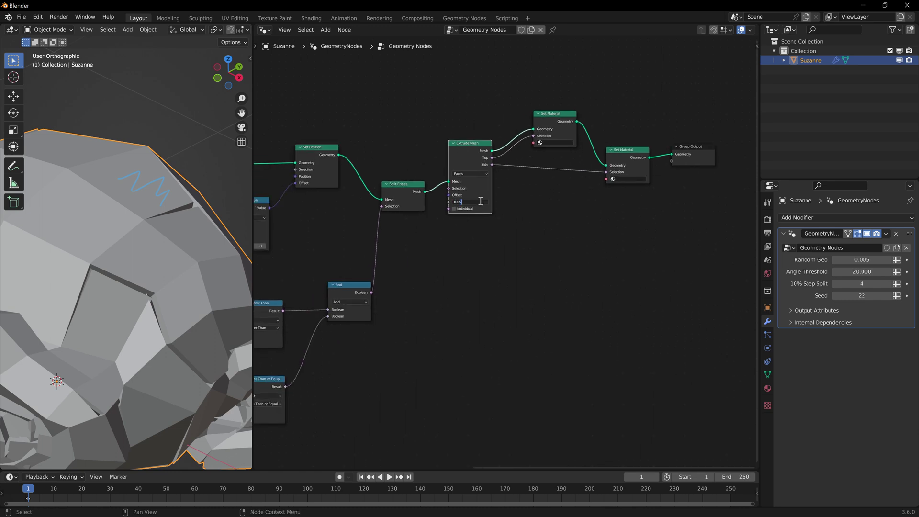
key("Return")
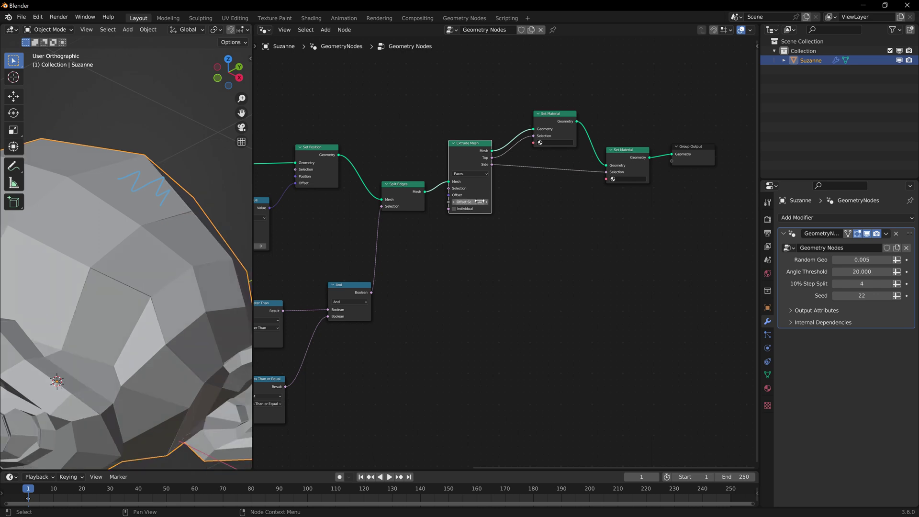
left_click(479, 202)
key("BackSpace")
key("Return")
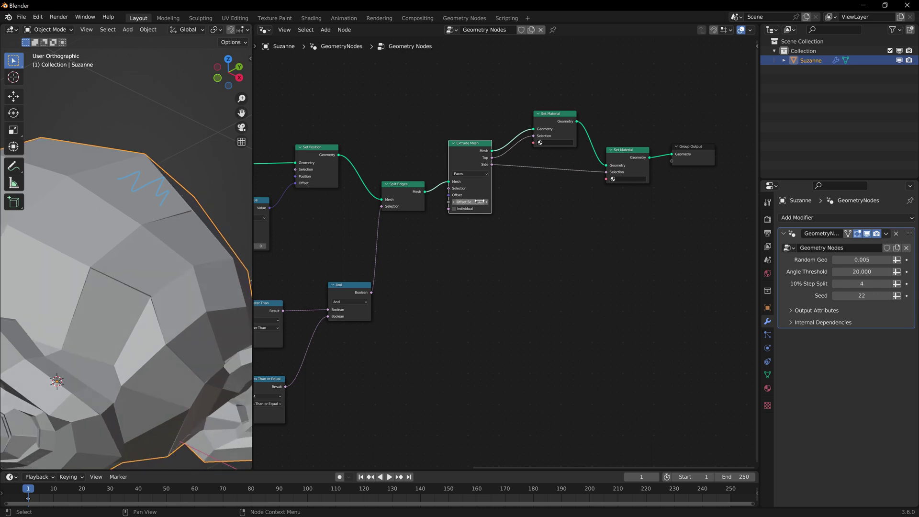
left_click(480, 202)
type("0.03")
key("Return")
middle_click_drag(77, 288, 132, 230)
scroll(136, 246, "down", 3)
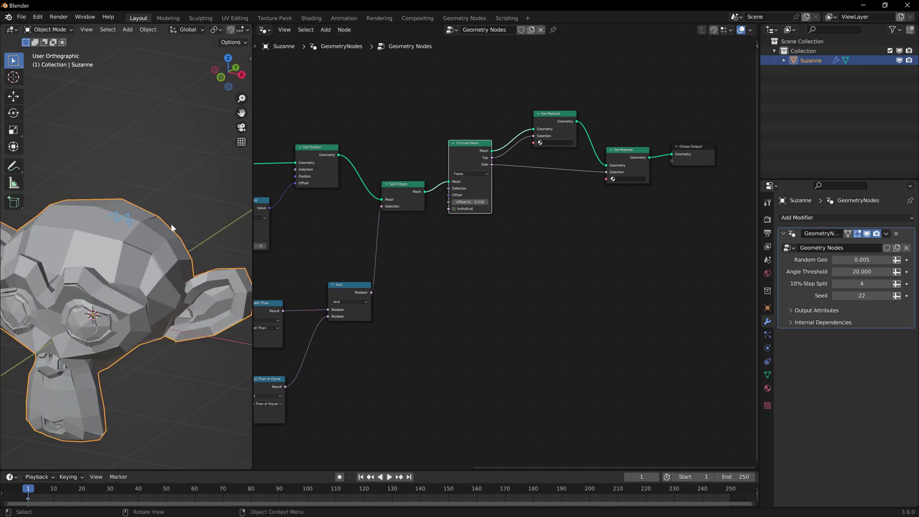
scroll(508, 245, "up", 3)
scroll(129, 262, "up", 5)
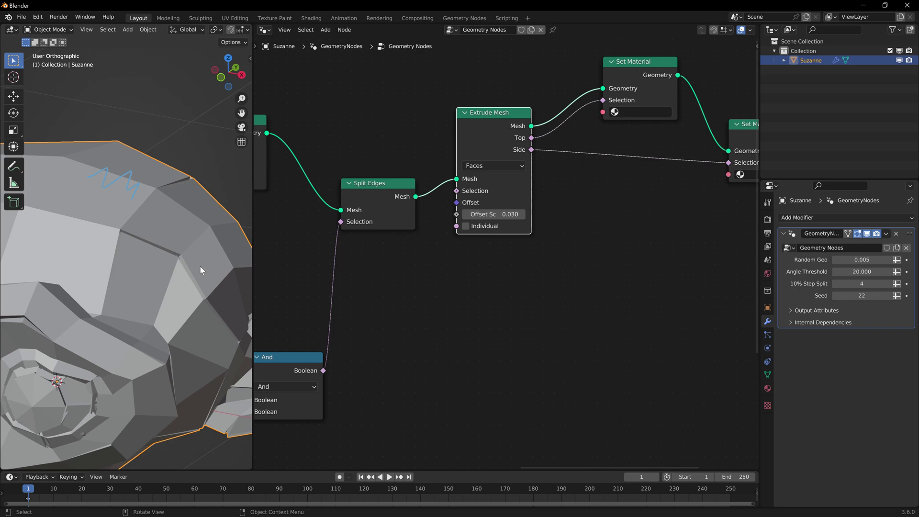
Step: Expose Extrude Mesh's Offset Scale as a Group Input value and route its link above the other nodes with reroutes
scroll(478, 258, "down", 6)
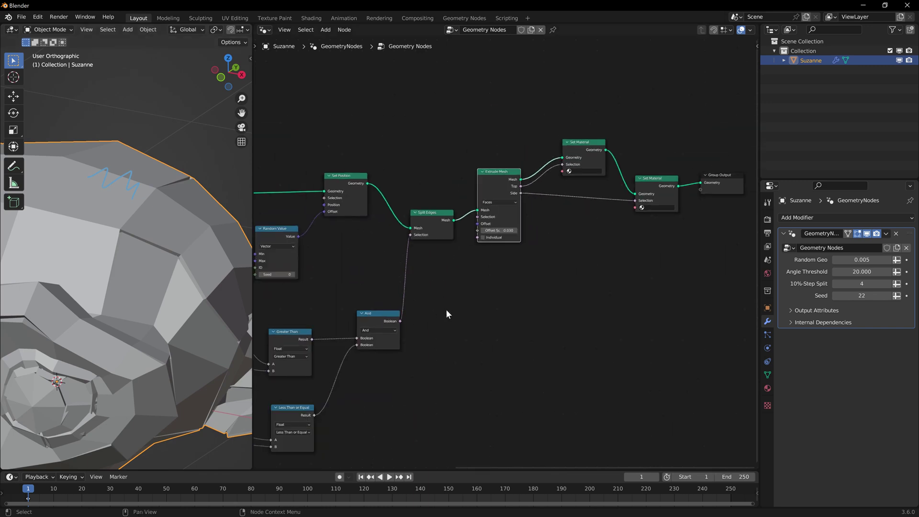
scroll(464, 245, "down", 4)
middle_click_drag(290, 223, 403, 213)
left_click_drag(318, 186, 366, 230)
key("g")
left_click(347, 230)
scroll(503, 249, "up", 4)
middle_click_drag(726, 218, 710, 211)
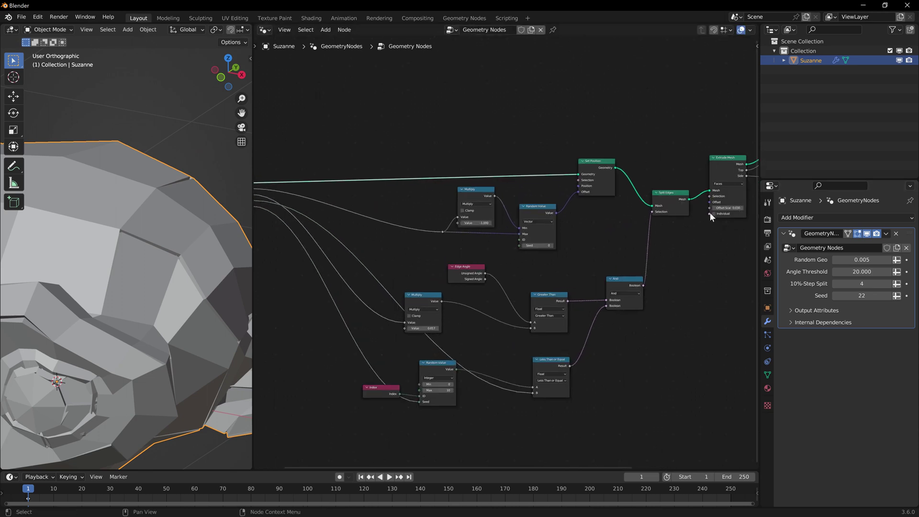
left_click_drag(708, 208, 337, 212)
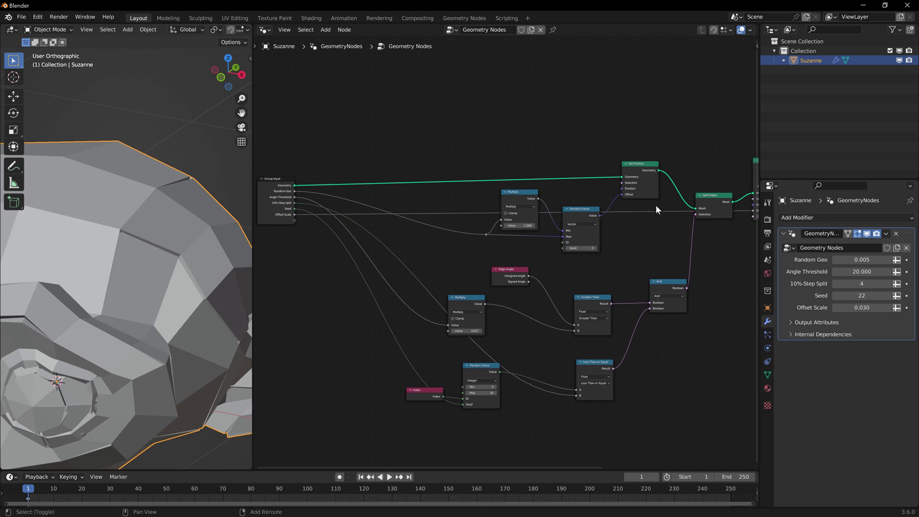
scroll(646, 230, "down", 1)
left_click_drag(626, 220, 352, 156)
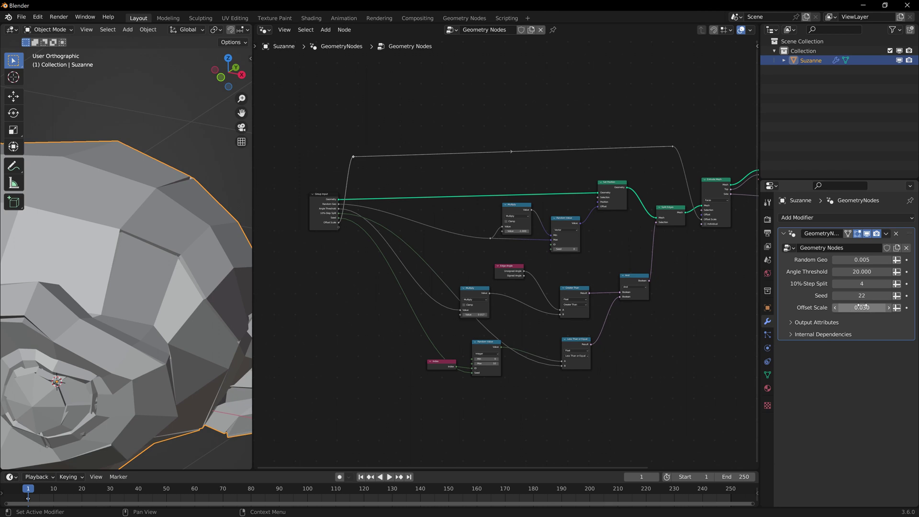
Step: Try different Offset Scale values in the modifier and undo the change
left_click_drag(866, 308, 895, 308)
left_click_drag(861, 307, 883, 307)
key("ctrl+z")
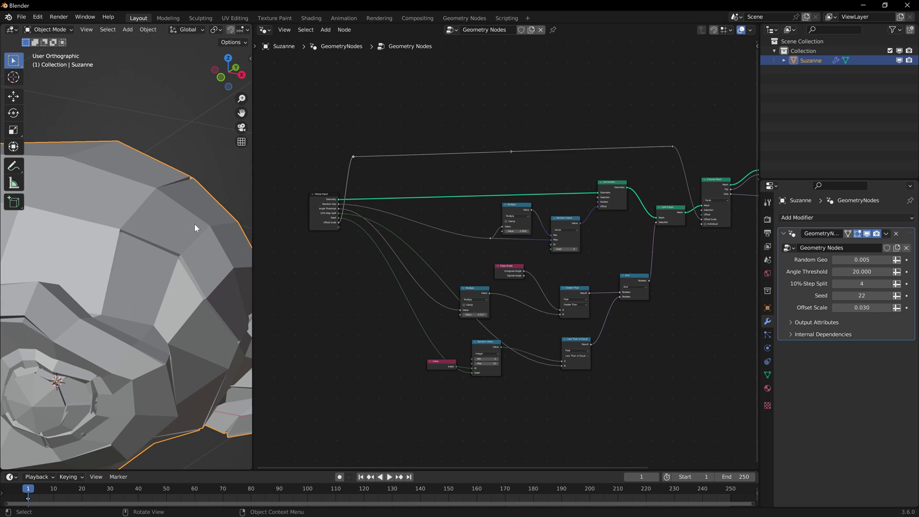
Step: Split the node editor area horizontally and switch the upper half to the Shader Editor
middle_click_drag(671, 220, 446, 237)
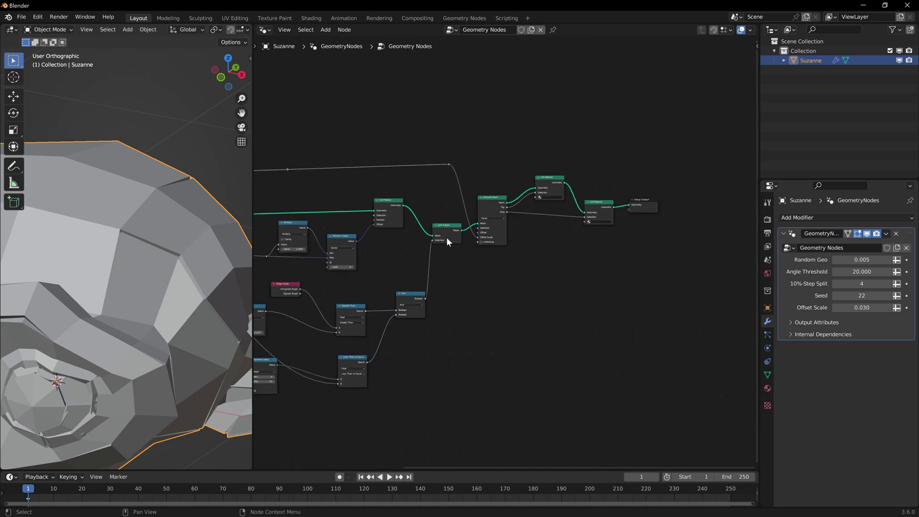
scroll(495, 246, "up", 5)
middle_click_drag(644, 214, 546, 252)
scroll(536, 250, "up", 4)
left_click_drag(756, 24, 720, 206)
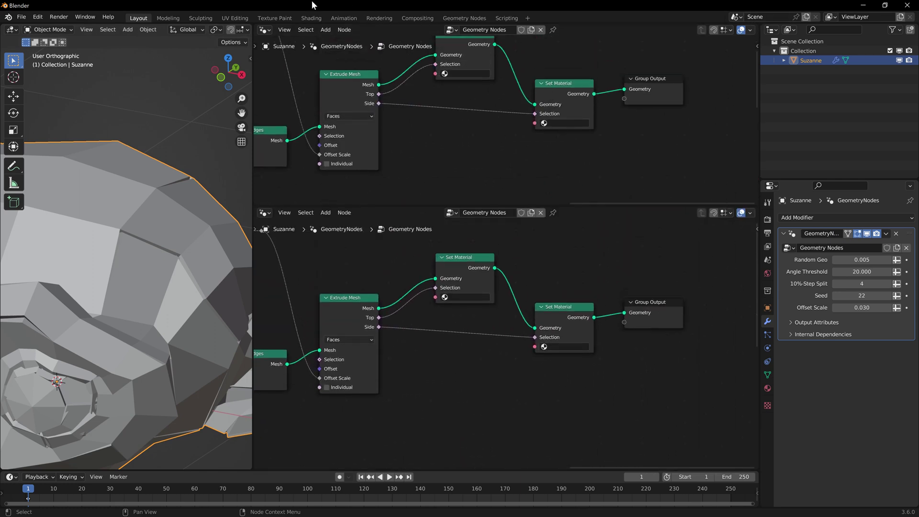
left_click(264, 30)
left_click(285, 119)
Step: Assign the existing material named Material to the monkey and rename it Paper_inside
left_click(487, 29)
left_click(506, 45)
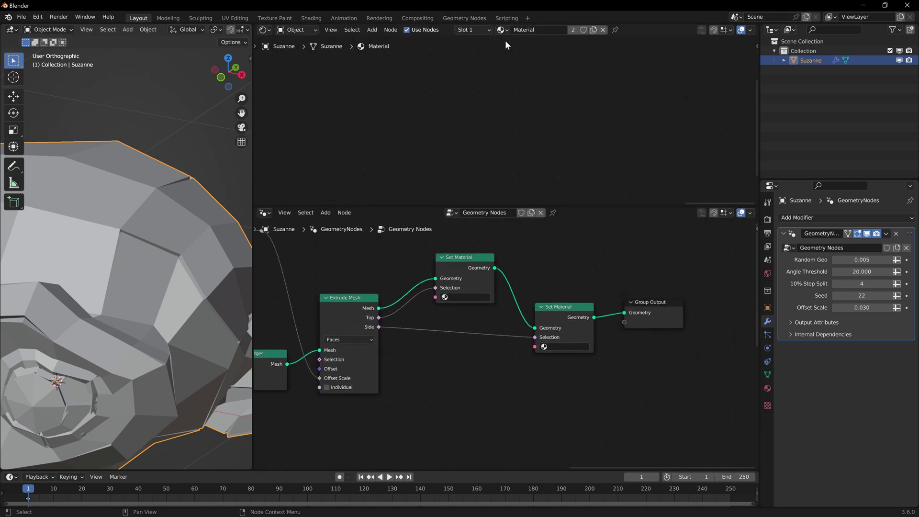
type("Paper_inside")
key("Return")
Step: Create a copy of the Paper_inside material and name it Paper_outside
left_click(593, 29)
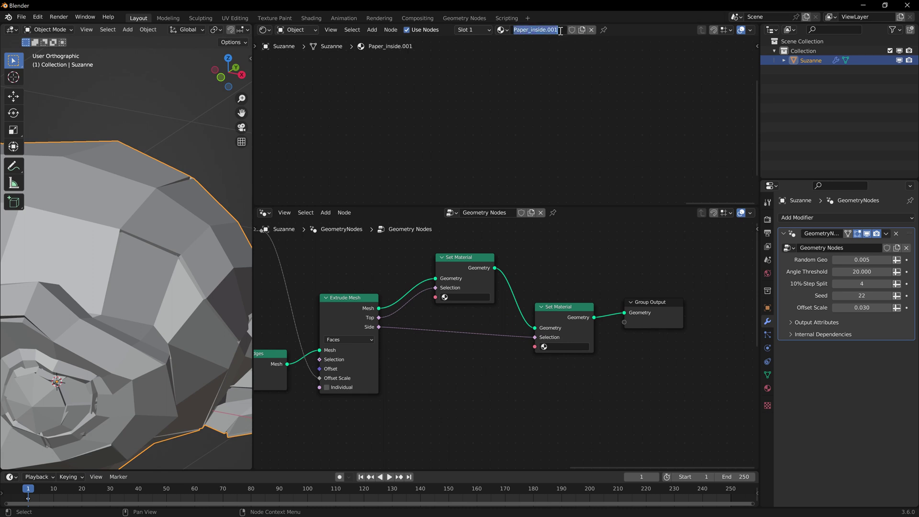
key("BackSpace")
key("BackSpace")
key("BackSpace")
key("BackSpace")
type("outside")
key("Return")
scroll(557, 302, "up", 2)
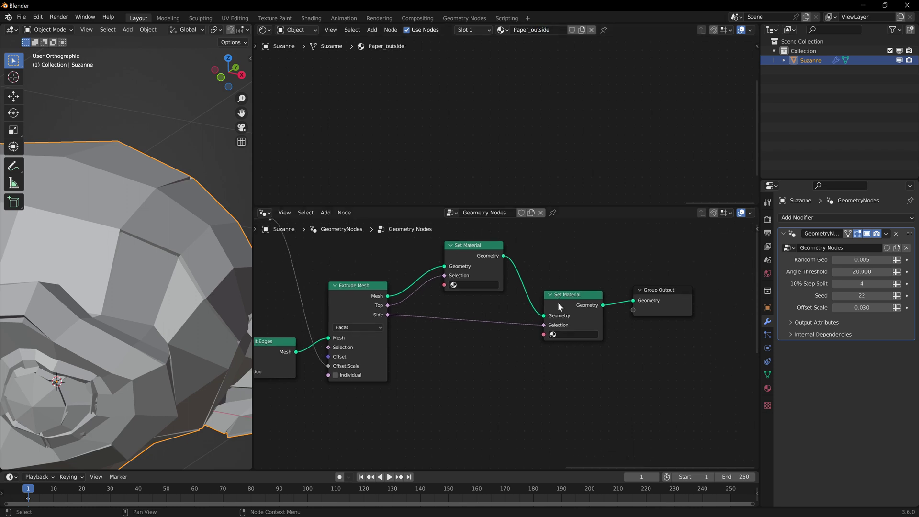
Step: Assign Paper_outside to the first Set Material node and Paper_inside to the second one
left_click(473, 276)
left_click(485, 297)
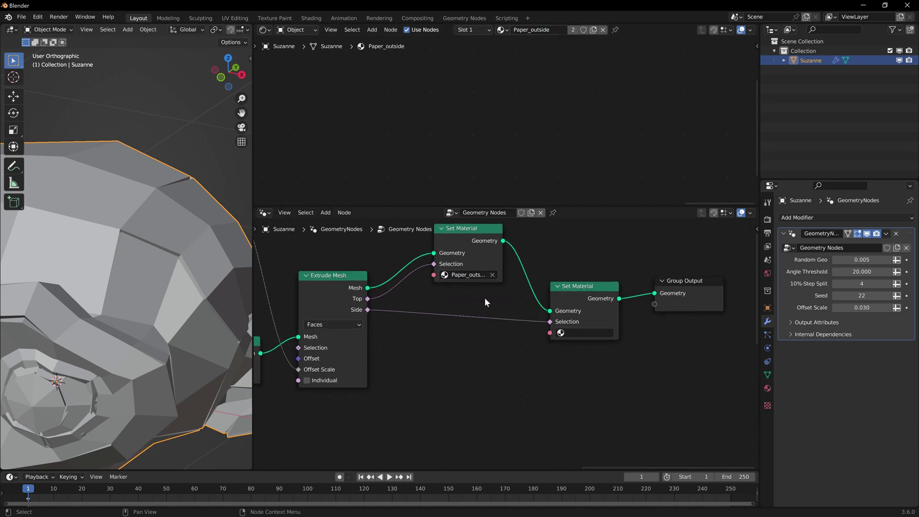
left_click(585, 333)
left_click(594, 349)
left_click(502, 261)
scroll(620, 304, "down", 2)
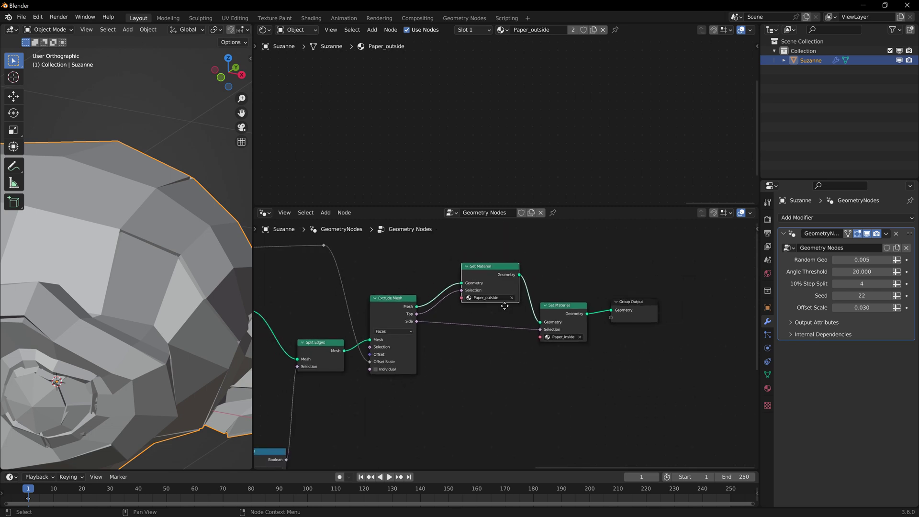
Step: Close the Geometry Nodes area so the Shader Editor fills the space, and frame the Paper_outside nodes
scroll(635, 274, "down", 4)
middle_click_drag(634, 274, 677, 268)
scroll(383, 338, "down", 4)
middle_click_drag(383, 338, 521, 305)
left_click_drag(755, 209, 601, 218)
key("Home")
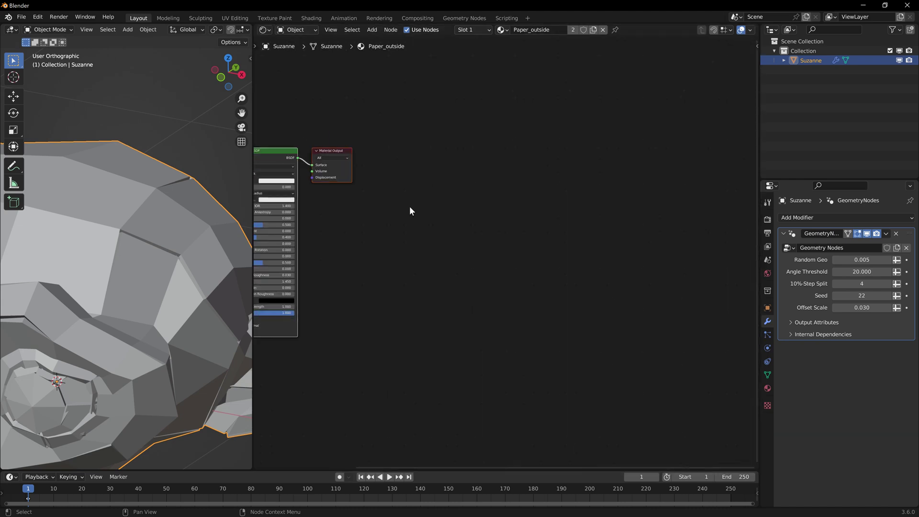
key("Home")
Step: Switch the 3D viewport to Material Preview shading with the whole monkey in view
mouse_move(94, 241)
middle_mouse_down()
mouse_move(108, 251)
mouse_move(165, 189)
mouse_move(182, 193)
middle_mouse_up()
scroll(199, 27, "down", 5)
left_click(225, 30)
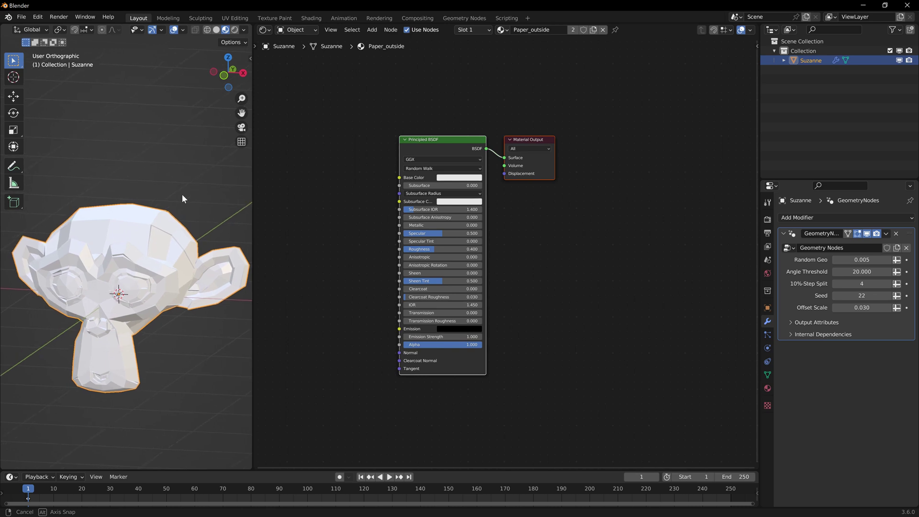
middle_click_drag(589, 203, 609, 202)
left_click(213, 196)
left_click(154, 238)
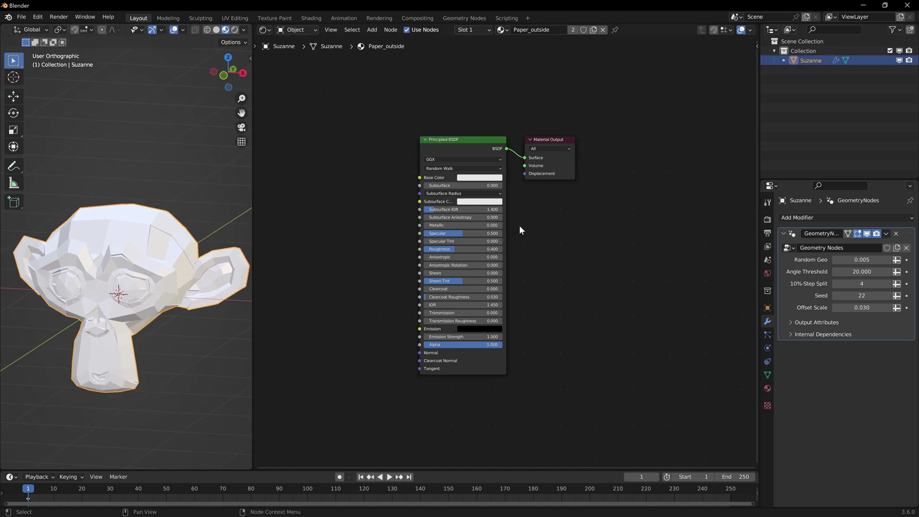
Step: Add a Noise Texture node before the Principled BSDF in the Paper_outside material
scroll(524, 224, "down", 3)
middle_click_drag(346, 220, 446, 215)
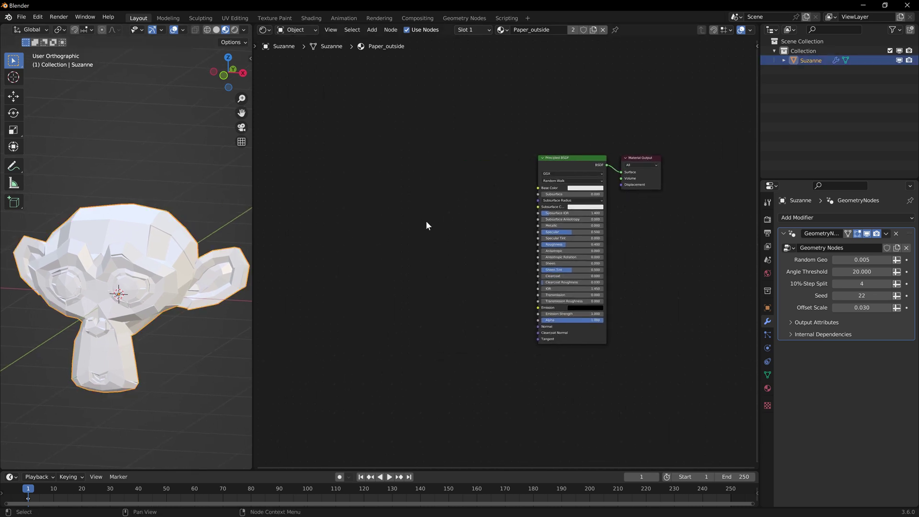
middle_click_drag(387, 214, 415, 214)
key("shift+a")
type("nois")
key("Return")
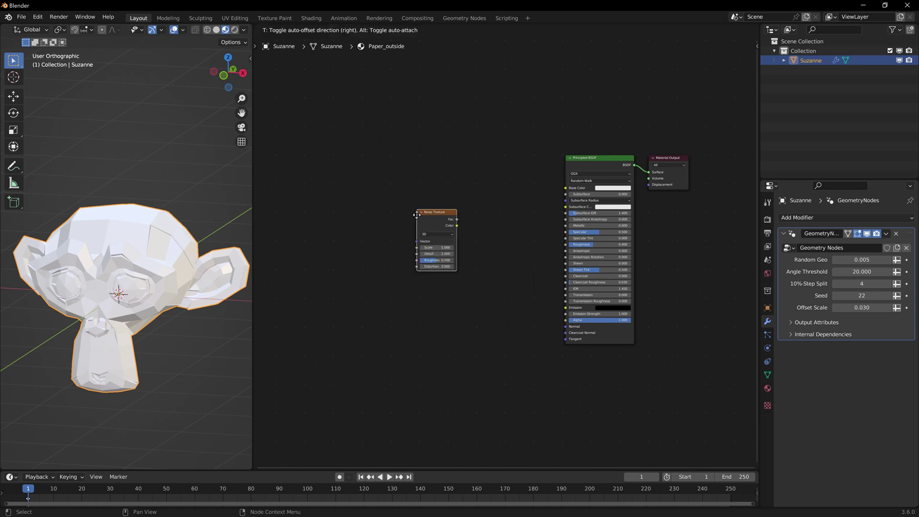
left_click(430, 166)
scroll(506, 252, "up", 4)
key("g")
left_click(452, 248)
Step: Add Texture Coordinate and Mapping nodes to the Noise Texture, feed Mapping from the Object output, and space out the nodes
key("ctrl+t")
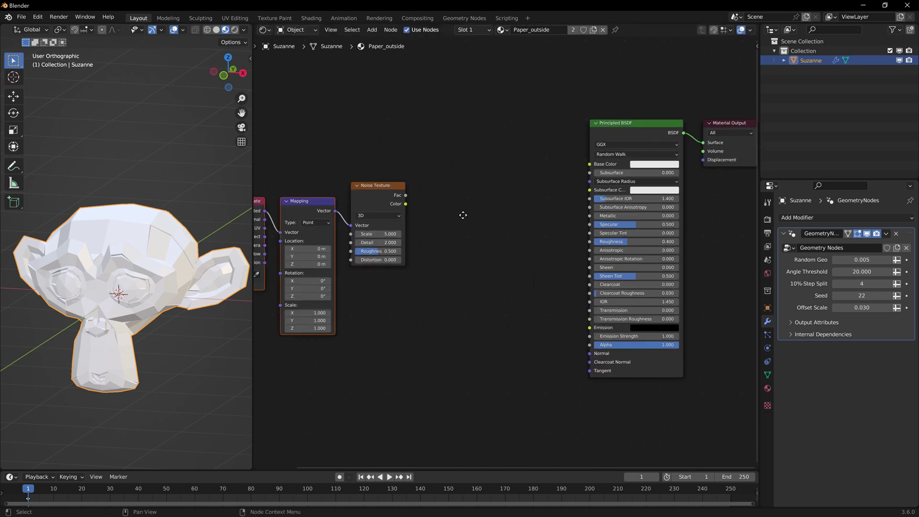
middle_click_drag(358, 184, 471, 185)
left_click_drag(327, 230, 360, 227)
scroll(289, 235, "up", 1)
left_click_drag(401, 192, 364, 188)
left_click_drag(509, 178, 478, 191)
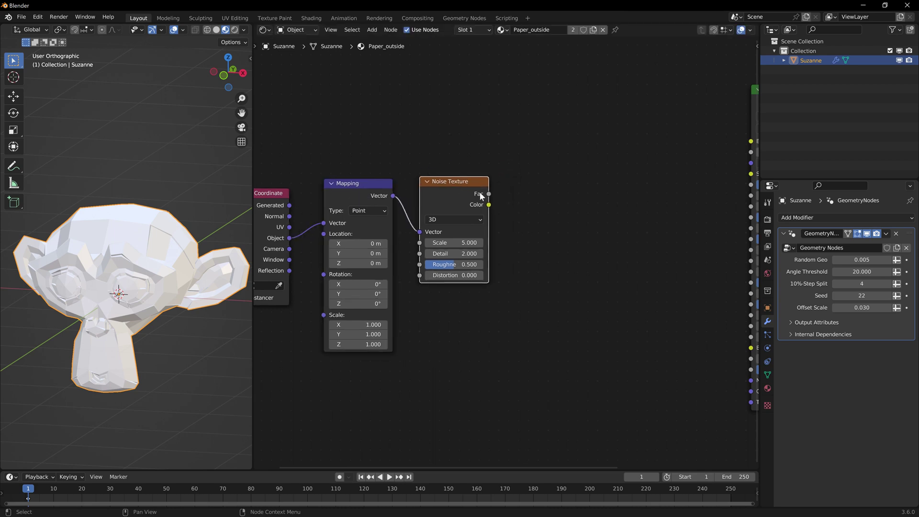
Step: Add a Color Ramp node between the Noise Texture and the Principled BSDF
key("Home")
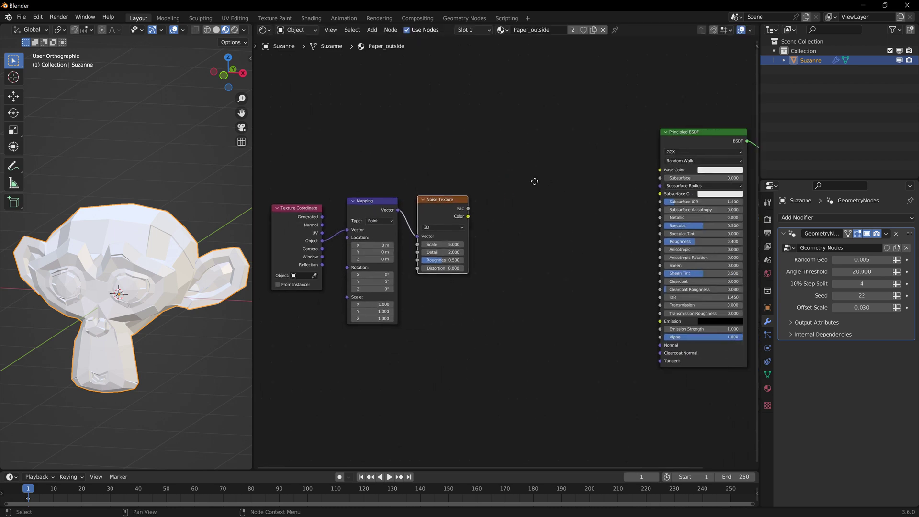
key("shift+a")
type("ramp")
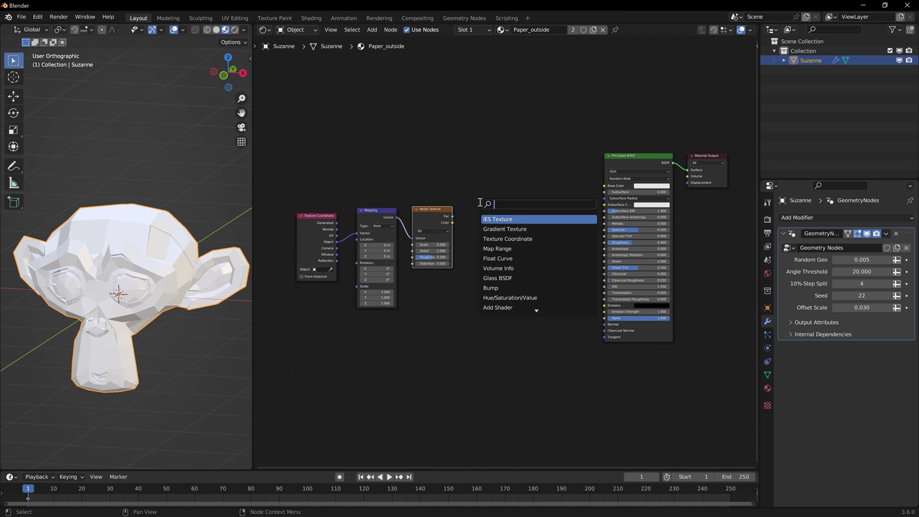
key("Return")
left_click(475, 210)
scroll(438, 197, "up", 2)
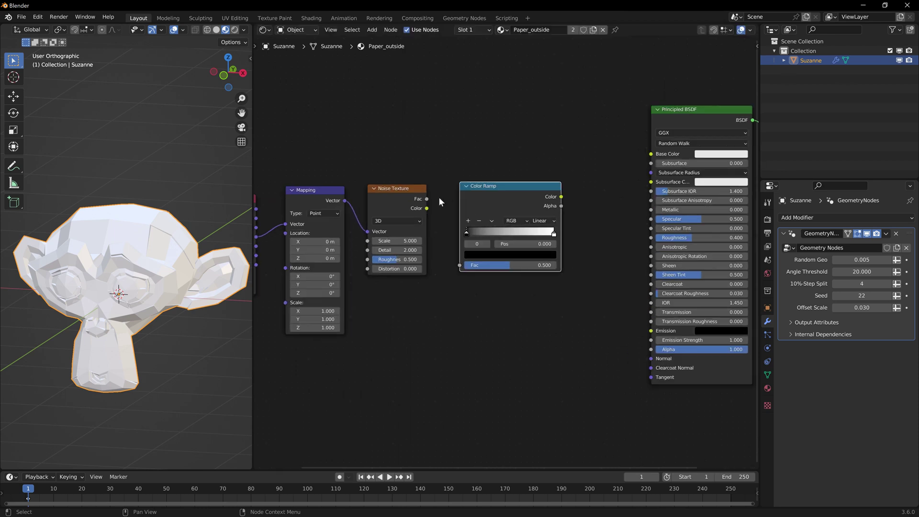
Step: Feed the Noise Texture's Fac into the Color Ramp and the ramp's Color into Base Color, and widen the Principled BSDF node slightly
left_click_drag(426, 199, 459, 264)
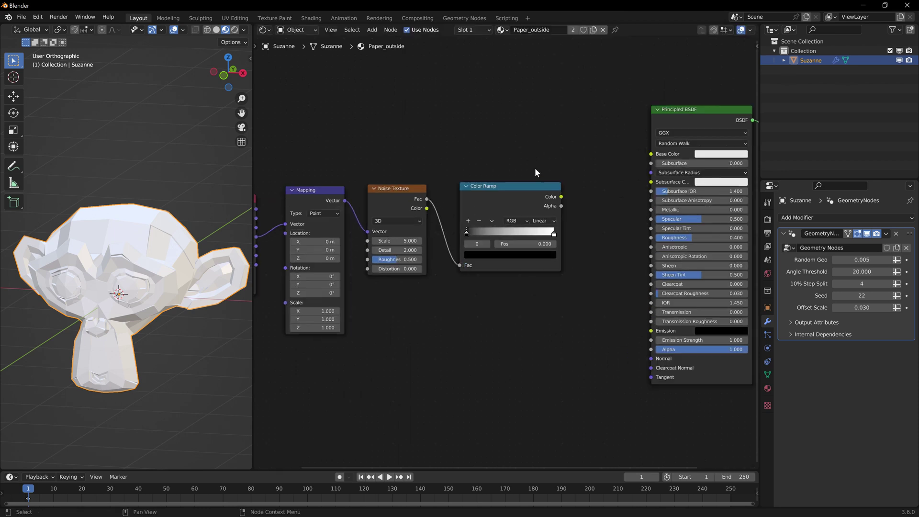
middle_click_drag(535, 167, 441, 154)
scroll(445, 158, "up", 2)
left_click_drag(472, 188, 576, 140)
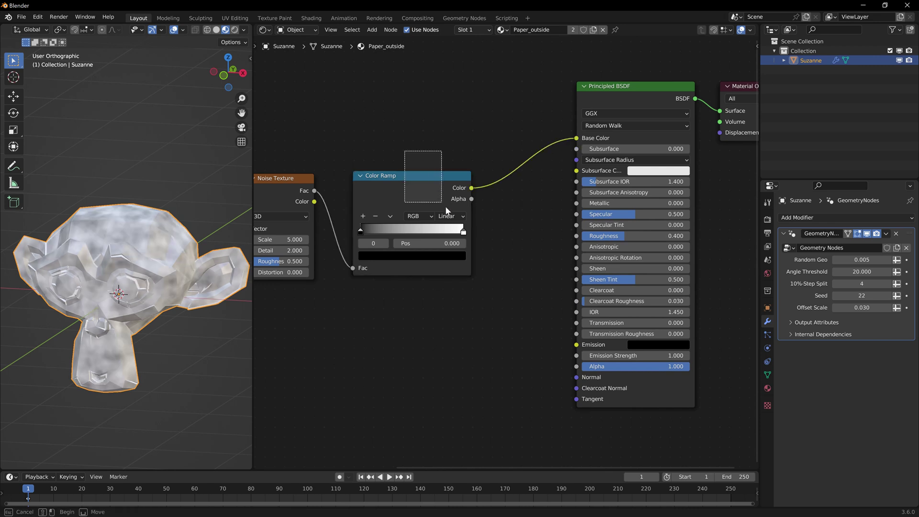
scroll(447, 211, "down", 1)
scroll(496, 191, "up", 1)
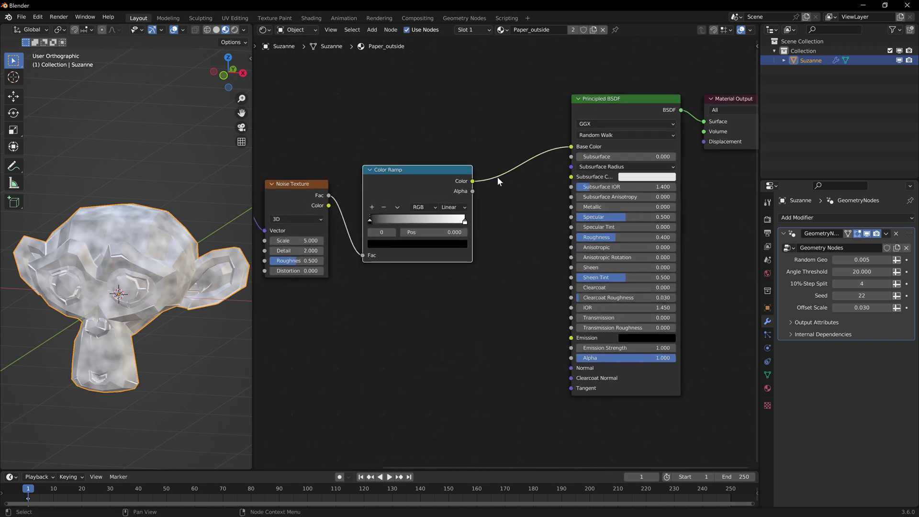
right_click_drag(484, 181, 519, 180, "ctrl")
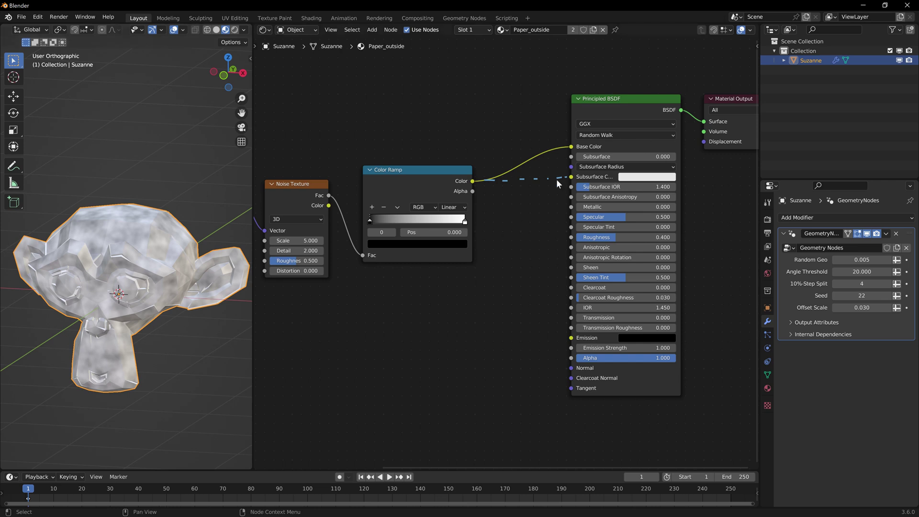
left_click_drag(681, 175, 693, 175)
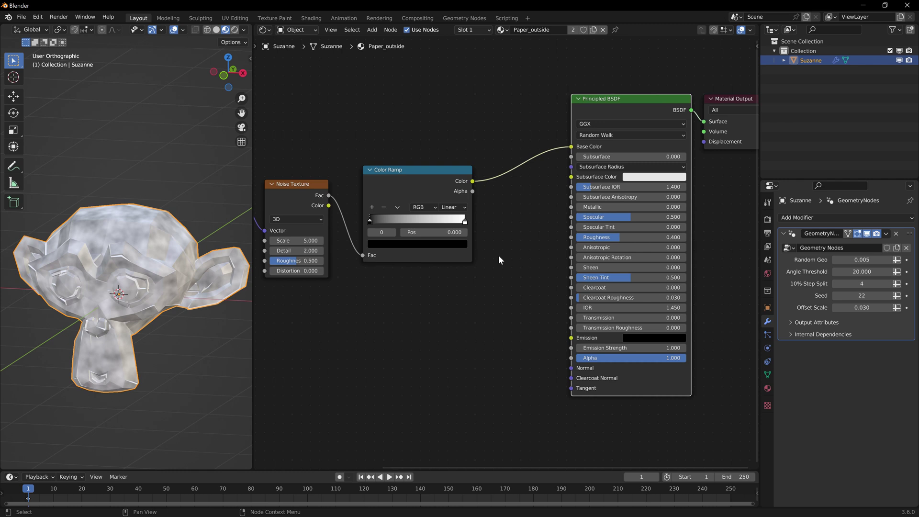
Step: Color the Color Ramp's first stop pale cream and its last stop greyish beige
left_click(411, 169)
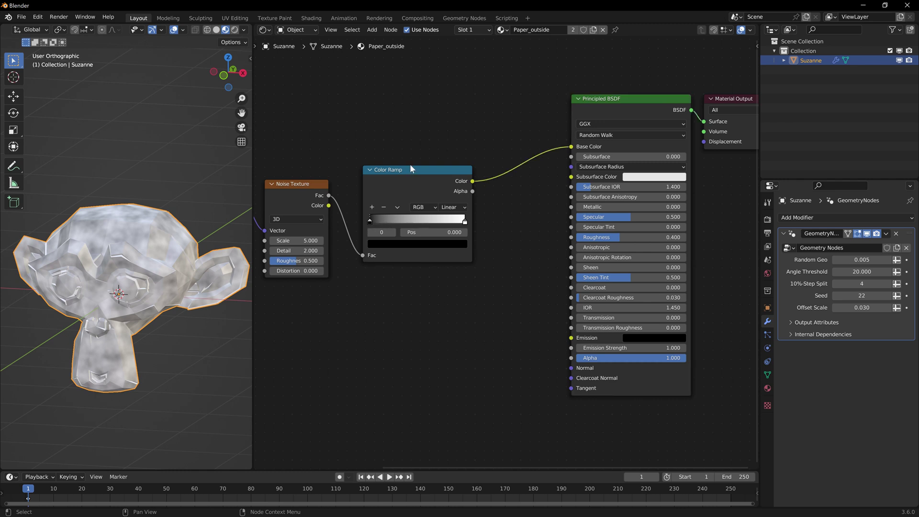
left_click_drag(411, 166, 444, 114)
left_click(390, 241)
left_click_drag(403, 143, 398, 145)
left_click(461, 218)
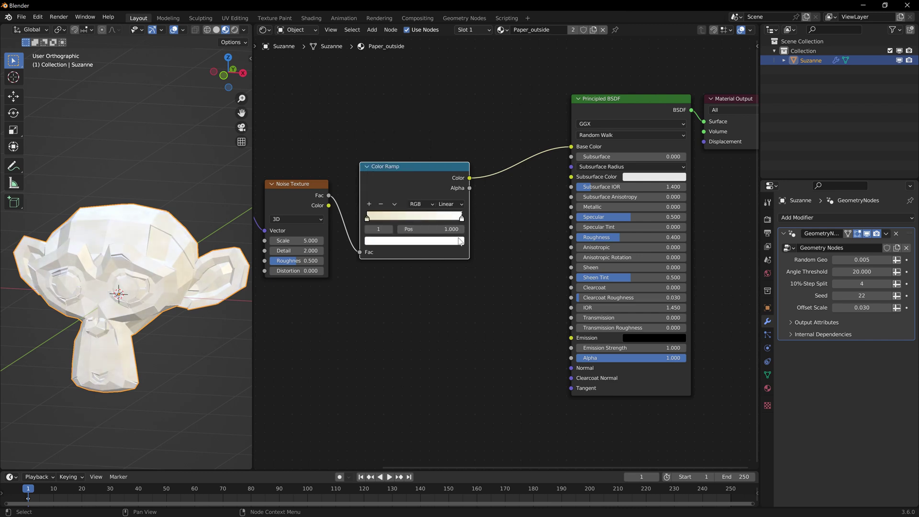
left_click(457, 241)
left_click_drag(443, 114, 444, 123)
left_click_drag(401, 147, 398, 147)
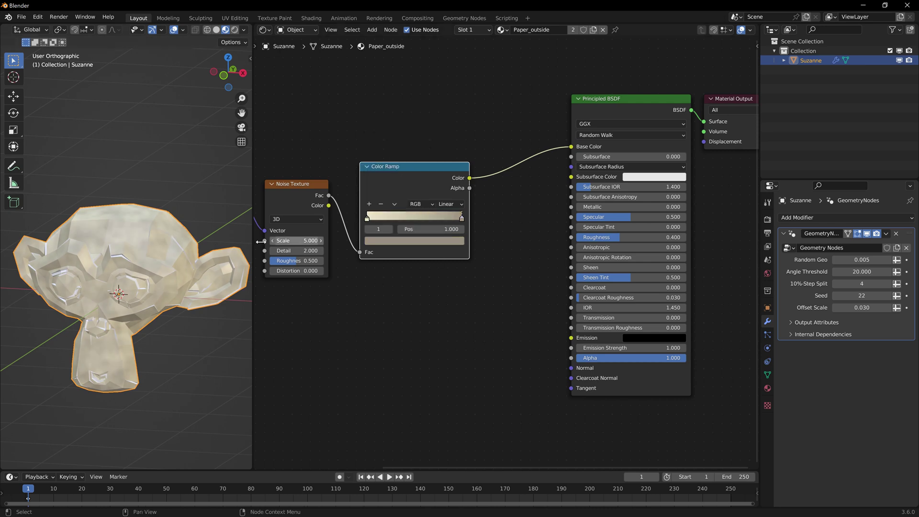
Step: Lower the Noise Texture's Scale to 0.630
middle_click_drag(356, 287, 416, 294)
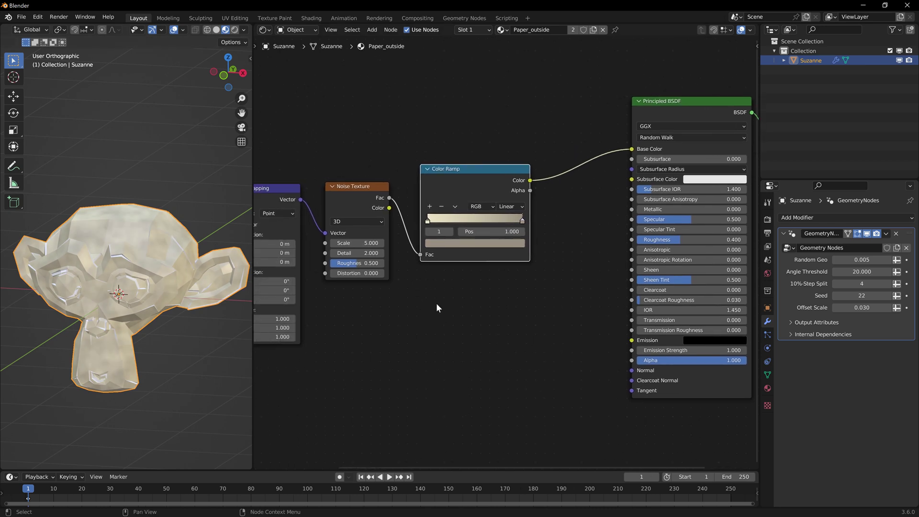
scroll(435, 303, "up", 2)
scroll(154, 208, "up", 4)
middle_click_drag(154, 204, 183, 211)
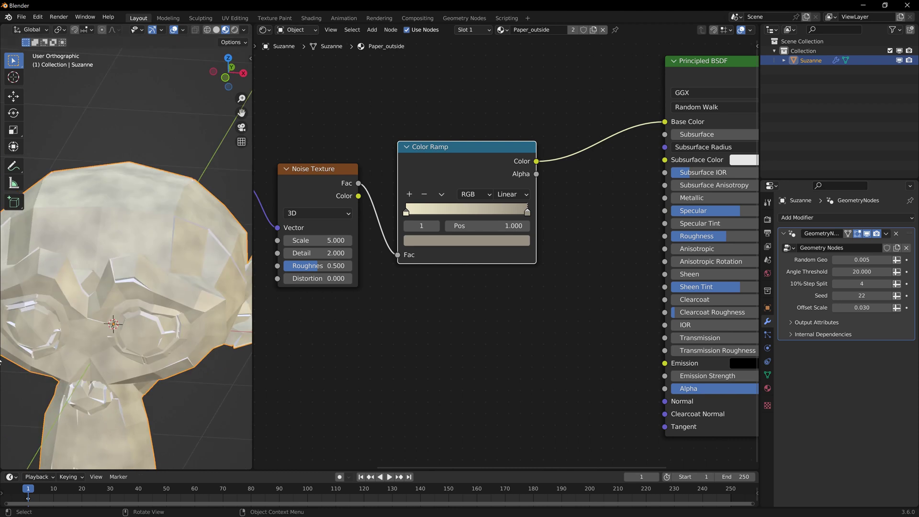
scroll(368, 286, "up", 1)
middle_click_drag(366, 286, 422, 285)
left_click(368, 235)
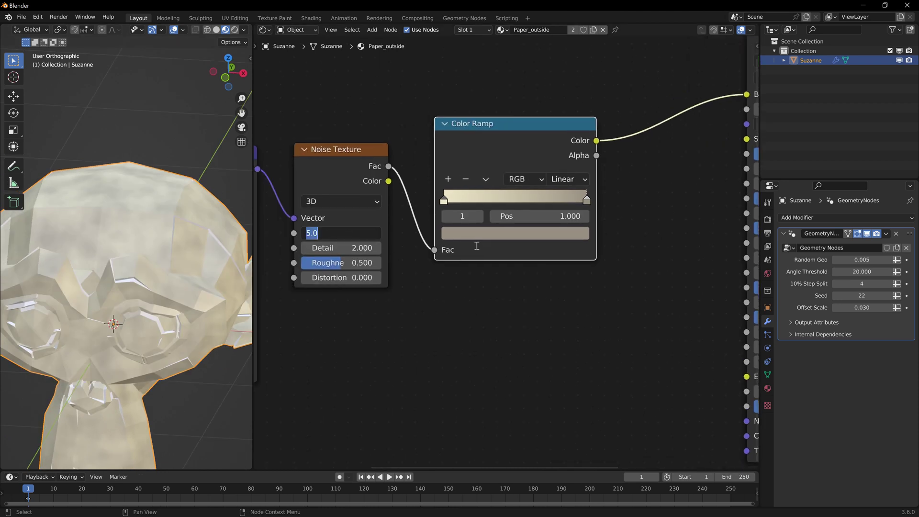
left_click(530, 323)
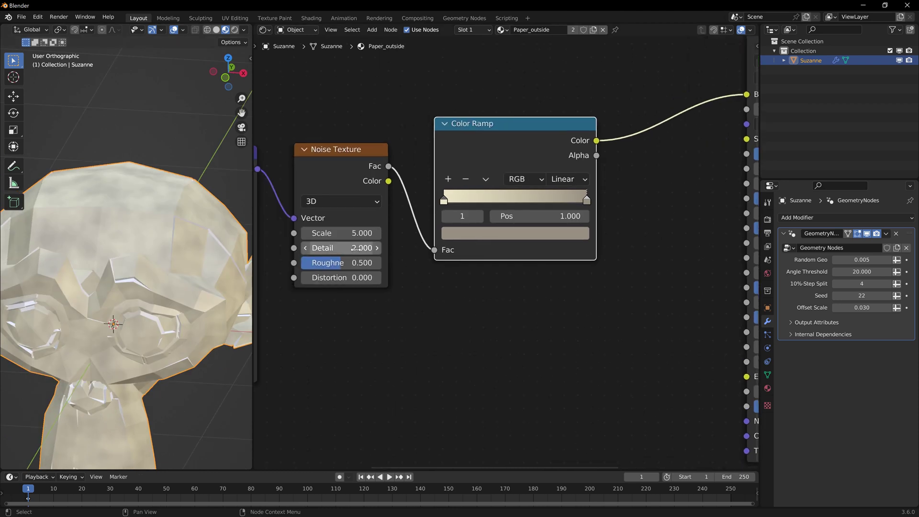
left_click_drag(356, 234, 293, 233, "shift")
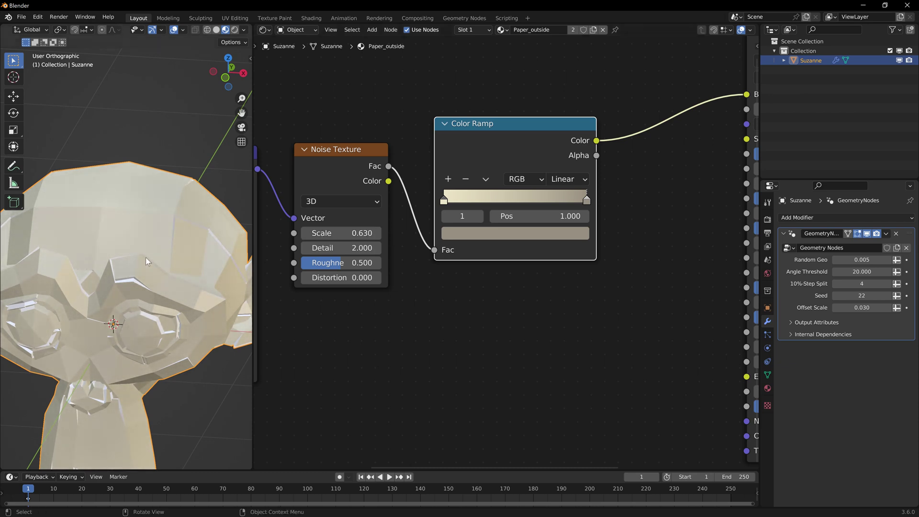
Step: Set the Noise Texture's Roughness to 1.000 and its Scale to 0.840
scroll(145, 253, "down", 6)
middle_click_drag(145, 254, 148, 200)
scroll(148, 200, "up", 2)
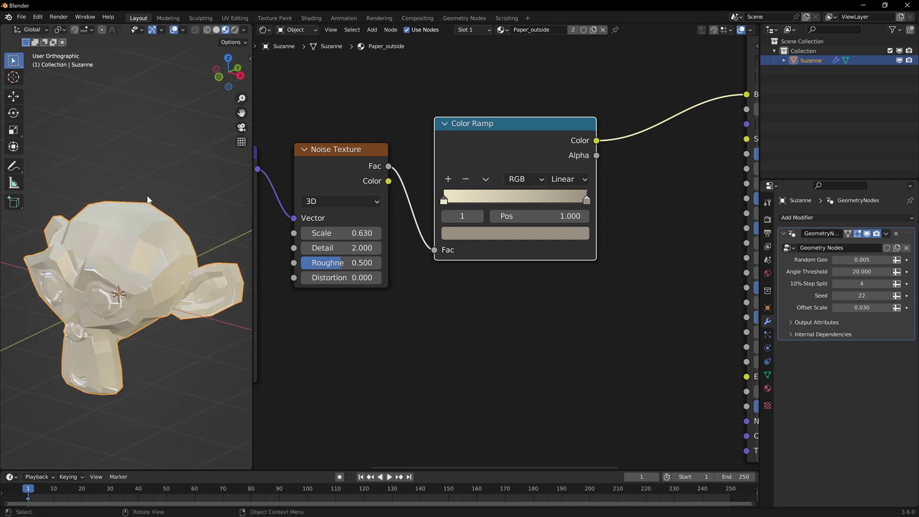
middle_click_drag(175, 259, 196, 256)
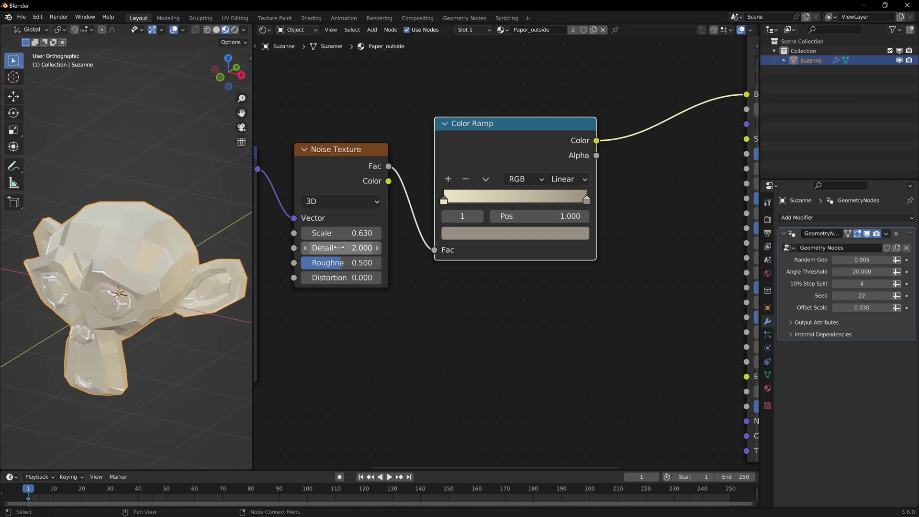
left_click_drag(330, 262, 373, 262)
mouse_move(329, 233)
left_mouse_down()
mouse_move(354, 233)
mouse_move(333, 233)
left_mouse_up()
scroll(371, 288, "down", 2)
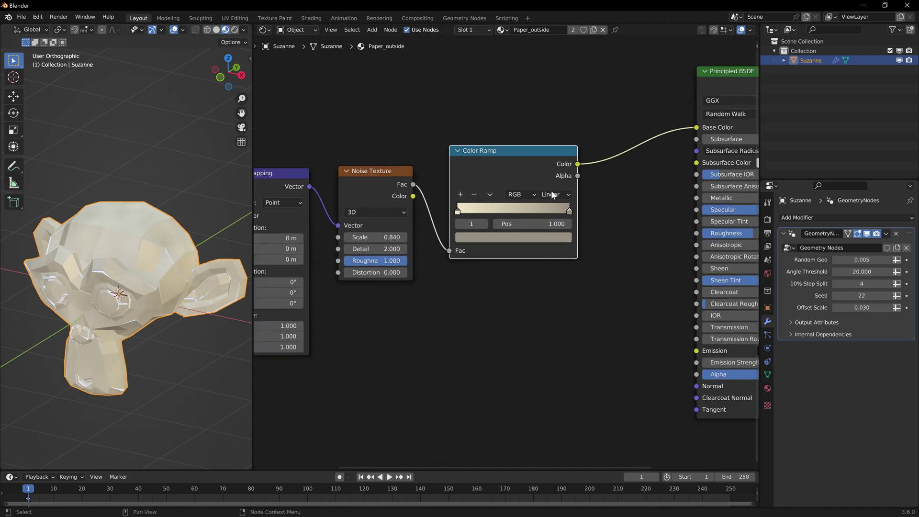
Step: Space the Texture Coordinate and Mapping nodes farther from the Noise Texture, with the Texture Coordinate node placed lower
scroll(550, 298, "down", 2)
middle_click_drag(507, 302, 517, 218)
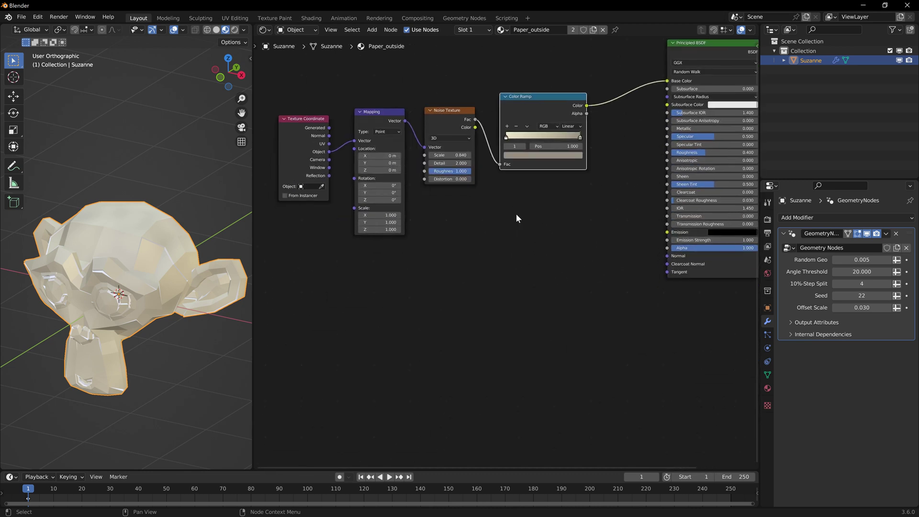
scroll(206, 178, "up", 3)
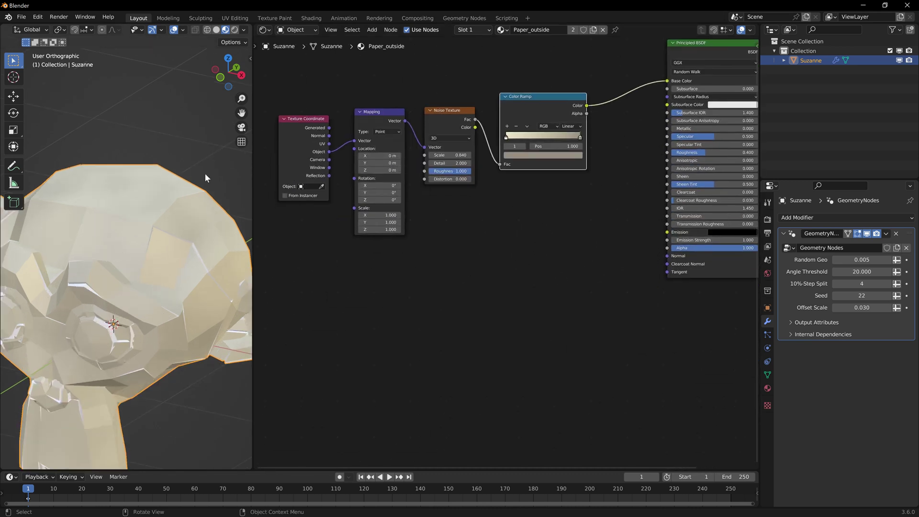
scroll(373, 258, "down", 1)
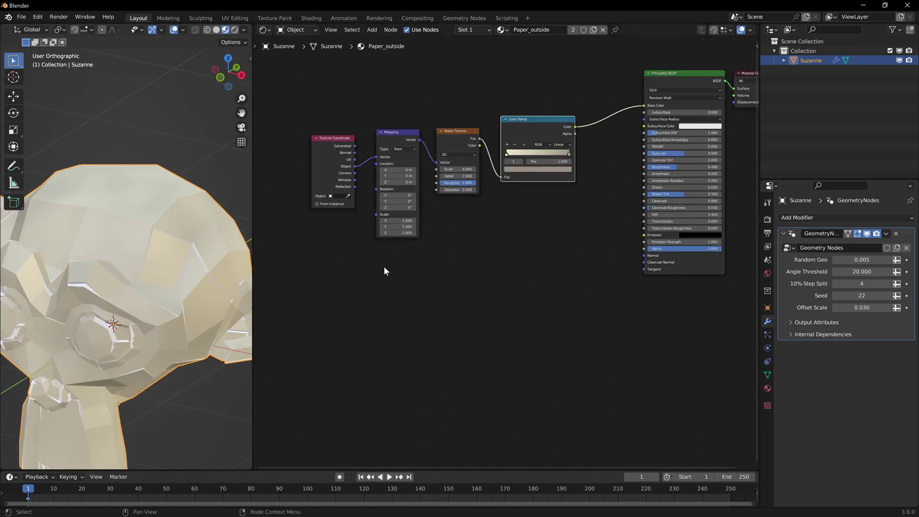
middle_click_drag(383, 268, 418, 256)
left_click_drag(336, 101, 384, 174)
left_click_drag(325, 81, 455, 194)
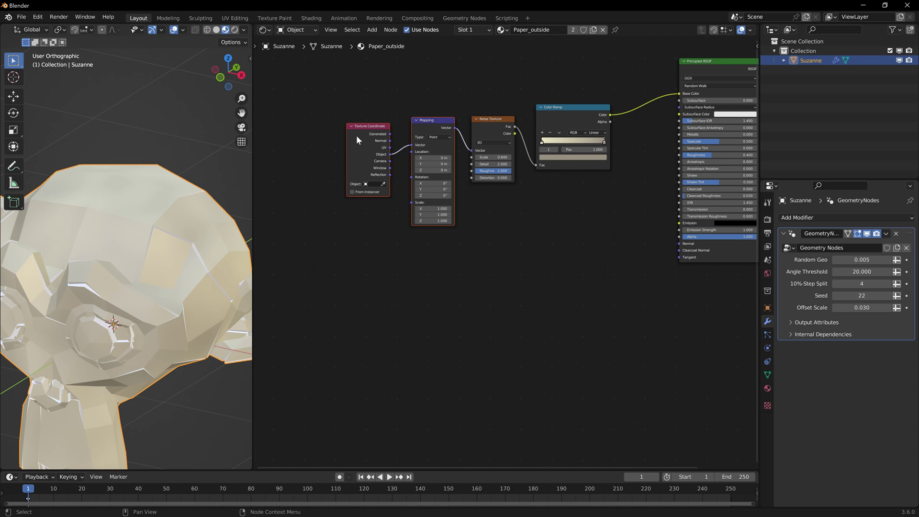
left_click_drag(339, 79, 400, 171)
key("g")
left_click(376, 216)
left_click_drag(403, 85, 428, 131)
key("g")
left_click(396, 171)
middle_click_drag(500, 223, 419, 215)
scroll(376, 198, "up", 2)
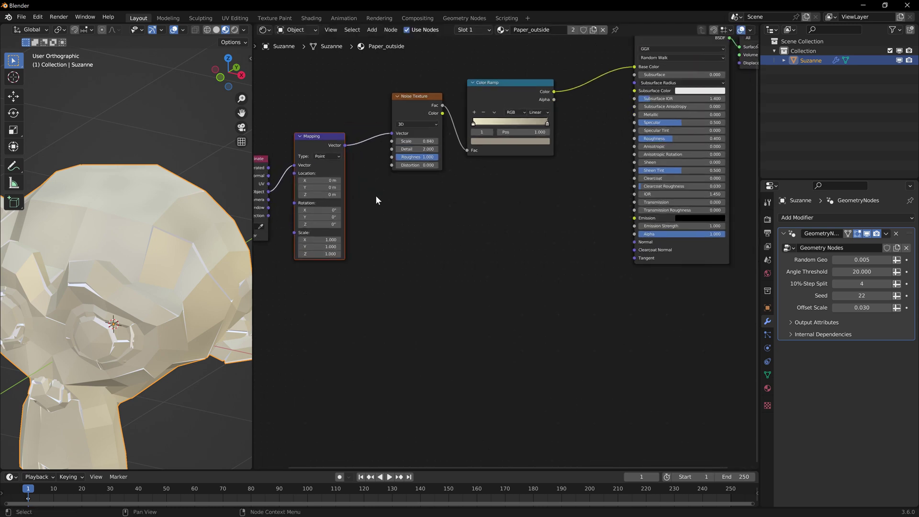
left_click(313, 109)
left_click_drag(317, 139, 330, 89)
Step: Duplicate the Mapping node below the original and feed the copy from the Texture Coordinate's Object output
middle_click_drag(339, 157, 420, 117)
key("shift+d")
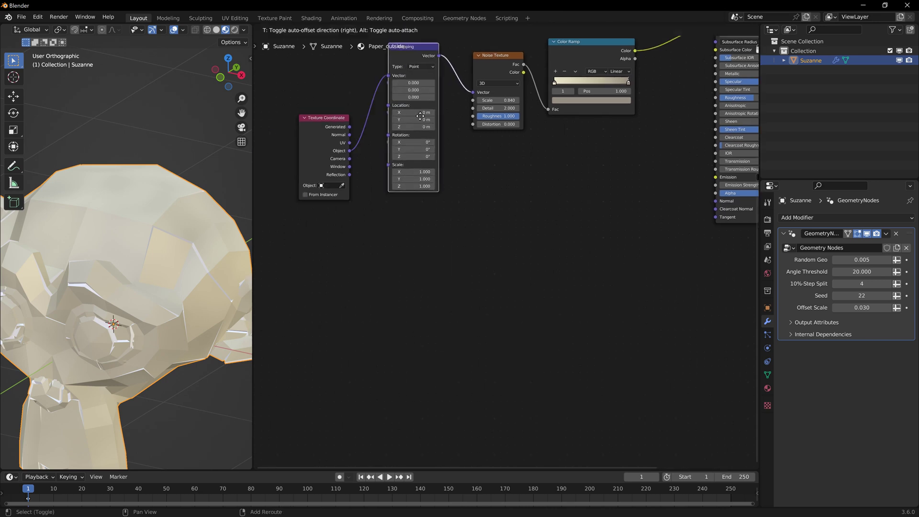
left_click_drag(420, 115, 420, 255)
left_click_drag(351, 151, 406, 188)
Step: Duplicate the Noise Texture node and place the copy beside the lower Mapping node
middle_click_drag(531, 181, 416, 229)
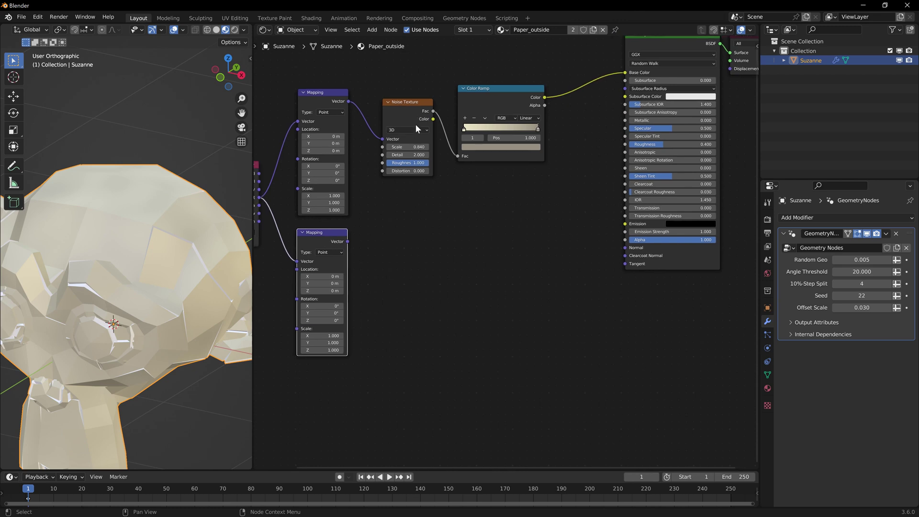
left_click(416, 165)
key("shift+d")
left_click(466, 257)
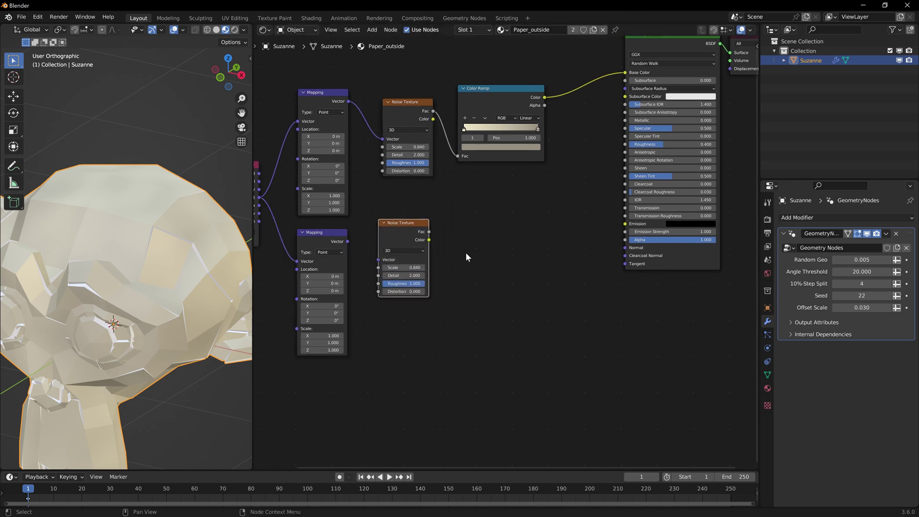
Step: Add a Bump node with the lower Noise Texture's Fac feeding Height, and connect its Normal output to the Principled BSDF's Normal
middle_click_drag(479, 240, 463, 239)
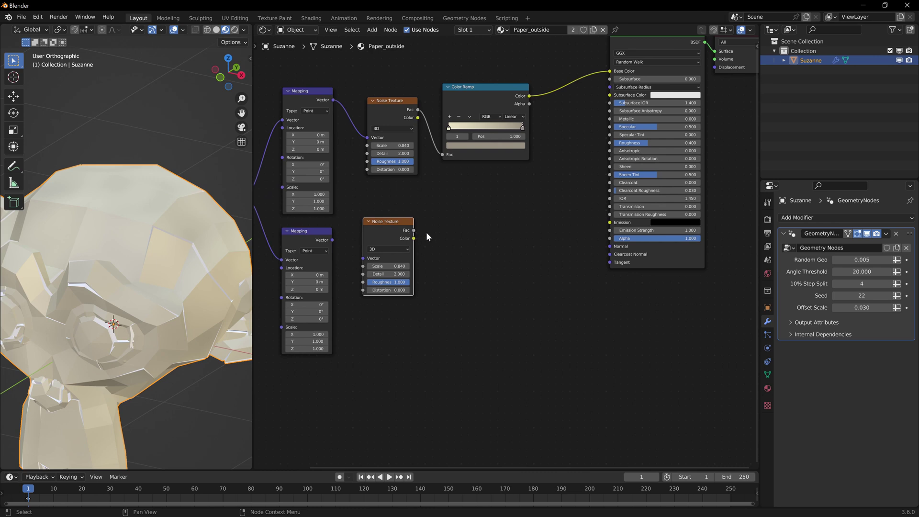
left_click_drag(413, 238, 452, 235)
type("bump hei")
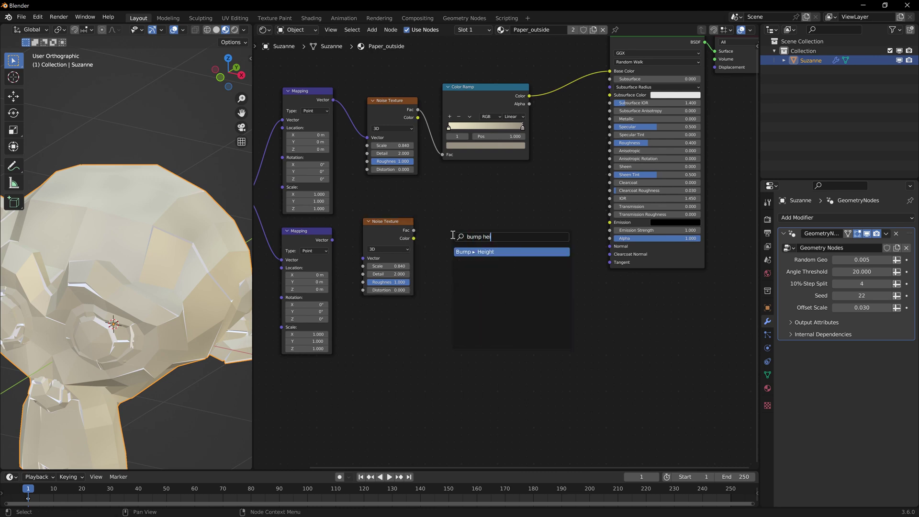
key("Return")
left_click(465, 236)
left_click_drag(516, 241, 610, 247)
Step: Connect the lower Mapping node's Vector output to the lower Noise Texture's Vector input
middle_click_drag(433, 330, 484, 331)
scroll(484, 331, "up", 1)
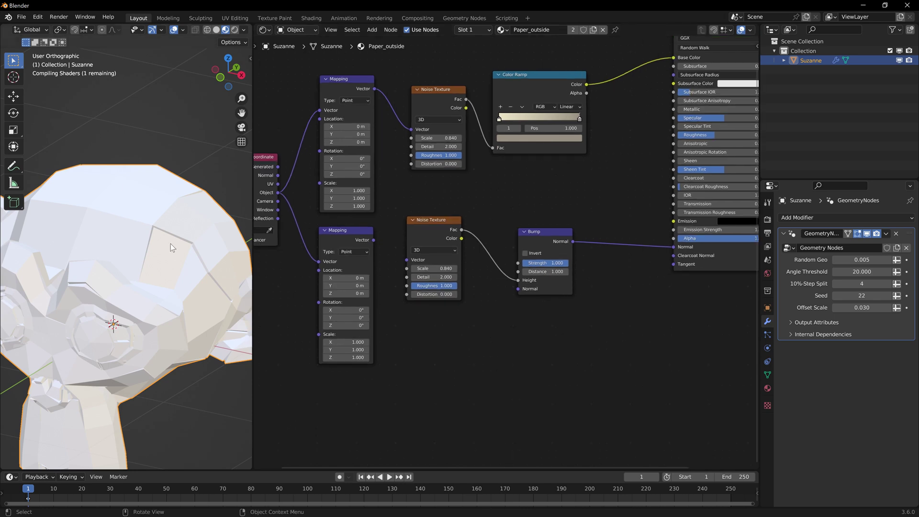
scroll(429, 269, "left", 3, "ctrl")
left_click_drag(420, 237, 453, 253)
Step: Set the lower Noise Texture's Scale to 2 and Detail to 10
scroll(480, 338, "up", 2)
middle_click_drag(485, 339, 500, 345)
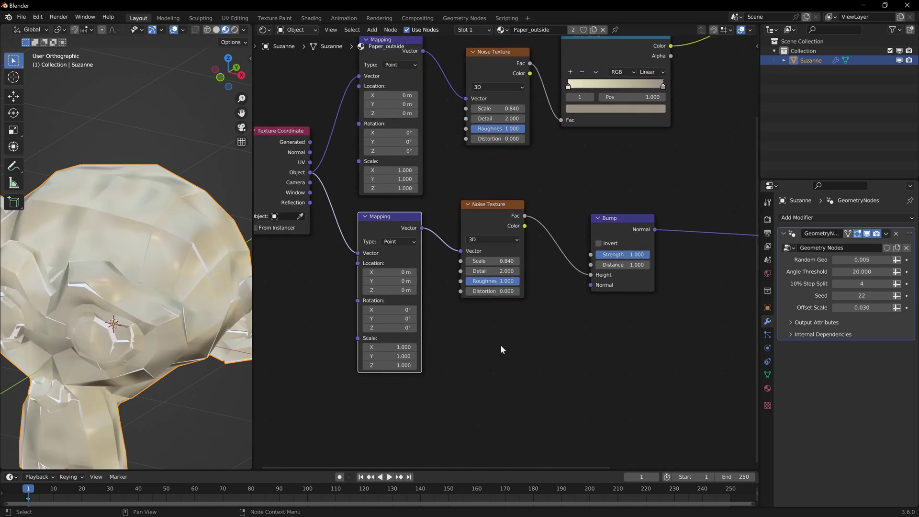
mouse_move(102, 212)
middle_mouse_down()
mouse_move(90, 228)
mouse_move(96, 213)
middle_mouse_up()
scroll(560, 310, "up", 2)
middle_click_drag(563, 310, 574, 314)
scroll(486, 293, "up", 2)
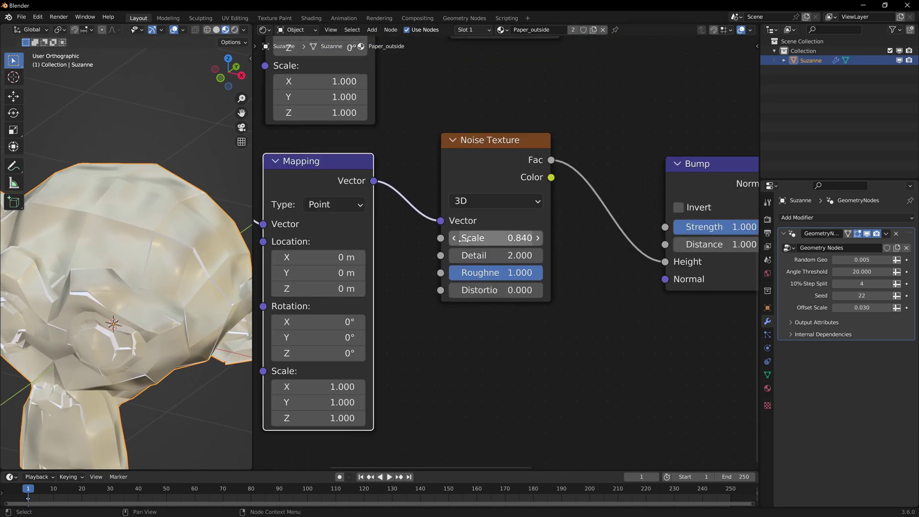
left_click_drag(486, 236, 526, 235)
left_click(517, 237)
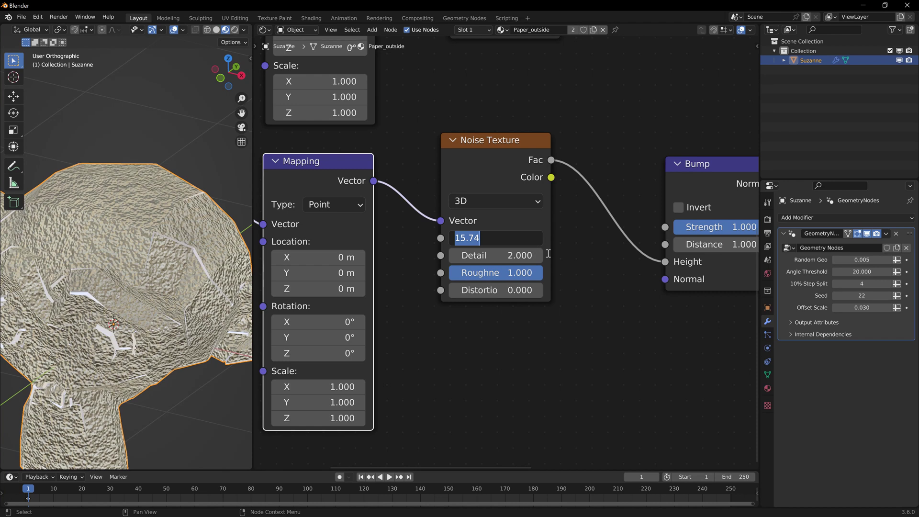
type("2")
key("Return")
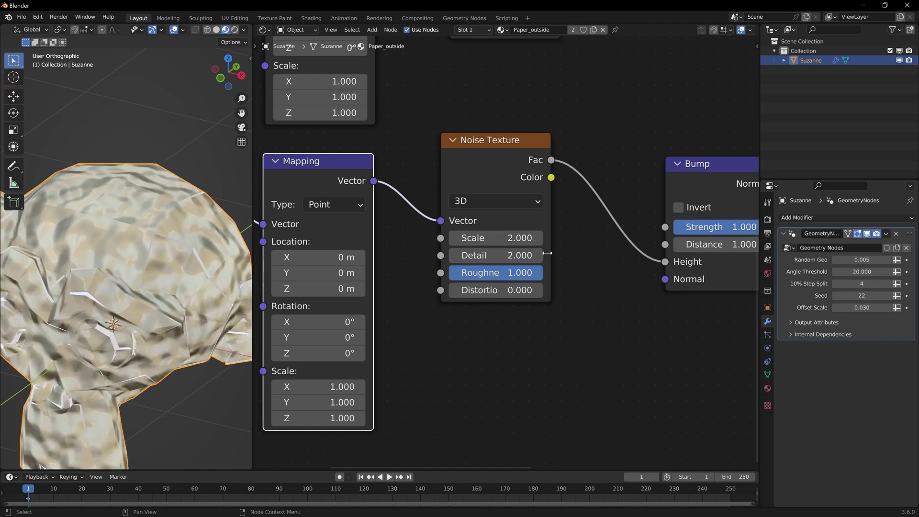
left_click(507, 255)
type("10")
key("Return")
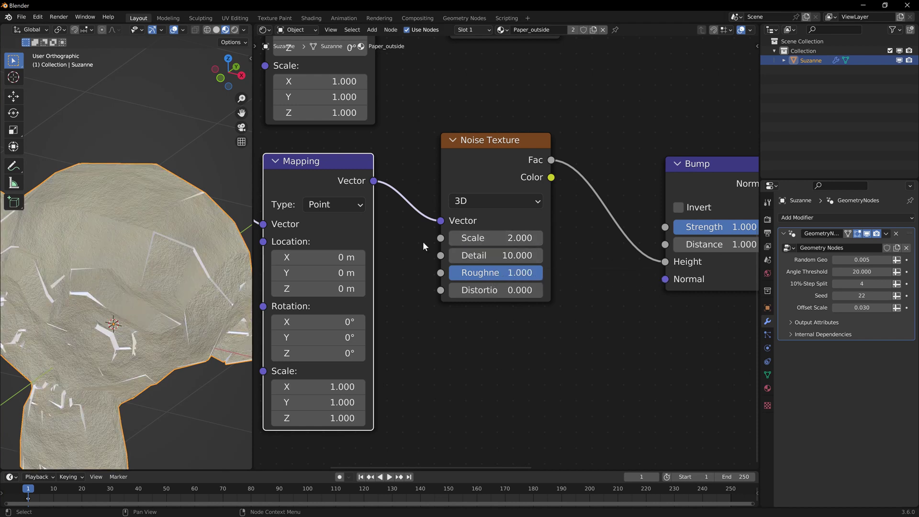
Step: Set the Bump node's Strength to 0.3
scroll(148, 304, "up", 5)
scroll(167, 283, "down", 5)
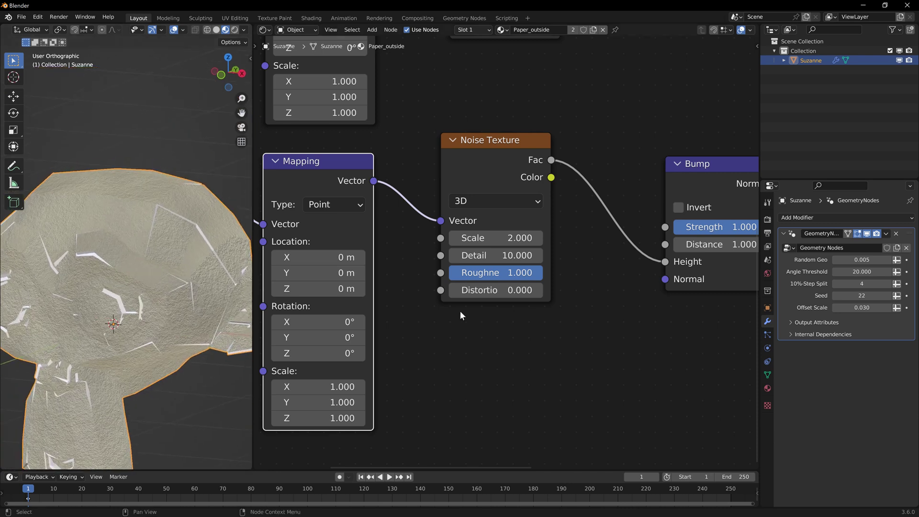
scroll(474, 314, "right", 5, "ctrl")
left_click(597, 236)
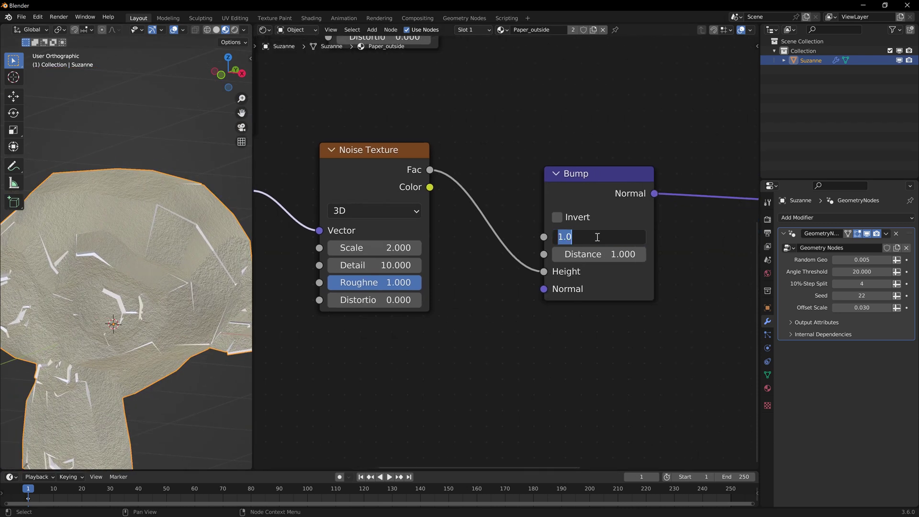
type("0.3")
key("Return")
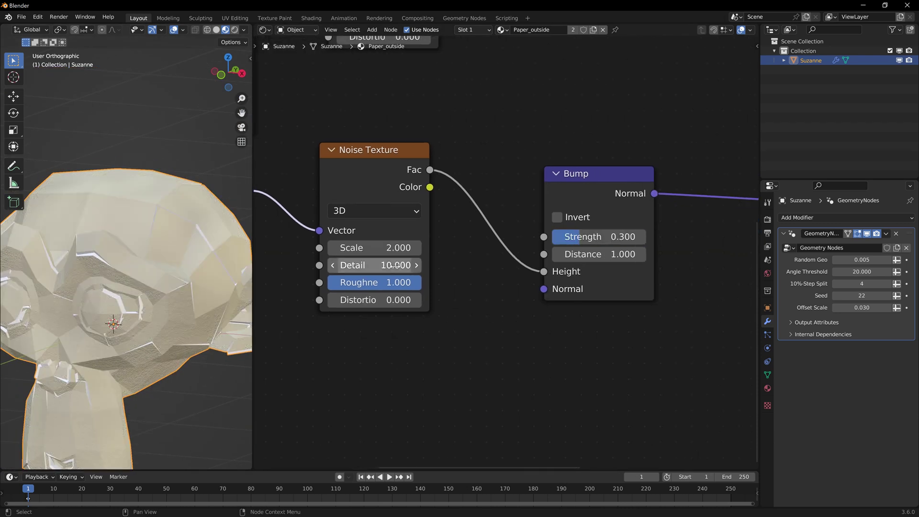
Step: Examine the bump effect on the monkey's paper surface alongside the outside material's node setup
scroll(139, 295, "up", 5)
middle_click_drag(138, 328, 152, 260)
scroll(131, 274, "up", 3)
scroll(134, 276, "down", 6)
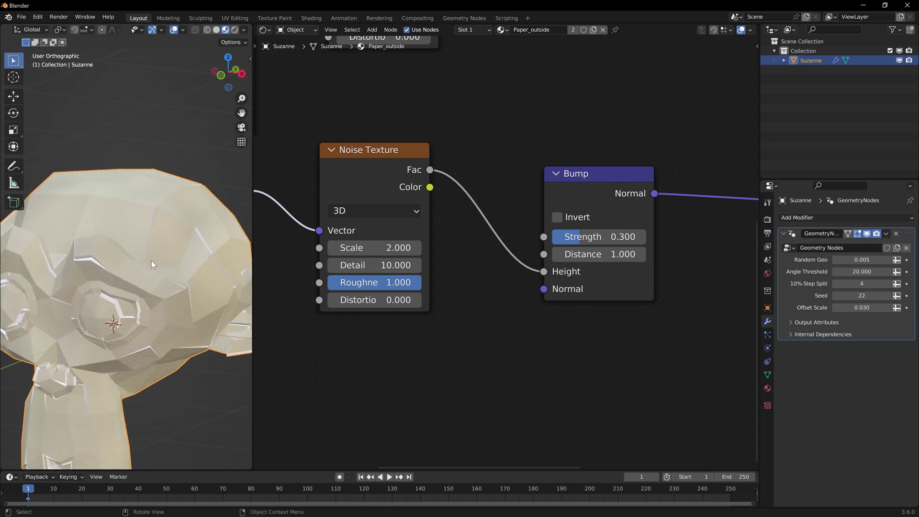
scroll(156, 262, "down", 4)
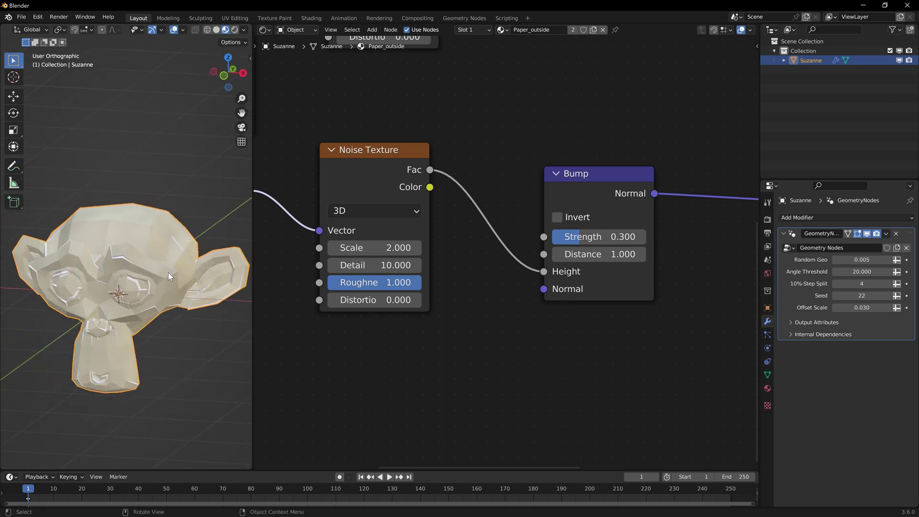
scroll(311, 304, "down", 2)
left_click(430, 188)
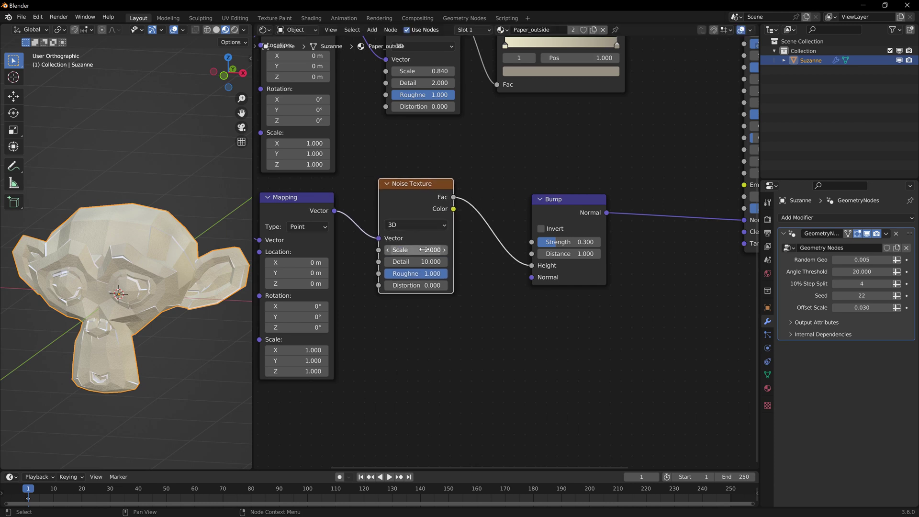
left_click_drag(584, 231, 576, 228)
scroll(709, 203, "down", 3)
middle_click_drag(728, 199, 547, 257)
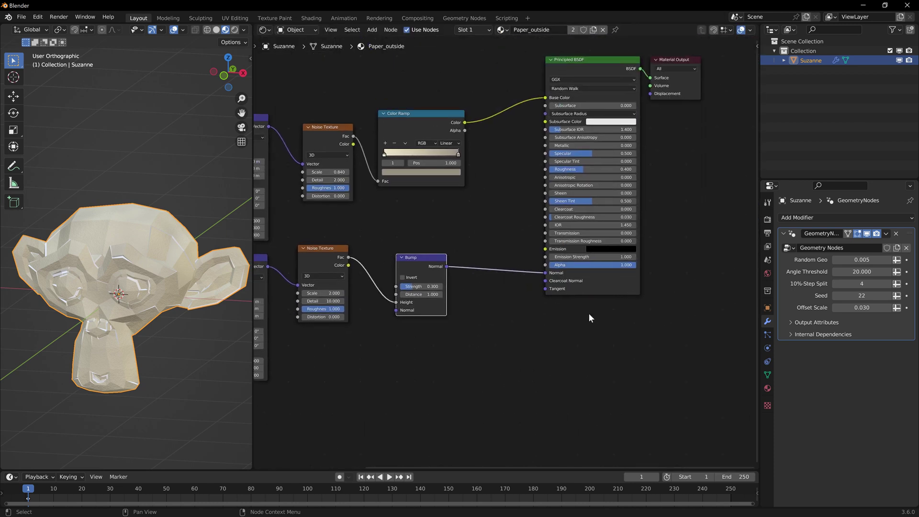
scroll(478, 294, "up", 1)
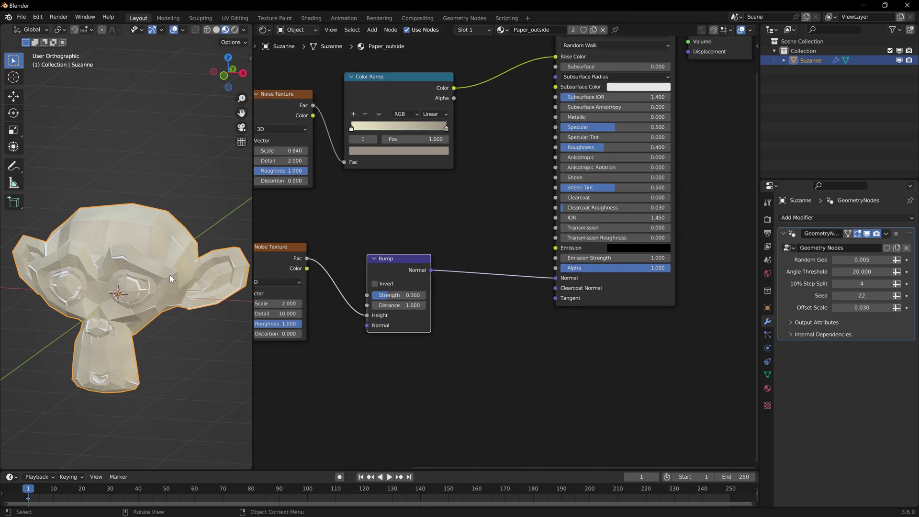
middle_click_drag(169, 275, 155, 282)
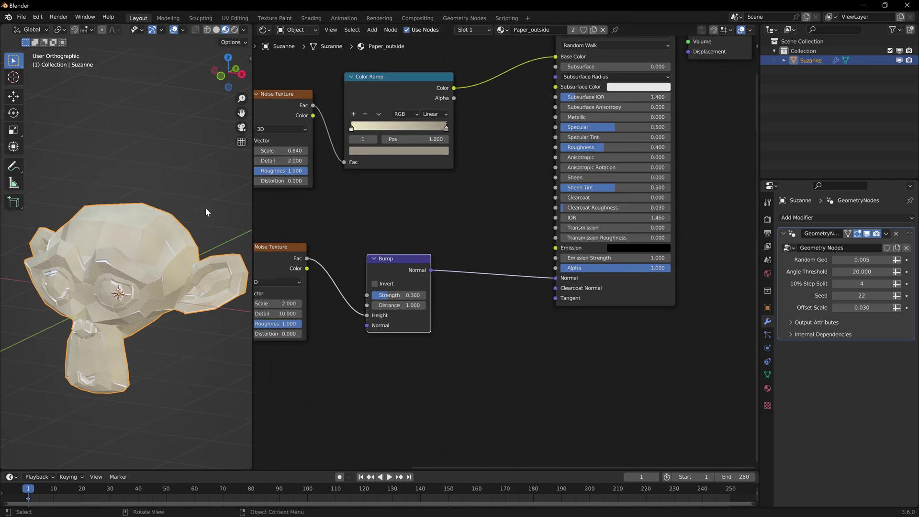
Step: Switch the shader editor's material to Paper_inside
left_click(502, 30)
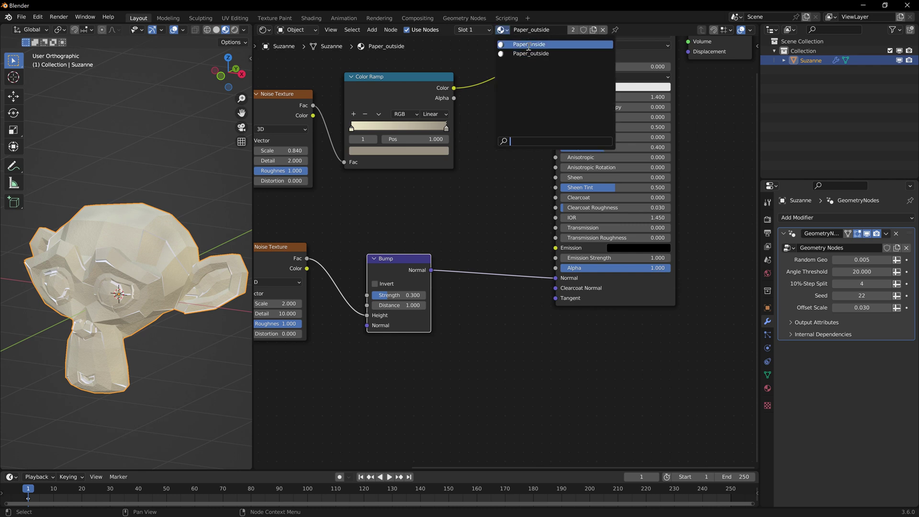
left_click(537, 53)
left_click(502, 30)
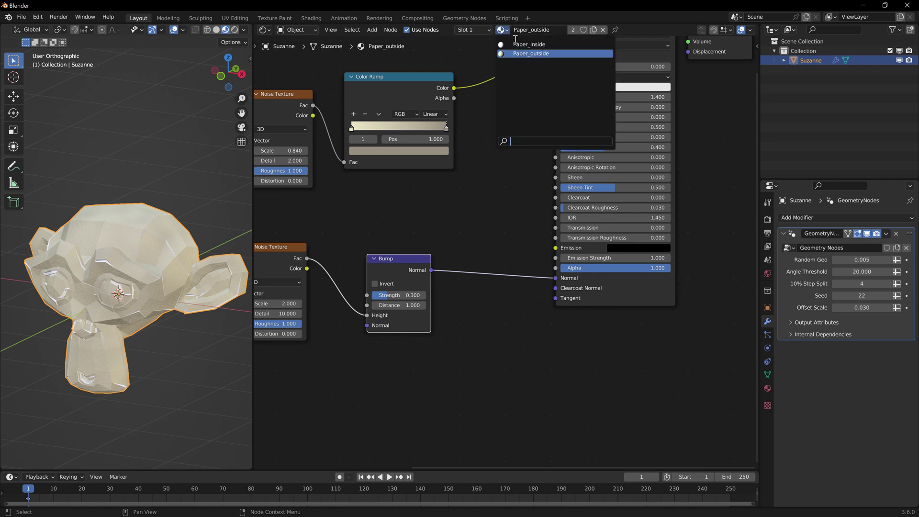
left_click(519, 44)
scroll(580, 117, "down", 6)
middle_click_drag(548, 114, 462, 209)
scroll(461, 209, "up", 2)
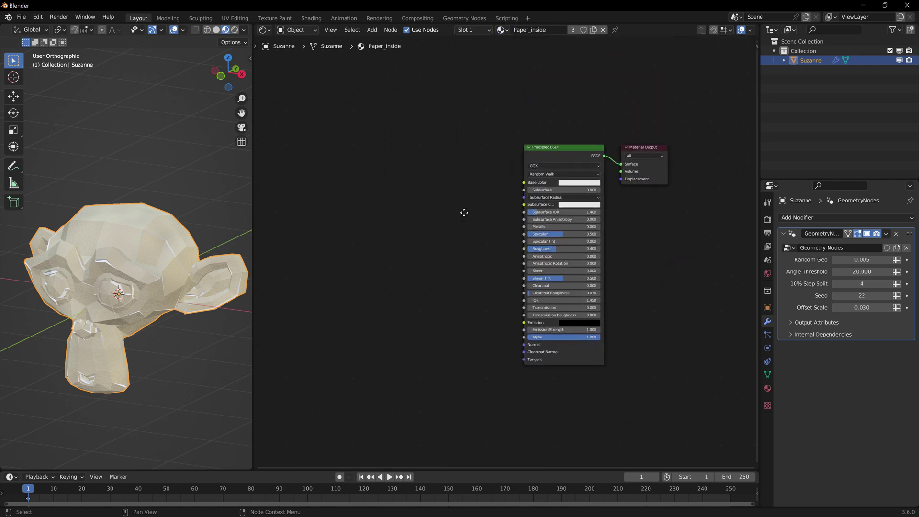
Step: Add a Voronoi Texture node in front of the Principled BSDF in the Paper_inside material
key("shift+a")
type("voro")
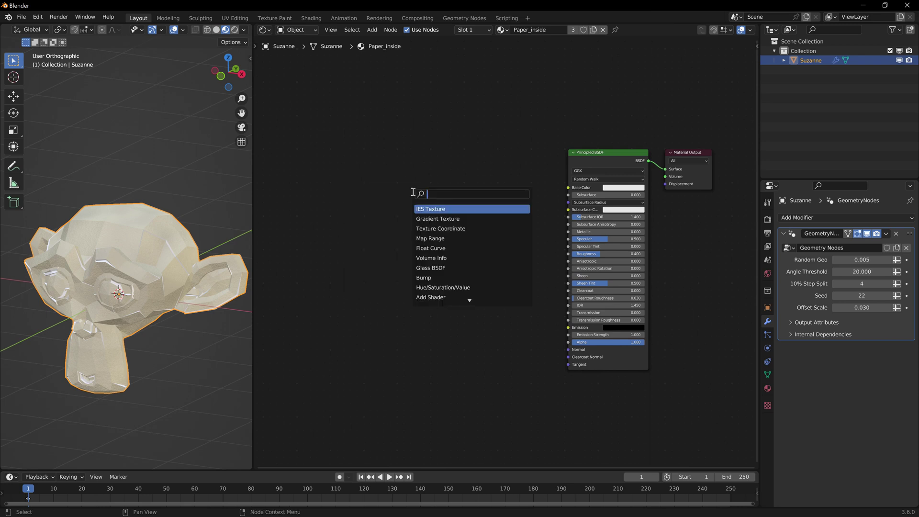
key("Return")
left_click(413, 192)
scroll(413, 192, "up", 1)
scroll(413, 194, "up", 2)
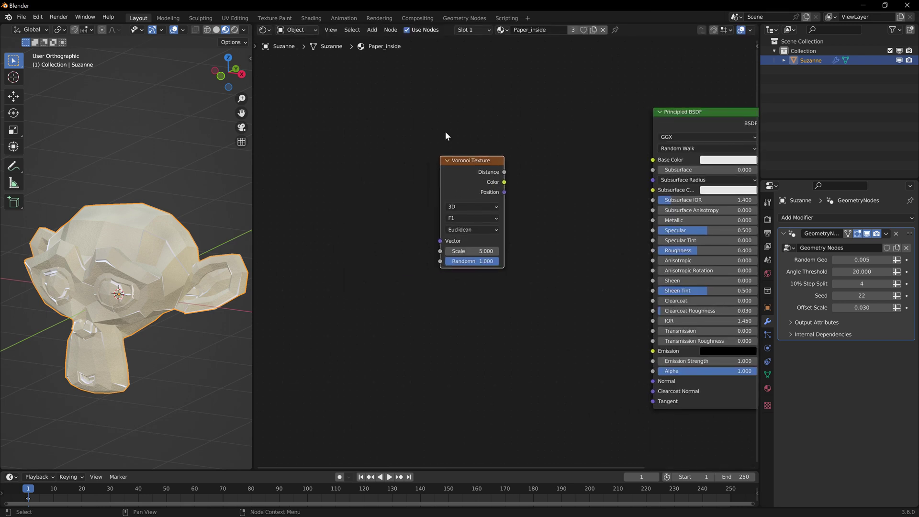
Step: Add Mapping and Texture Coordinate nodes to the Voronoi Texture, feeding the Object output into the Mapping's Vector
key("ctrl+t")
middle_click_drag(359, 142, 419, 124)
scroll(409, 167, "up", 3)
left_click_drag(370, 191, 392, 184)
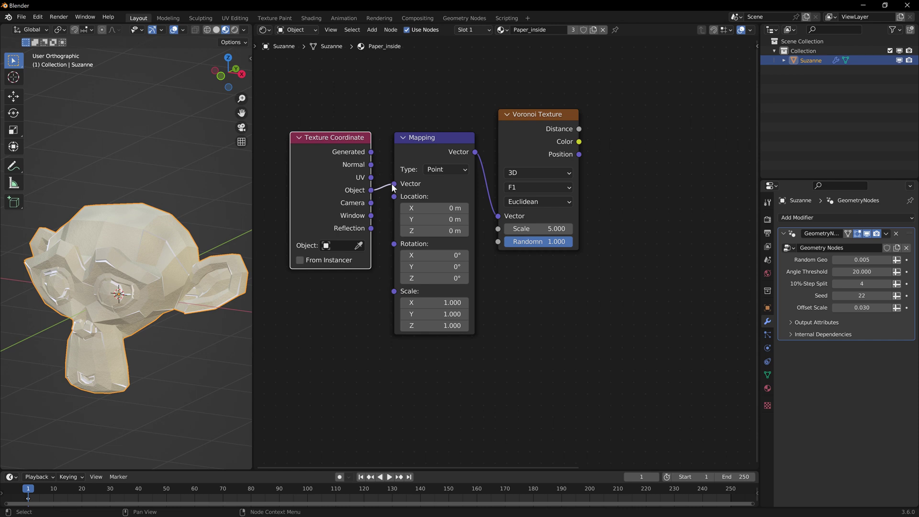
middle_click_drag(633, 172, 580, 205)
left_click_drag(512, 158, 516, 178)
middle_click_drag(585, 140, 480, 120)
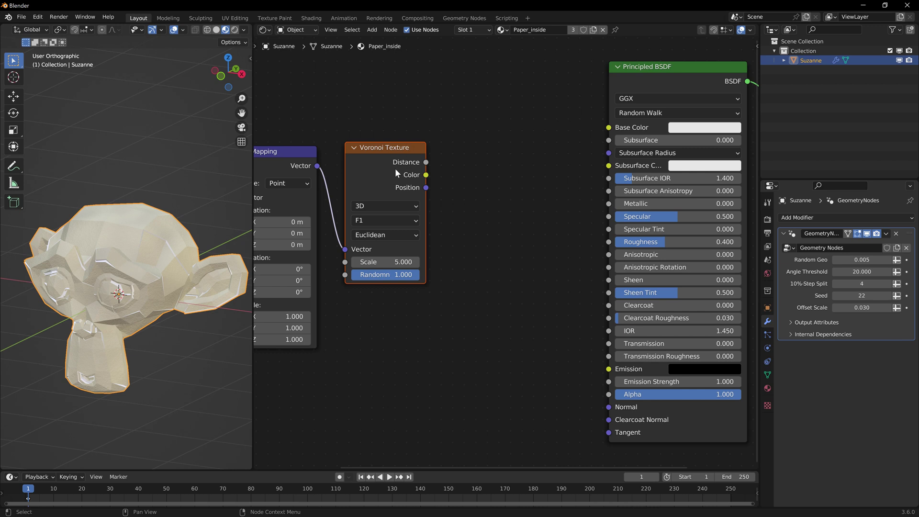
Step: Add a Color Ramp node between the Voronoi Texture and the Principled BSDF
key("Home")
key("g")
left_click(463, 229)
key("shift+a")
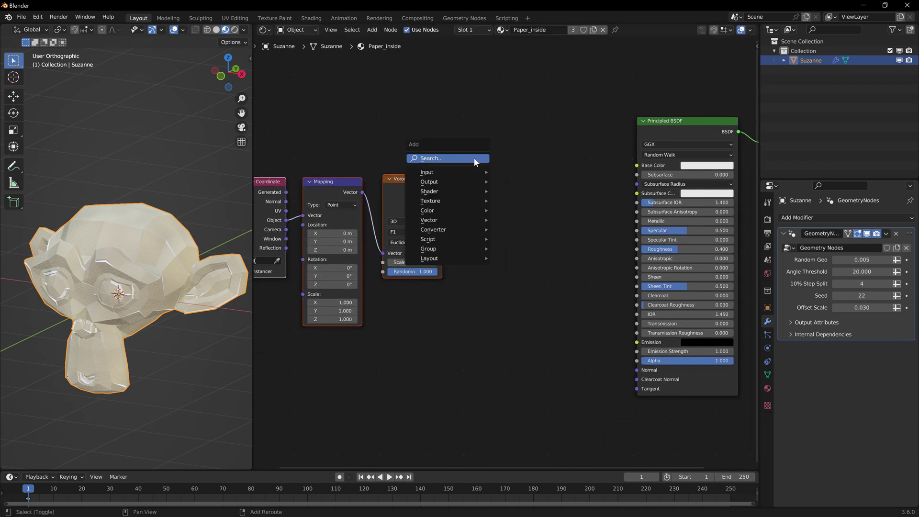
left_click(474, 157)
type("color r")
key("Return")
left_click(474, 180)
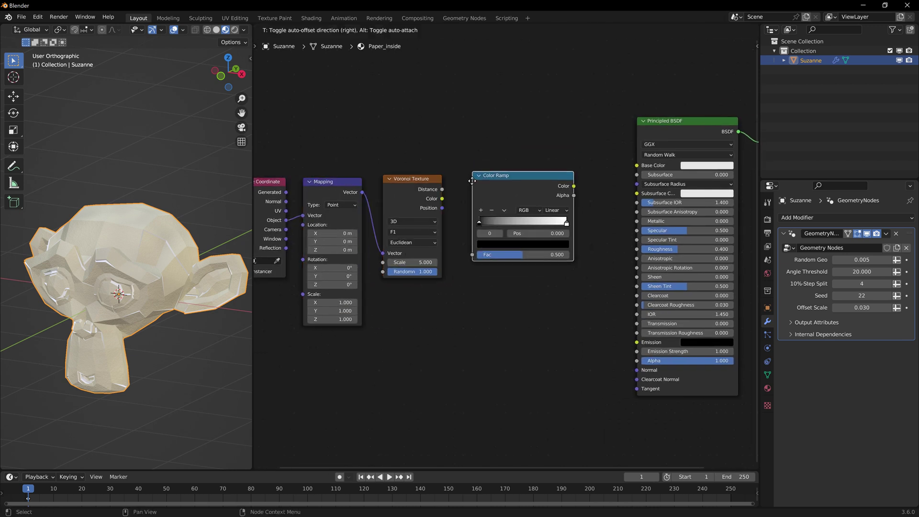
Step: Connect the Voronoi Texture's Distance to the Color Ramp's Fac, and the ramp's Color to the Principled BSDF's Base Color
scroll(502, 250, "up", 2)
left_click_drag(419, 165, 443, 186)
left_click_drag(456, 258, 458, 258)
middle_click_drag(557, 112, 481, 133)
left_click_drag(520, 184, 606, 156)
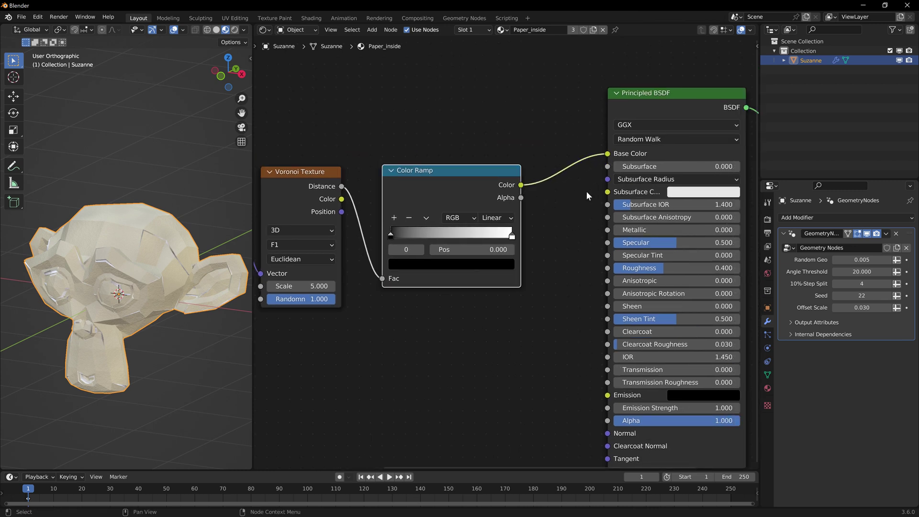
right_click_drag(531, 191, 564, 191, "ctrl")
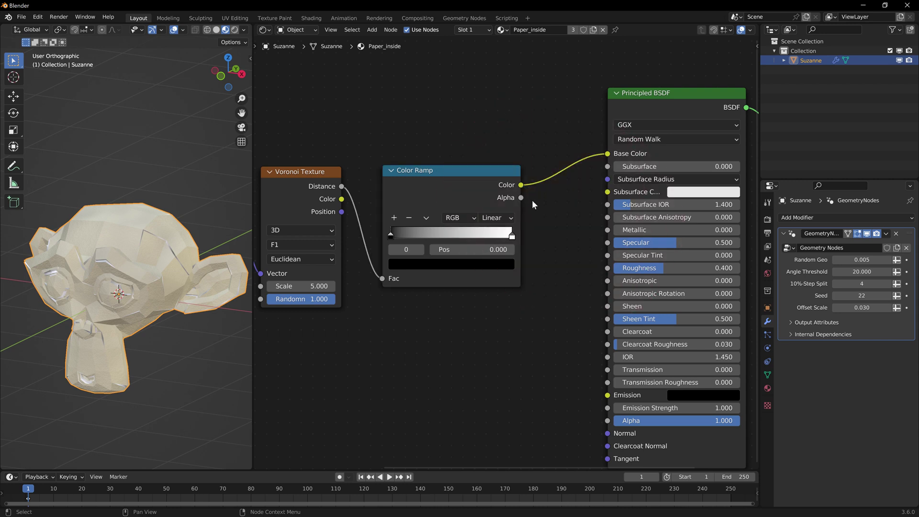
Step: Set the viewport to Rendered shading with Scene World disabled and inspect the paper cuts up close
left_click(234, 30)
left_click(244, 29)
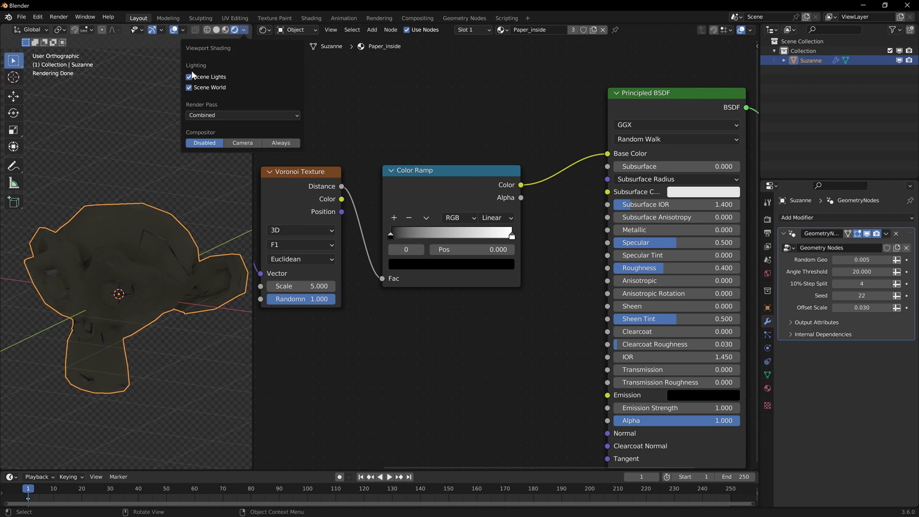
left_click(186, 88)
scroll(145, 301, "up", 8)
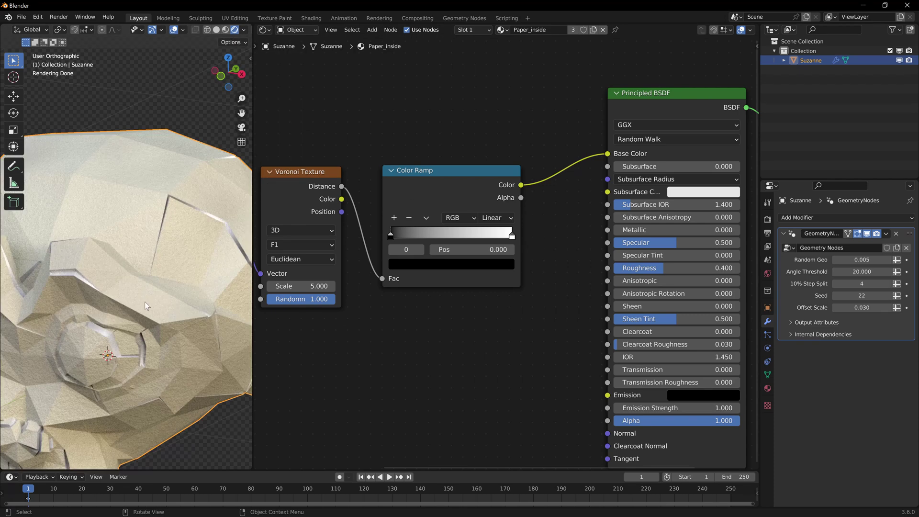
scroll(154, 286, "down", 5)
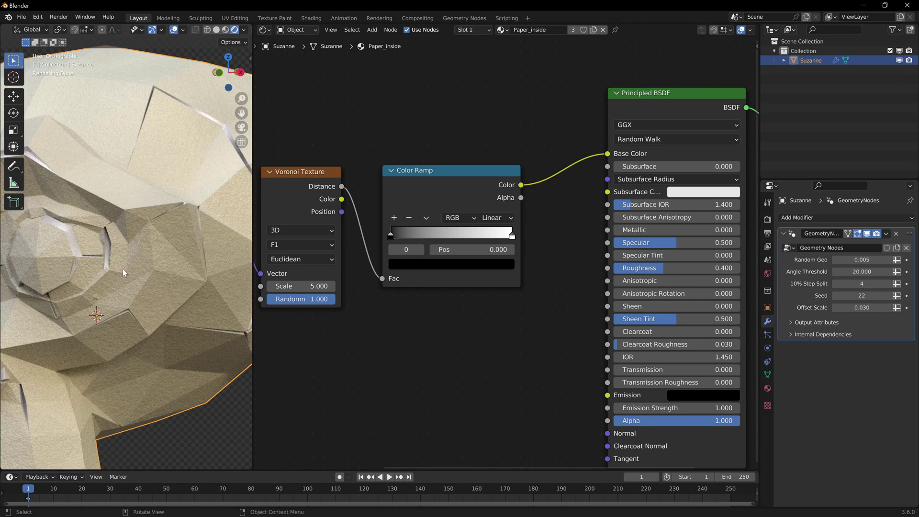
scroll(123, 268, "up", 3)
middle_click_drag(183, 206, 129, 235)
scroll(119, 229, "up", 4)
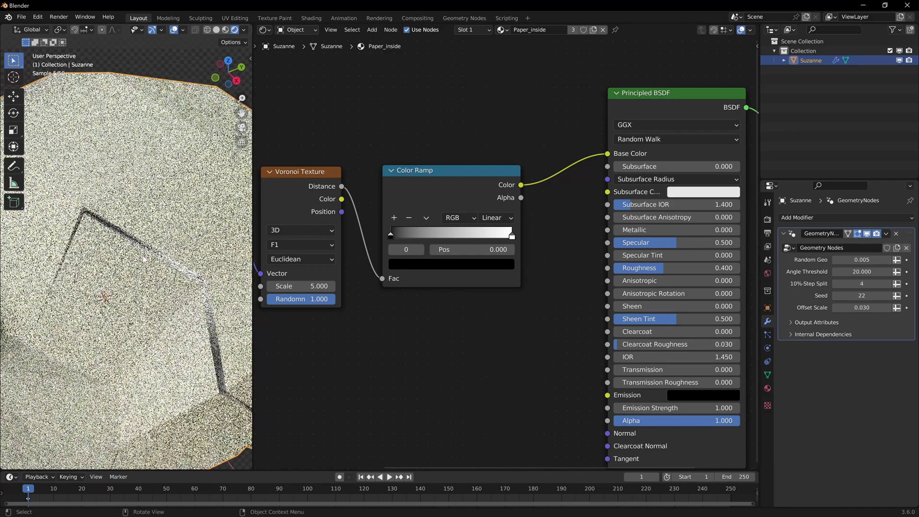
middle_click_drag(171, 257, 179, 286)
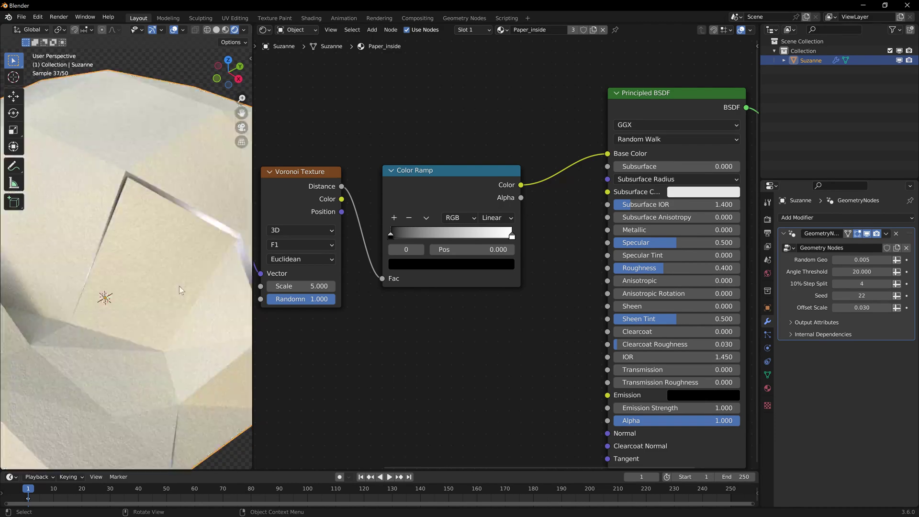
Step: Change the Color Ramp's black stop to a dark yellowish brown
scroll(421, 307, "down", 2)
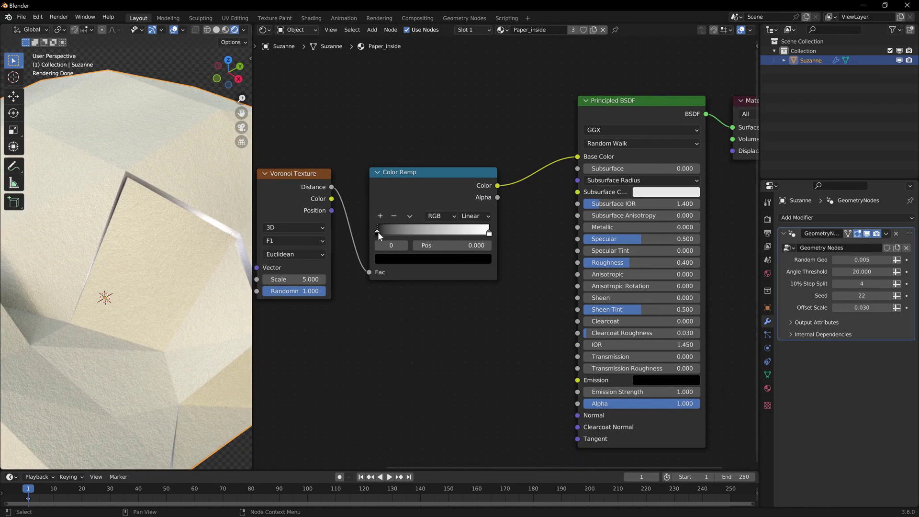
left_click(377, 232)
left_click(412, 259)
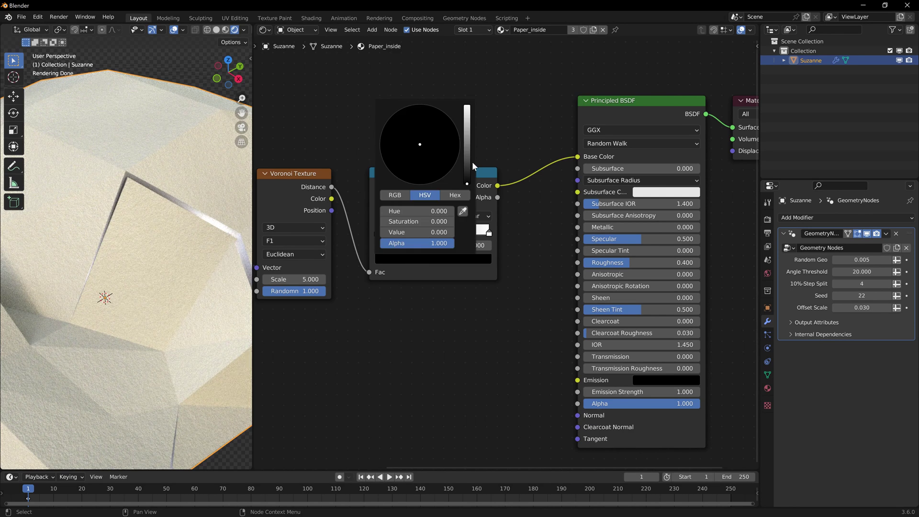
left_click(467, 149)
left_click(415, 151)
left_click_drag(467, 148, 467, 157)
left_click_drag(409, 154, 409, 156)
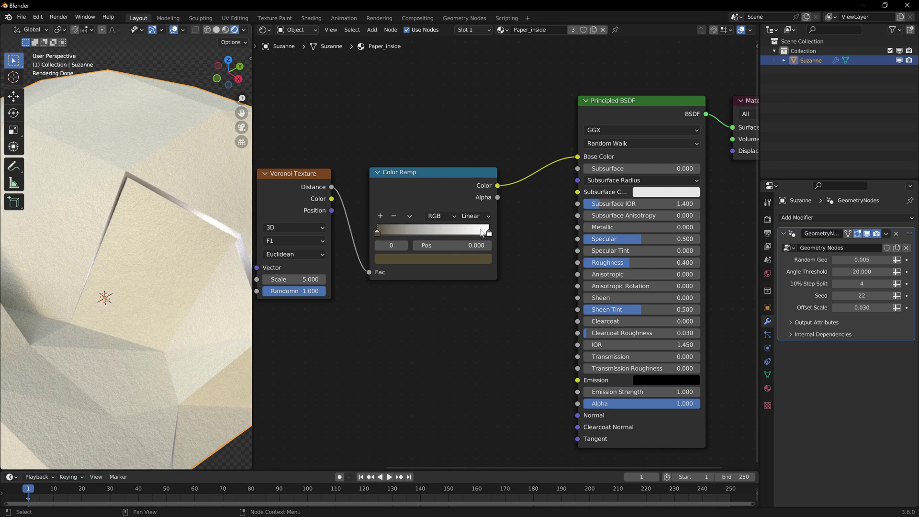
Step: Change the Color Ramp's white stop to a light beige with hue 0.082, saturation 0.426 and value 0.555
left_click(489, 232)
left_click(469, 261)
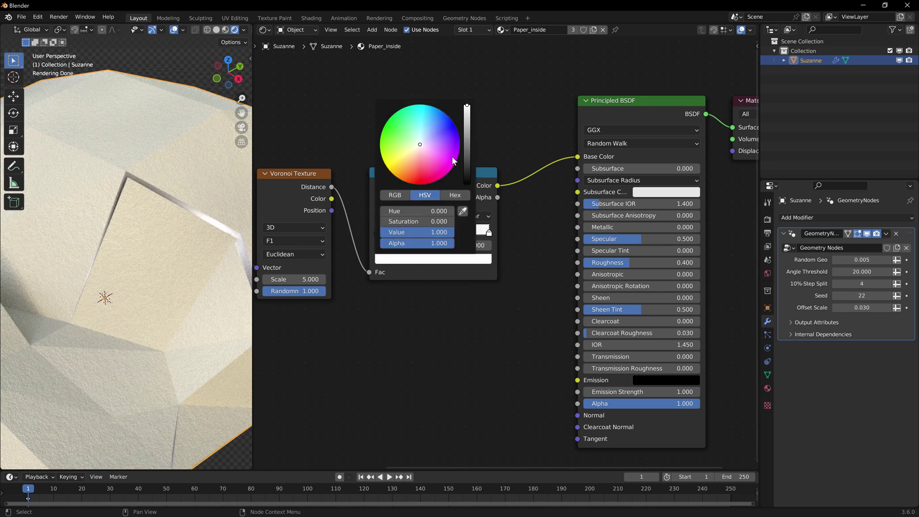
left_click(416, 147)
left_click_drag(465, 130, 467, 125)
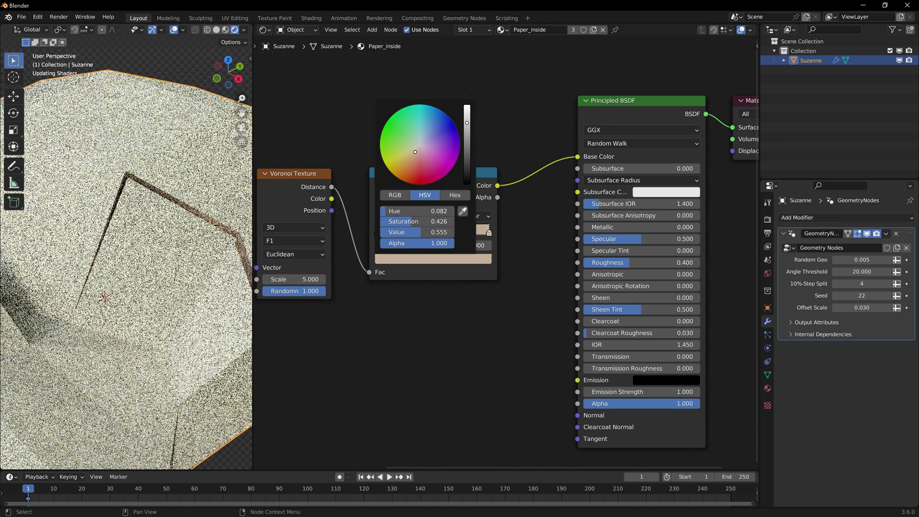
middle_click_drag(138, 201, 184, 240)
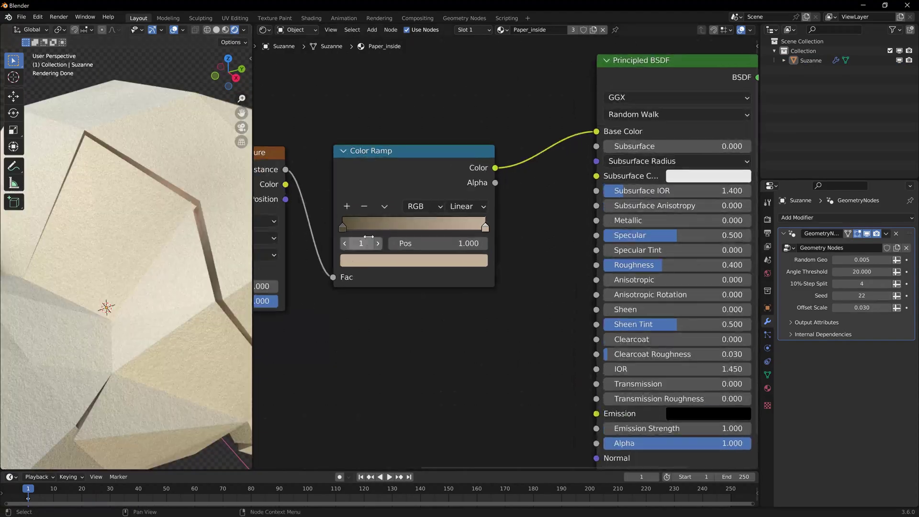
Step: Move the Color Ramp's two stops closer together, placing the beige stop at position 0.657
left_click(387, 225)
left_click_drag(484, 228, 441, 228)
left_click_drag(384, 228, 435, 228)
scroll(397, 270, "down", 4)
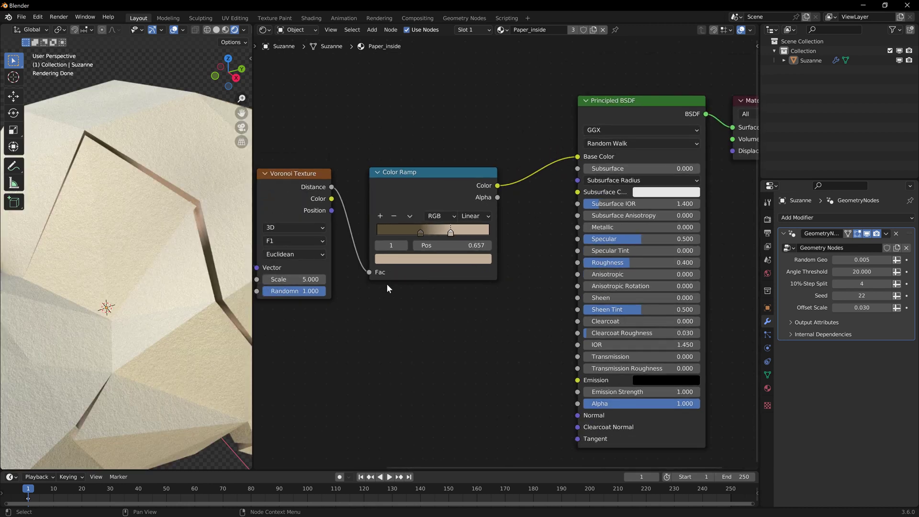
Step: Set the Voronoi Texture's Scale to 400
middle_click_drag(387, 283, 446, 270)
scroll(105, 291, "down", 3)
middle_click_drag(104, 291, 218, 231)
middle_click_drag(365, 291, 387, 289)
scroll(400, 261, "up", 1)
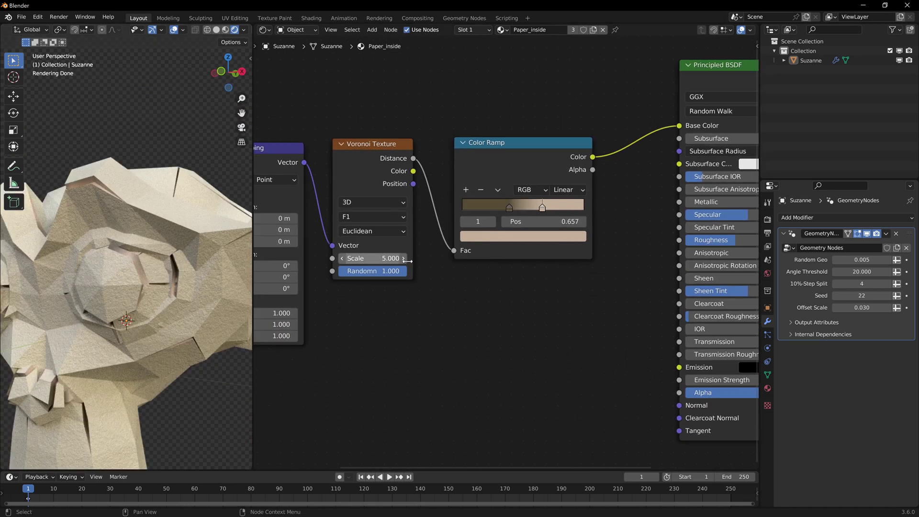
double_click(373, 259)
type("4")
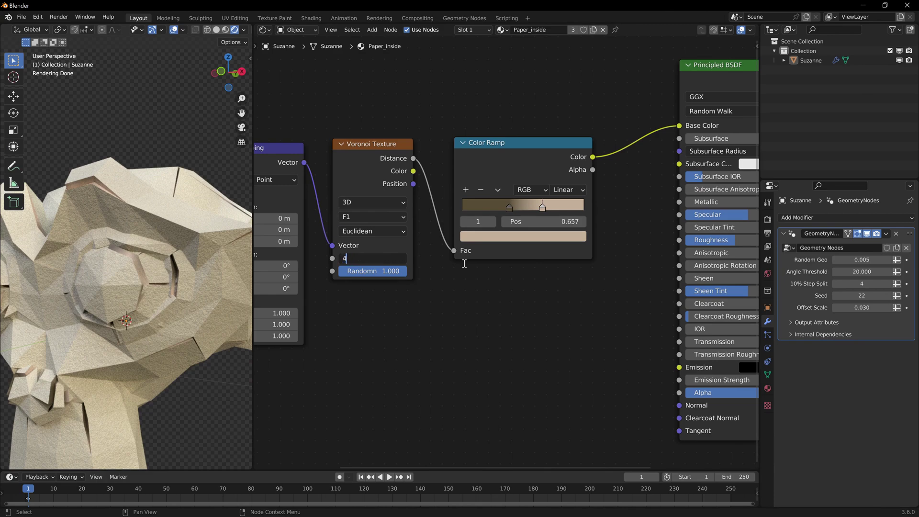
type("00")
key("Return")
middle_click_drag(96, 249, 136, 225)
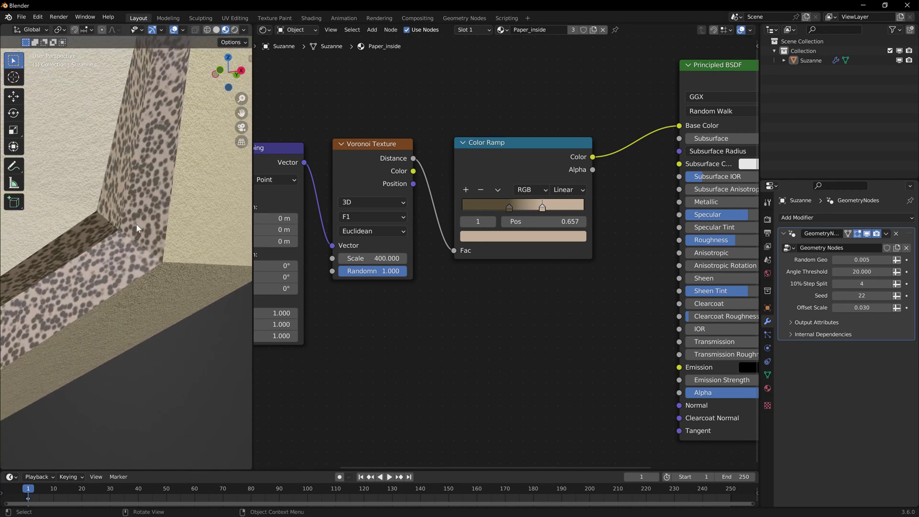
Step: Set the Voronoi Texture's Randomness to 0.15
left_click_drag(388, 272, 356, 274)
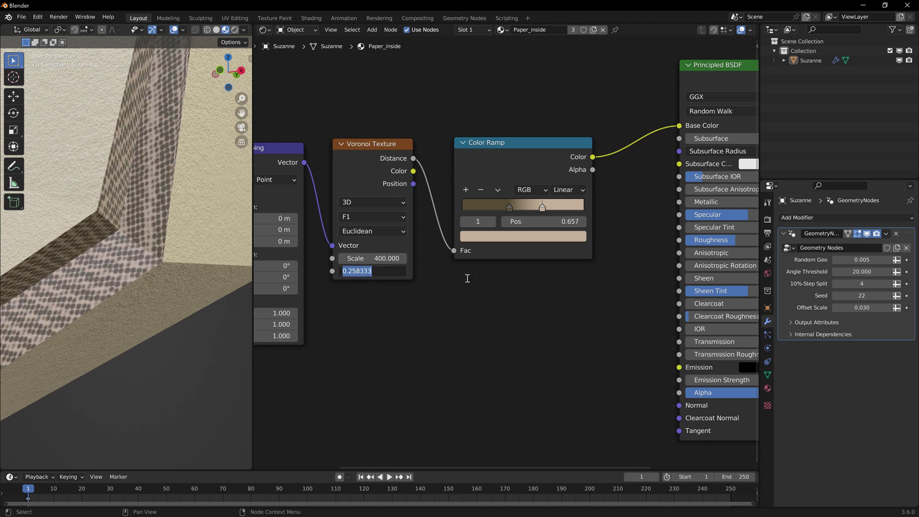
type("0.1")
key("Return")
left_click(375, 274)
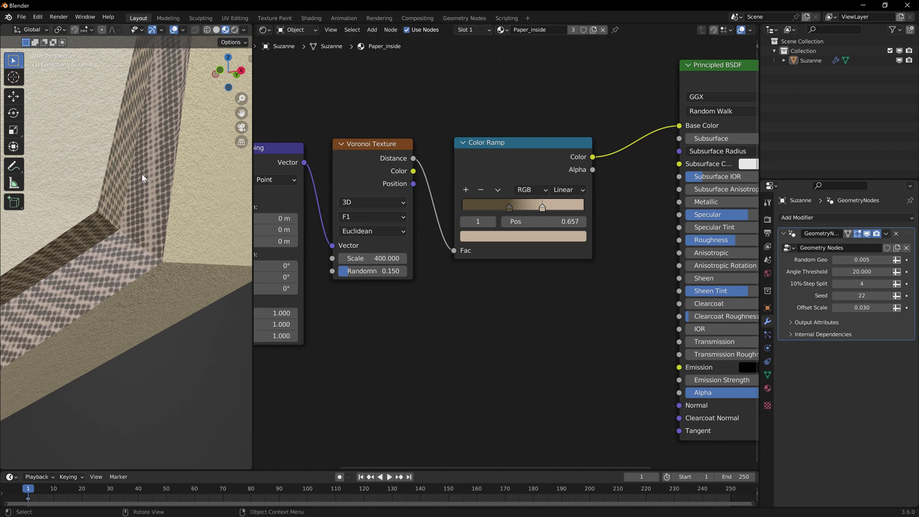
scroll(498, 197, "down", 2)
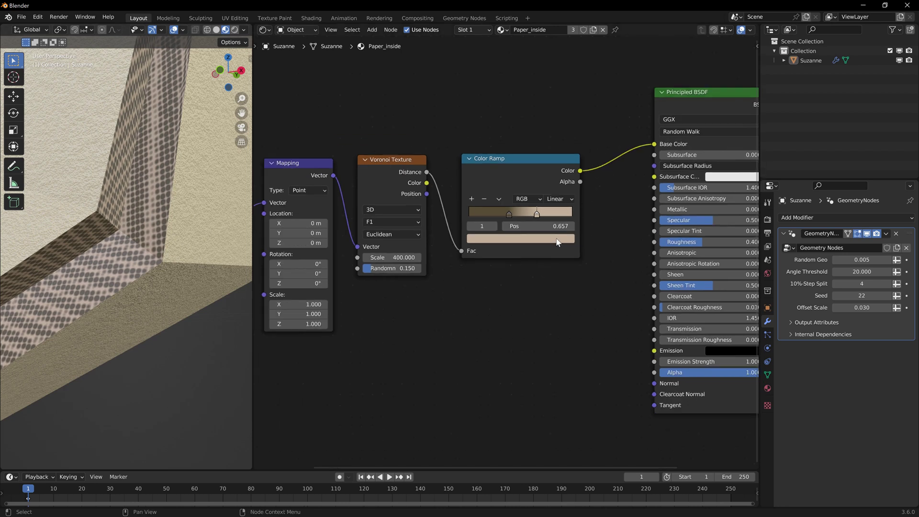
Step: Add a Bump node fed at Height by the Color Ramp's Color and connect it to the Principled BSDF's Normal
scroll(516, 190, "down", 1)
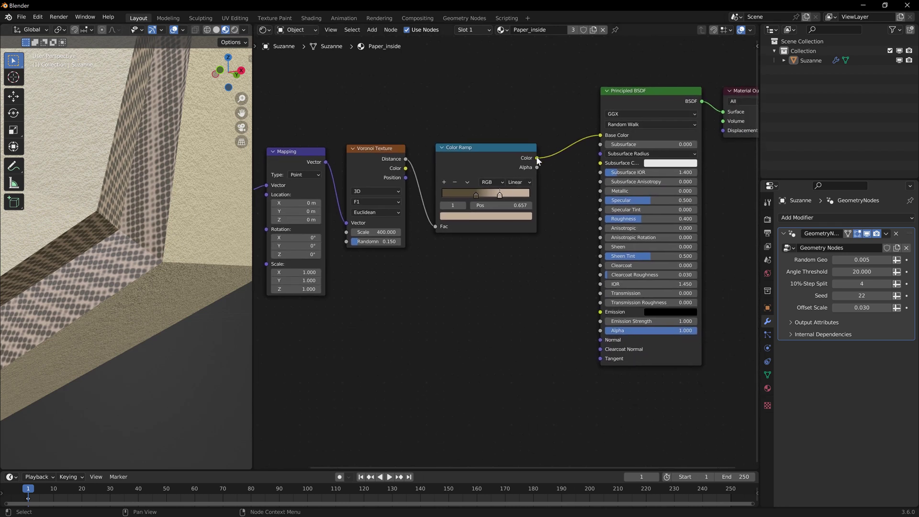
left_click_drag(536, 159, 471, 318)
type("bump hei")
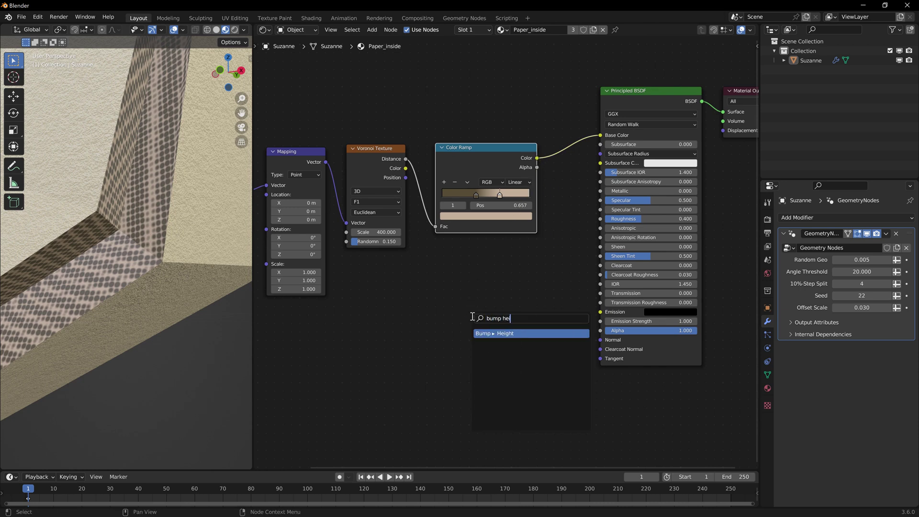
key("Return")
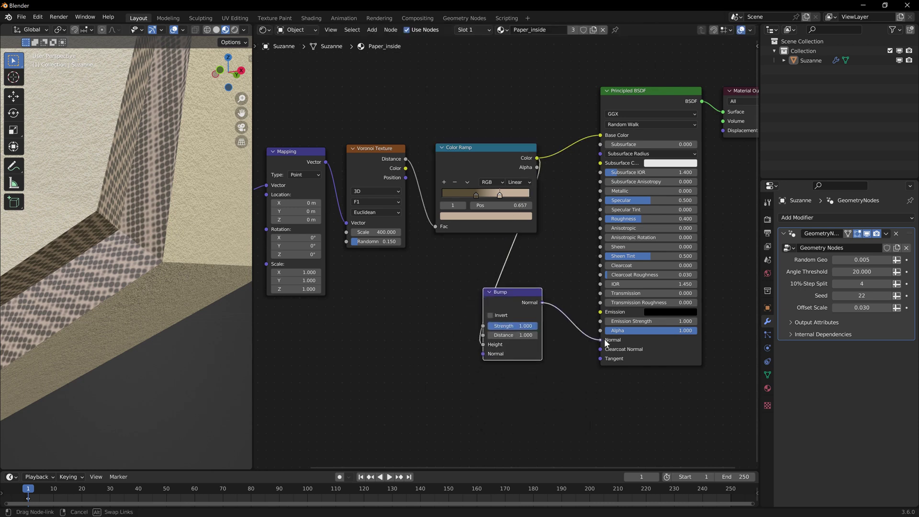
left_click_drag(605, 340, 602, 340)
middle_click_drag(368, 293, 411, 303)
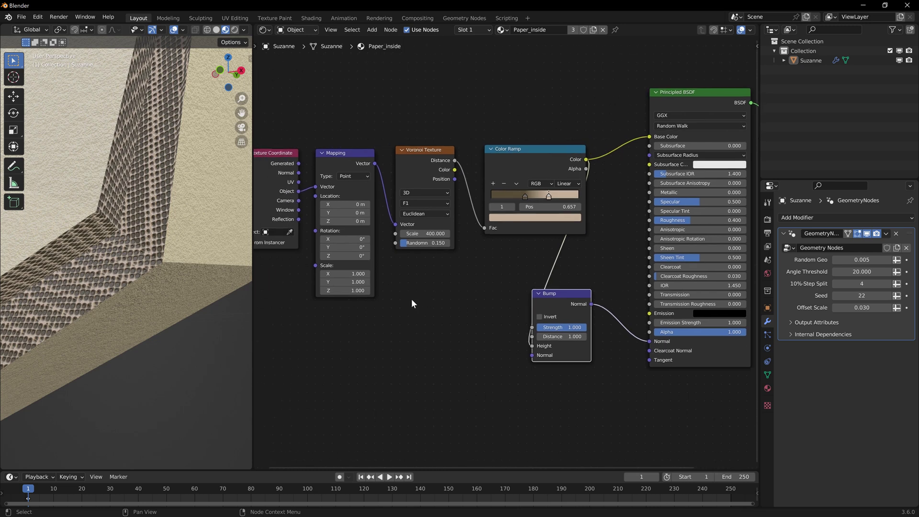
Step: Reduce the Geometry Nodes modifier's Offset Scale to 0.015, trying 0.02 first
scroll(154, 247, "down", 6)
middle_click_drag(154, 247, 137, 222)
scroll(120, 261, "up", 5)
scroll(153, 191, "up", 4)
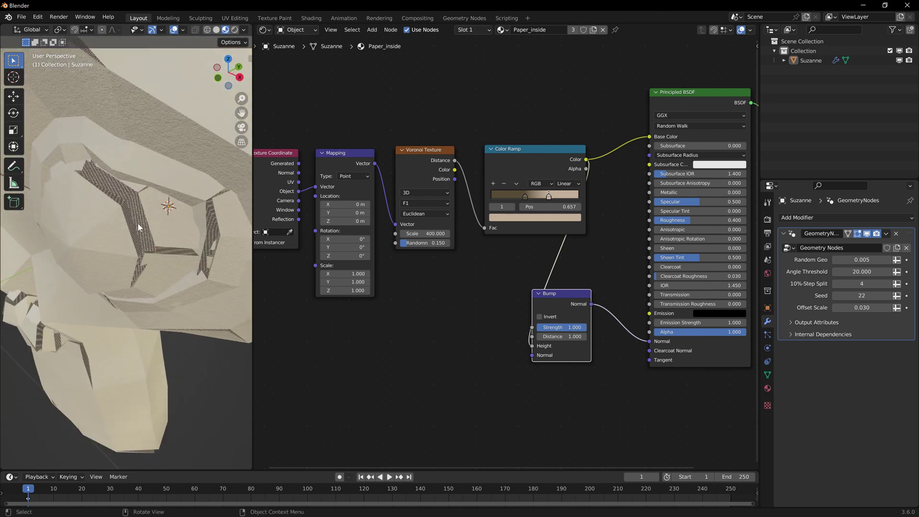
scroll(439, 263, "down", 1)
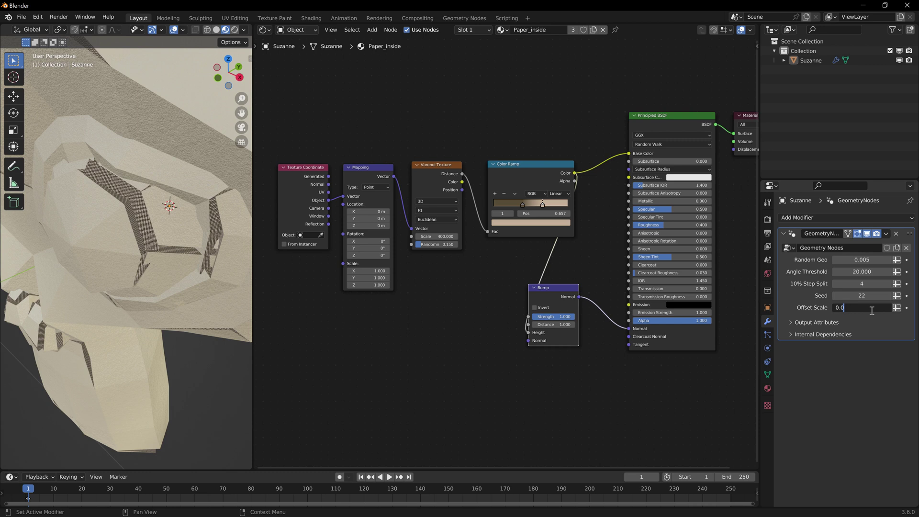
type("2")
key("Return")
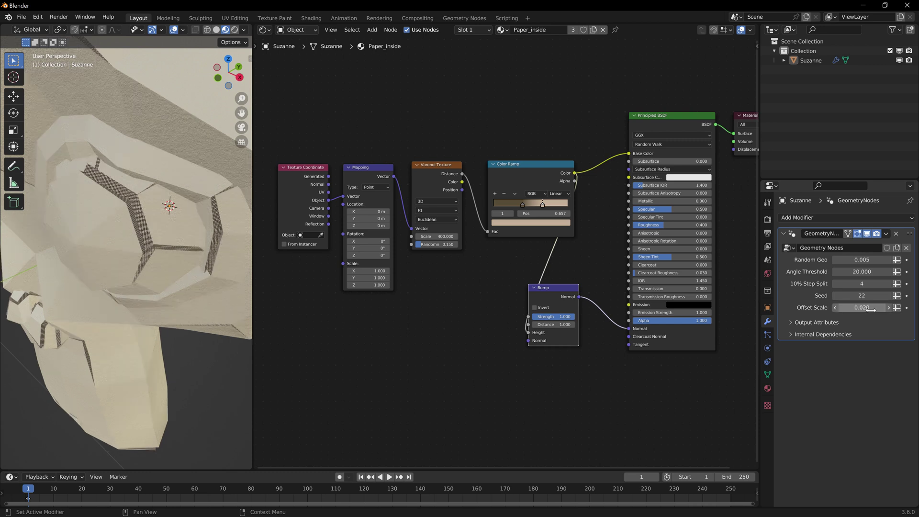
key("Return")
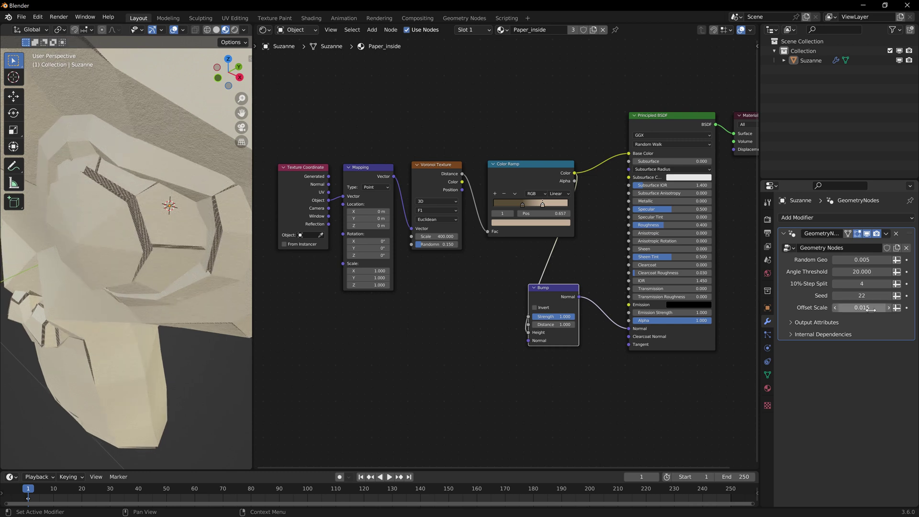
Step: Set the modifier's Angle Threshold to 40
middle_click_drag(129, 207, 142, 189)
scroll(142, 190, "down", 4)
scroll(142, 190, "up", 2)
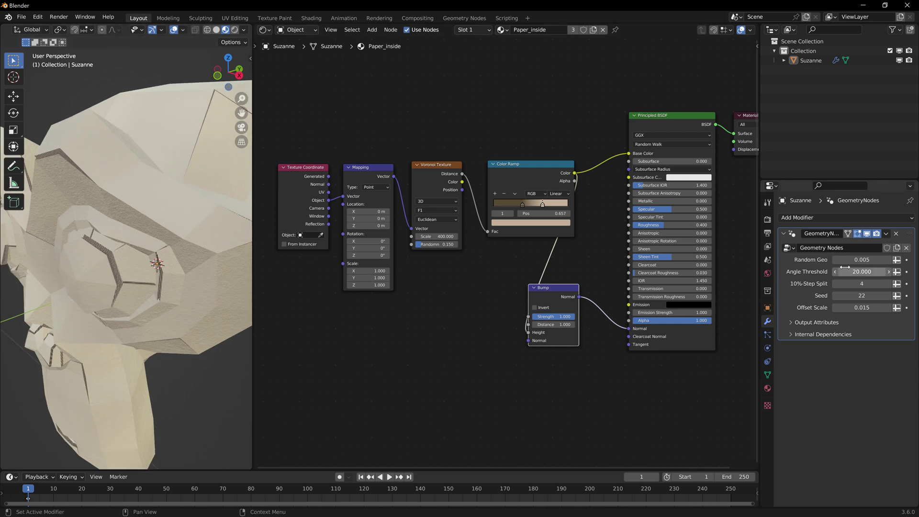
type("40")
key("Return")
Step: Examine the inside material's pattern along the split edges around the monkey's eye, both close up and from farther away
scroll(151, 254, "up", 3)
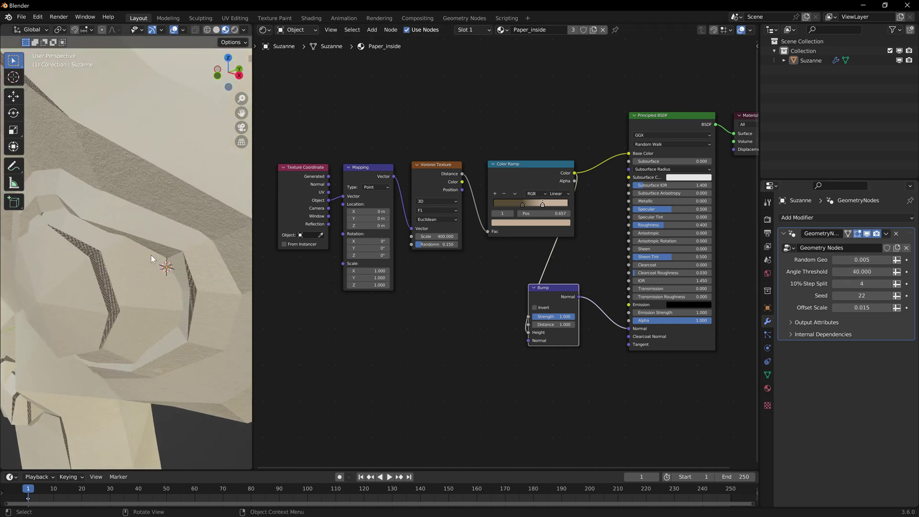
mouse_move(150, 255)
middle_mouse_down()
mouse_move(166, 263)
mouse_move(99, 265)
mouse_move(202, 237)
mouse_move(156, 253)
middle_mouse_up()
scroll(156, 253, "down", 2)
scroll(185, 258, "up", 3)
scroll(186, 260, "down", 2)
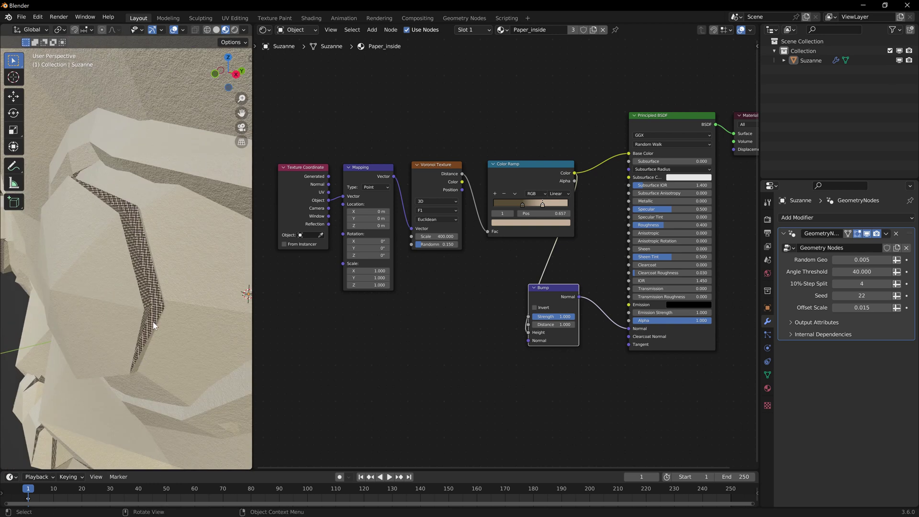
scroll(125, 209, "down", 8)
middle_click_drag(125, 211, 139, 254)
scroll(138, 254, "down", 3)
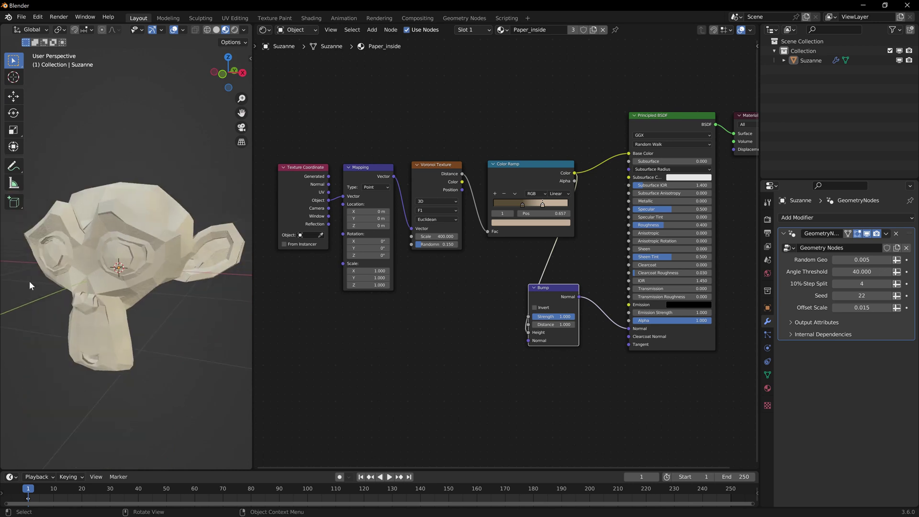
scroll(139, 314, "up", 3)
scroll(139, 314, "up", 3)
middle_click_drag(139, 314, 131, 288)
scroll(147, 239, "up", 4)
mouse_move(150, 233)
middle_mouse_down()
mouse_move(137, 252)
mouse_move(161, 247)
middle_mouse_up()
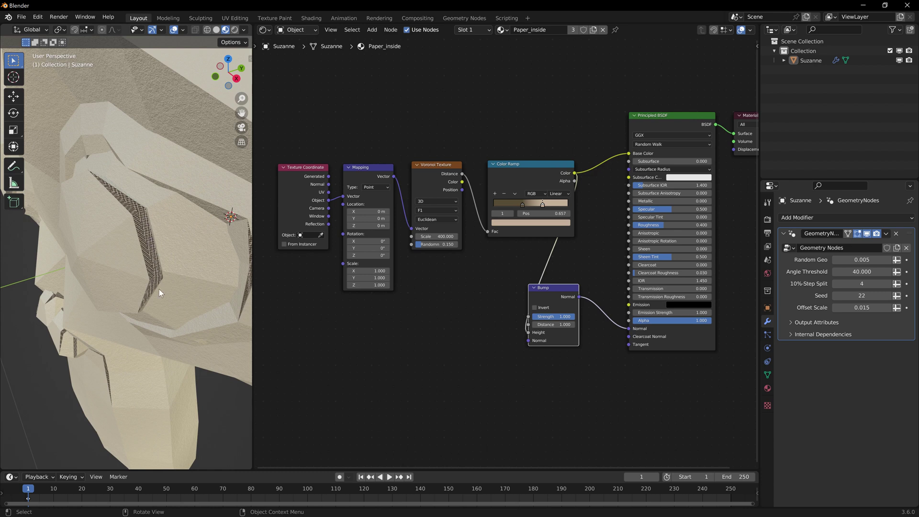
middle_click_drag(159, 289, 177, 274)
scroll(177, 275, "down", 1)
scroll(427, 290, "up", 2)
Step: Lower the Voronoi Texture's Scale to 109.7
middle_click_drag(428, 294, 441, 304)
scroll(439, 296, "up", 1)
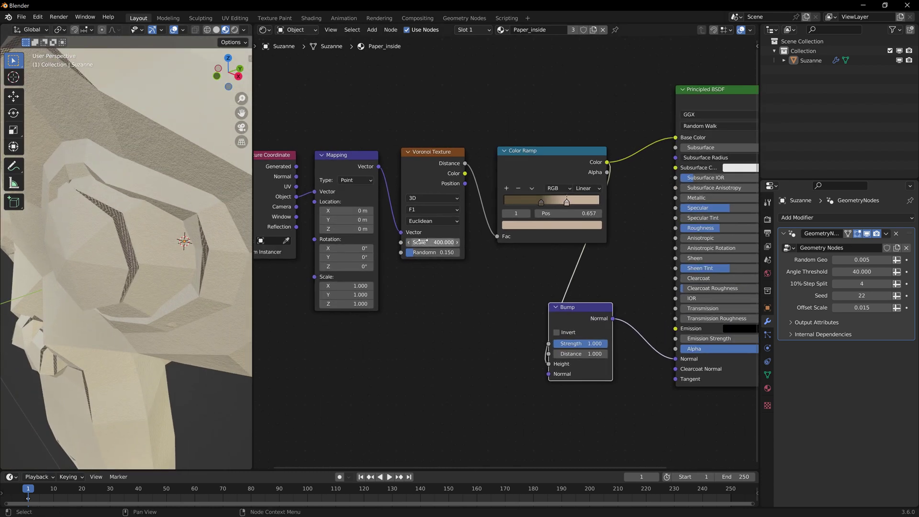
left_click_drag(433, 242, 399, 242)
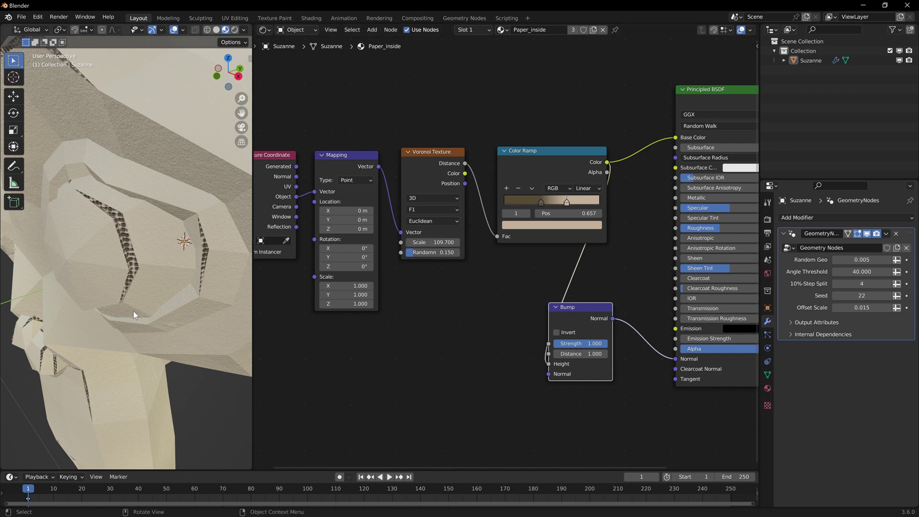
Step: Switch the 3D viewport to Rendered shading and frame the monkey's head from above
scroll(133, 311, "down", 5)
scroll(170, 280, "up", 5)
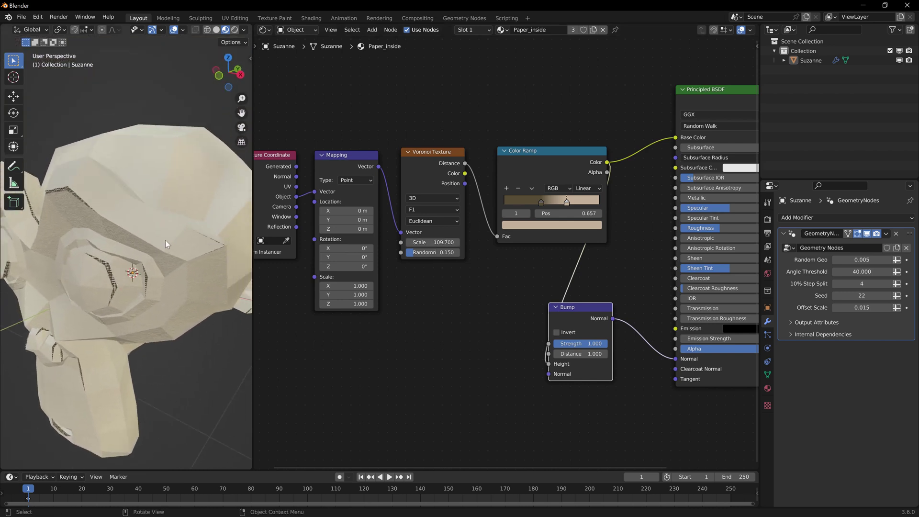
scroll(165, 244, "down", 3)
left_click(235, 29)
scroll(113, 231, "up", 4)
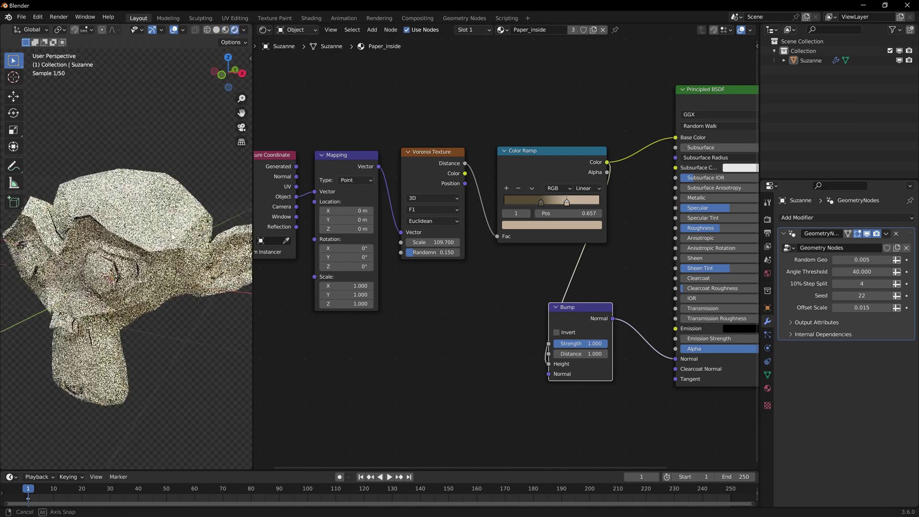
scroll(113, 231, "down", 4)
middle_click_drag(115, 232, 135, 223)
middle_click_drag(136, 223, 161, 273, "shift")
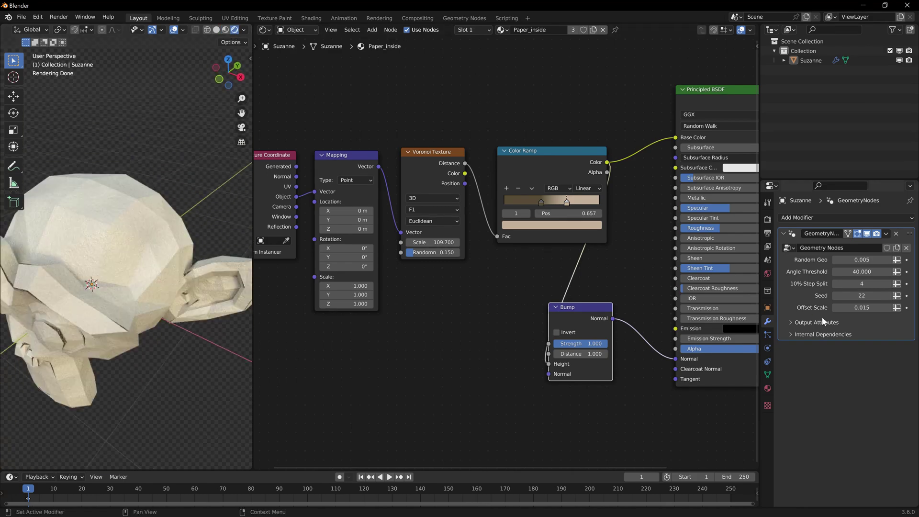
Step: Set the modifier's 10%-Step Split to 10 and its Angle Threshold to 31.79
left_click(889, 286)
left_click(889, 286)
left_click(889, 285)
left_click(889, 285)
left_click(889, 285)
left_click(889, 286)
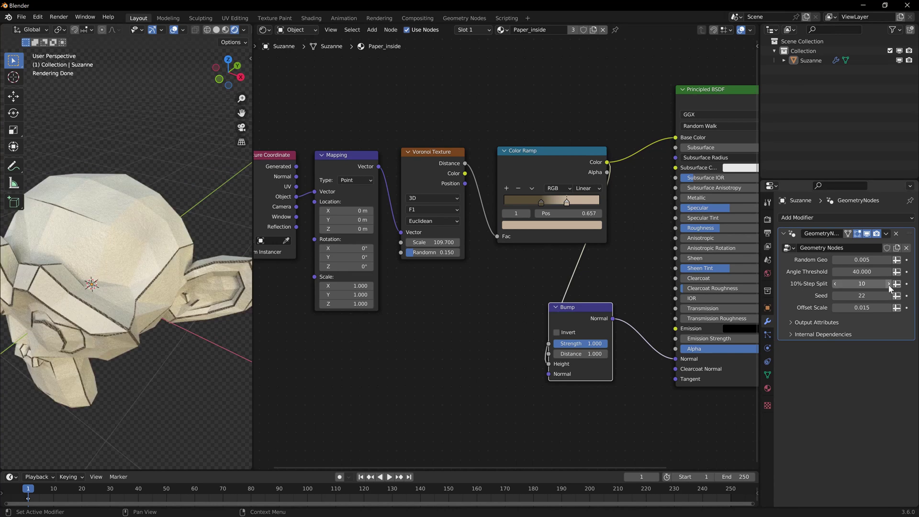
left_click(889, 285)
left_click(889, 285)
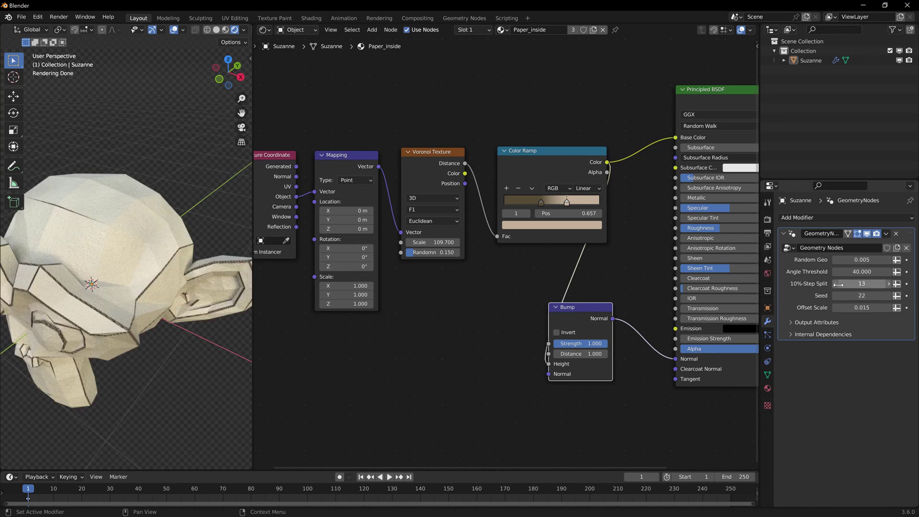
key("Return")
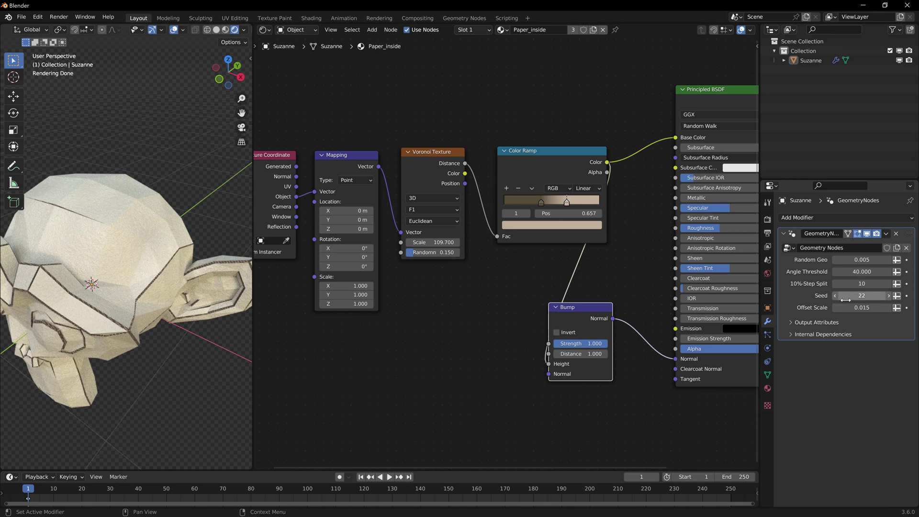
left_click_drag(870, 274, 831, 273)
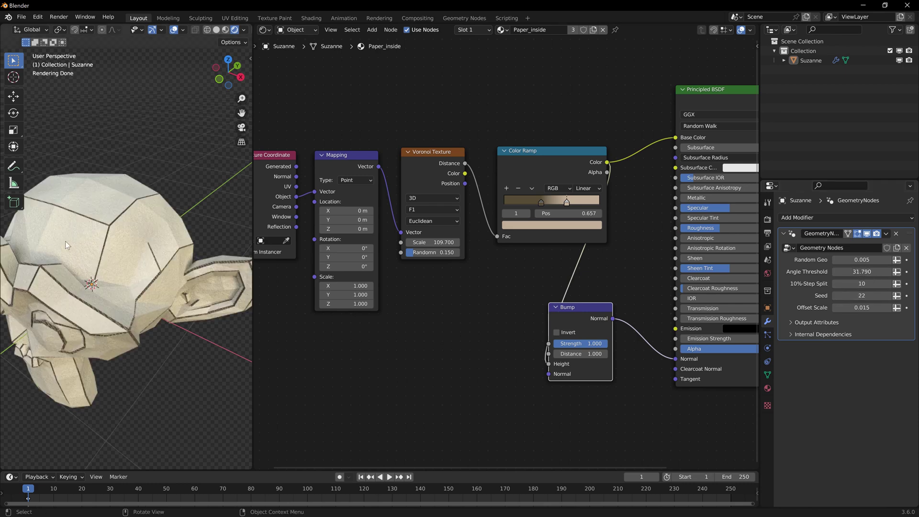
Step: Examine the rendered cardboard edges along the splits on the monkey's head and face from several angles
scroll(153, 242, "up", 2)
scroll(208, 247, "up", 2)
mouse_move(153, 242)
middle_mouse_down("shift")
mouse_move(208, 247)
mouse_move(165, 242)
middle_mouse_up("shift")
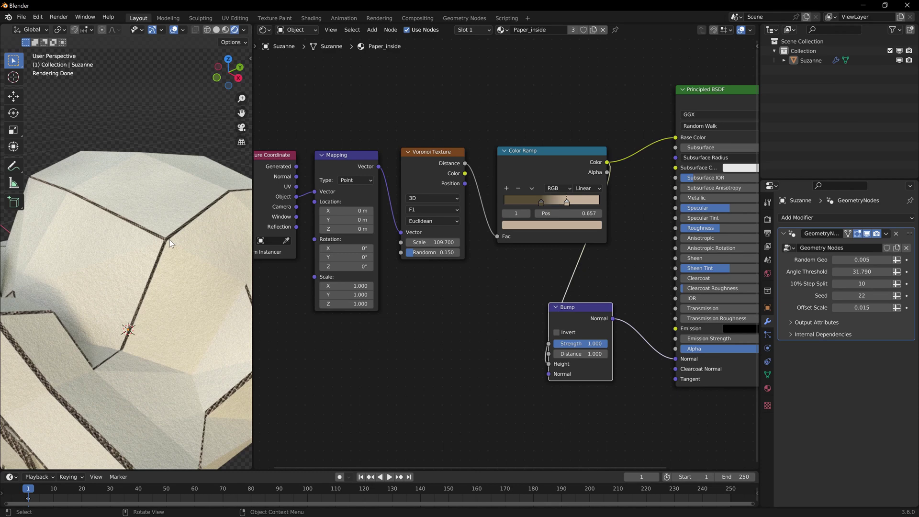
middle_click_drag(170, 239, 171, 255)
scroll(172, 256, "down", 3)
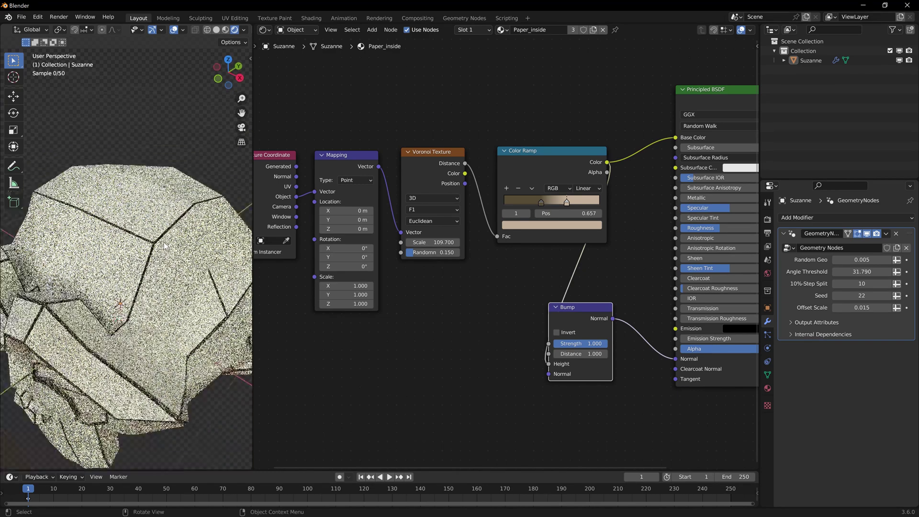
scroll(172, 257, "up", 3)
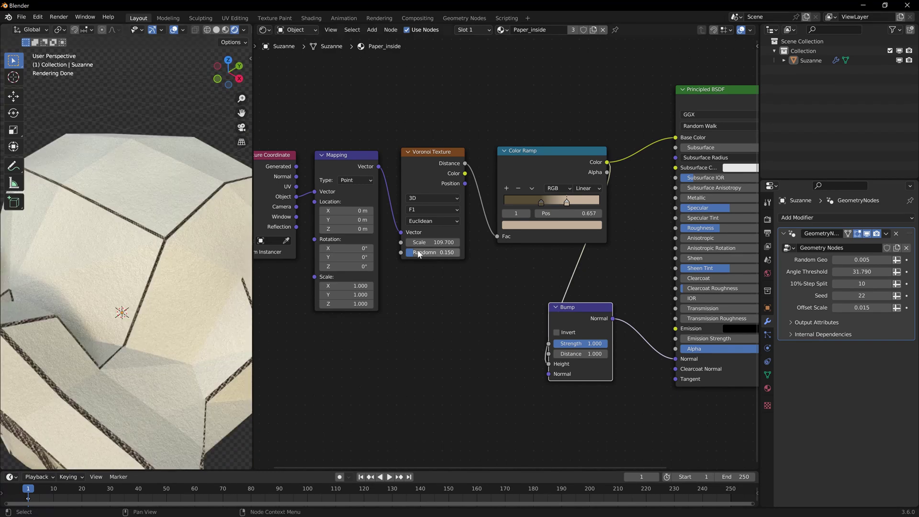
middle_click_drag(173, 239, 180, 231)
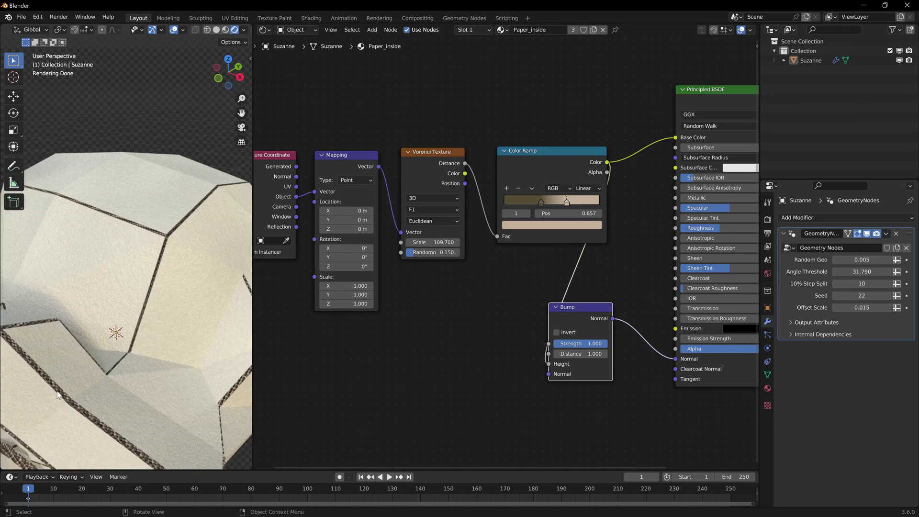
middle_click_drag(57, 394, 178, 358)
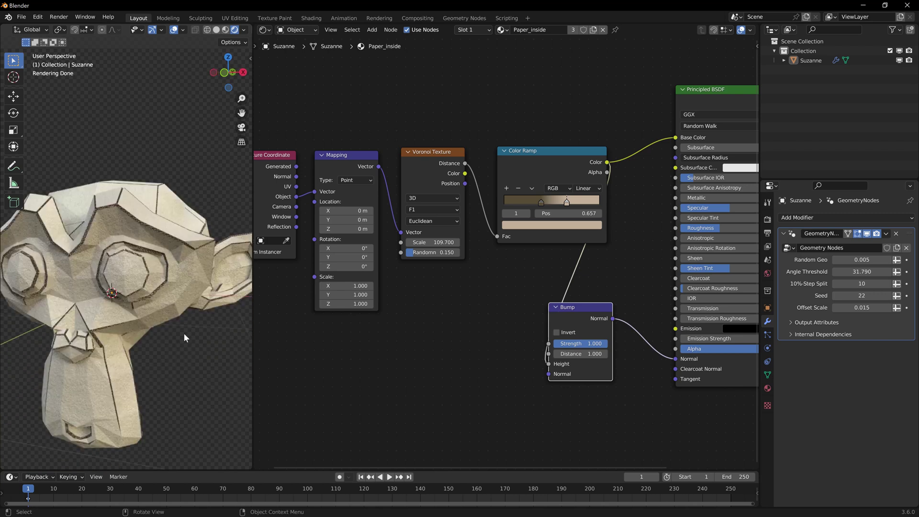
middle_click_drag(184, 335, 168, 313)
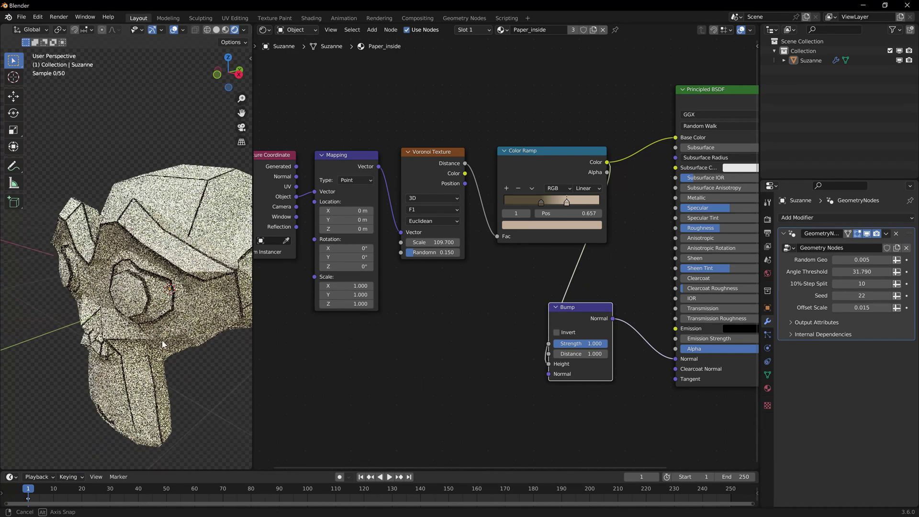
Step: Reduce the modifier's 10%-Step Split to 5
left_click(835, 284)
left_click(835, 284)
left_click(835, 284)
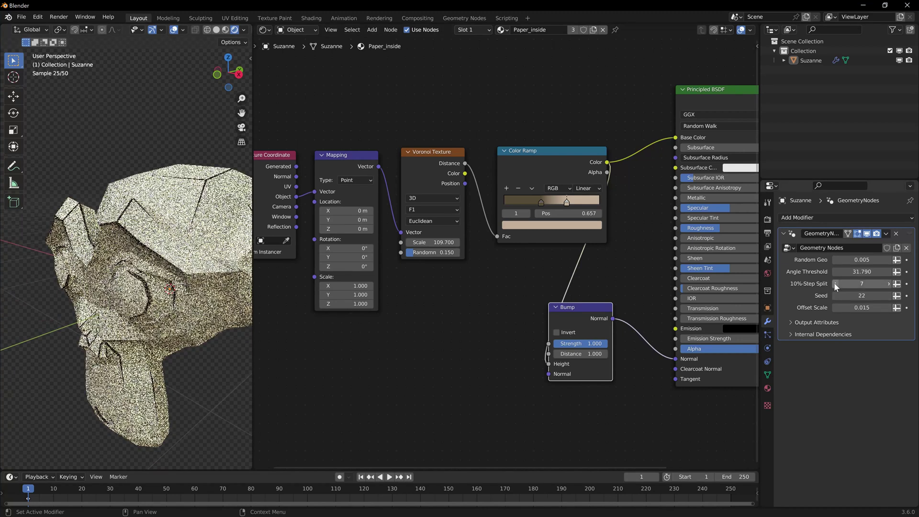
left_click(835, 284)
left_click(835, 284)
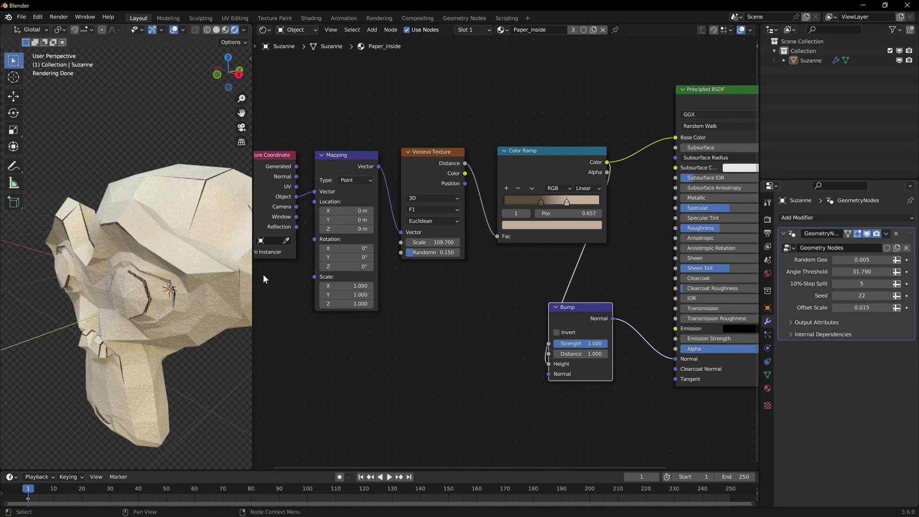
Step: Change the modifier's Seed to 28 and check the rendered monkey from several angles
scroll(185, 287, "down", 3)
mouse_move(177, 287)
middle_mouse_down()
mouse_move(211, 294)
mouse_move(174, 283)
middle_mouse_up()
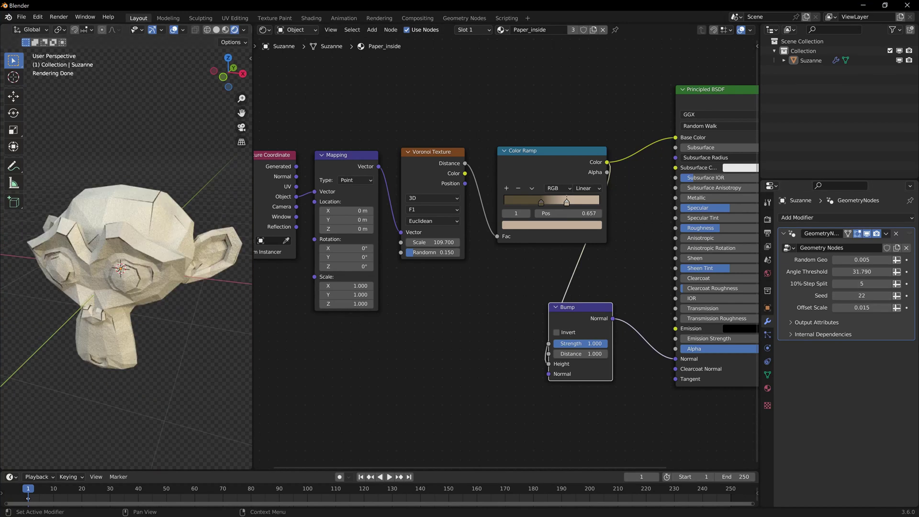
left_click(889, 296)
left_click(889, 296)
left_click(889, 297)
left_click(889, 296)
left_click(889, 296)
left_click(889, 297)
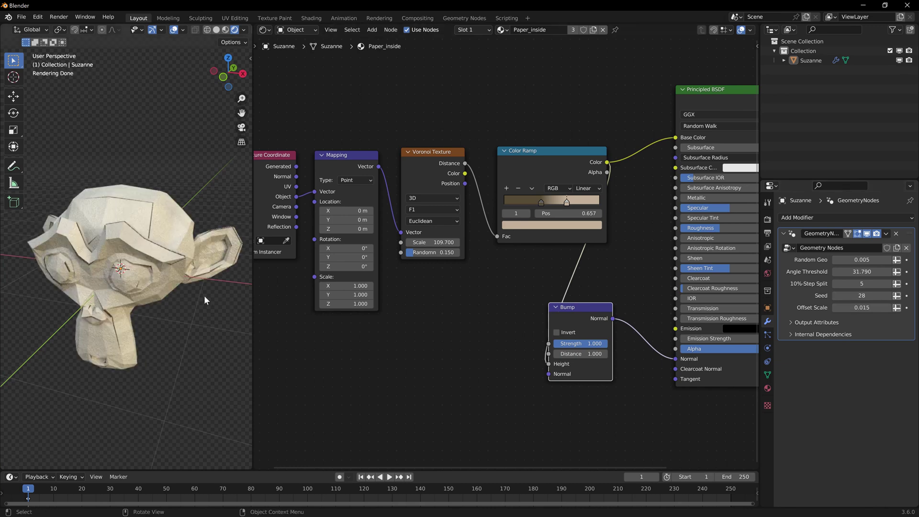
middle_click_drag(205, 296, 119, 259)
middle_click_drag(149, 258, 159, 305)
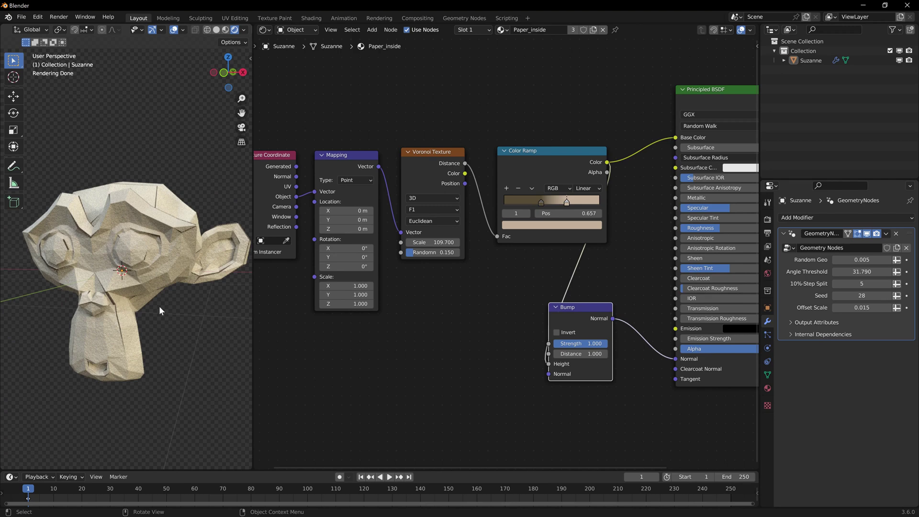
middle_click_drag(148, 236, 159, 271)
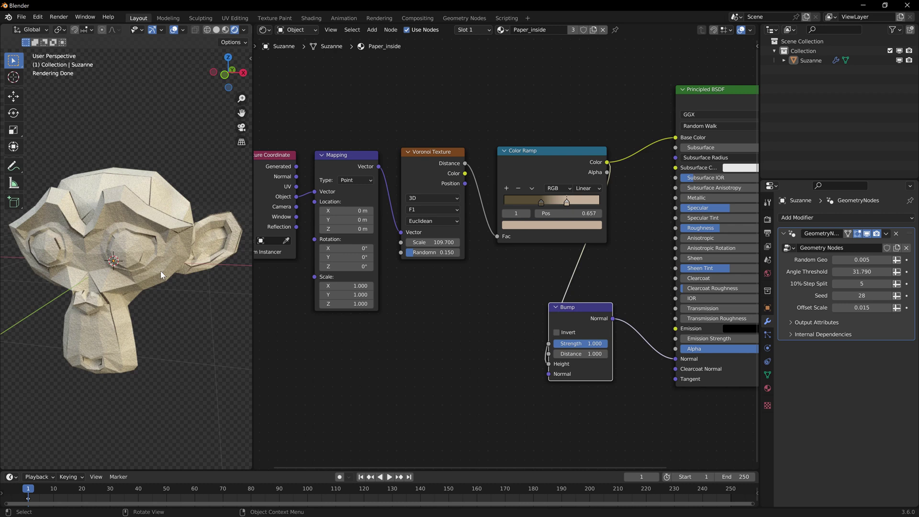